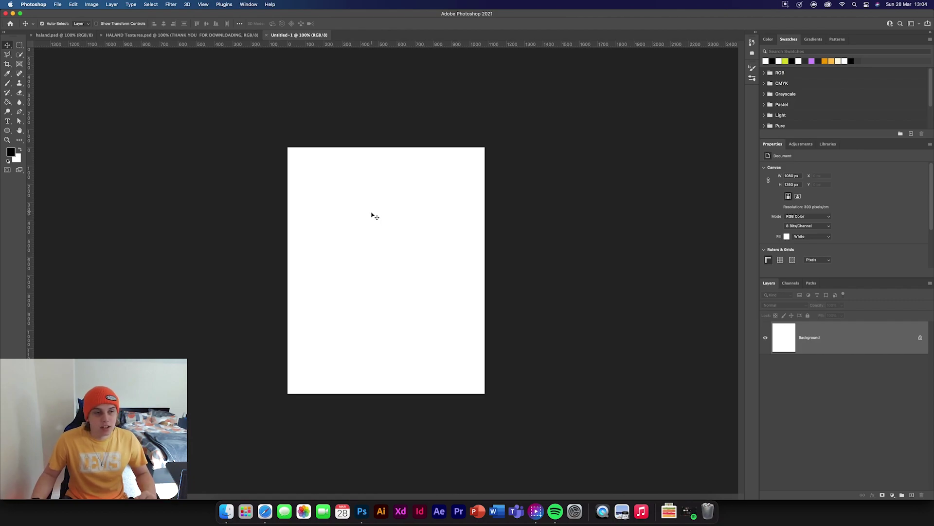
- Add a solid color fill layer in orange #f29f00 above the background
left_click(893, 495)
left_click(896, 329)
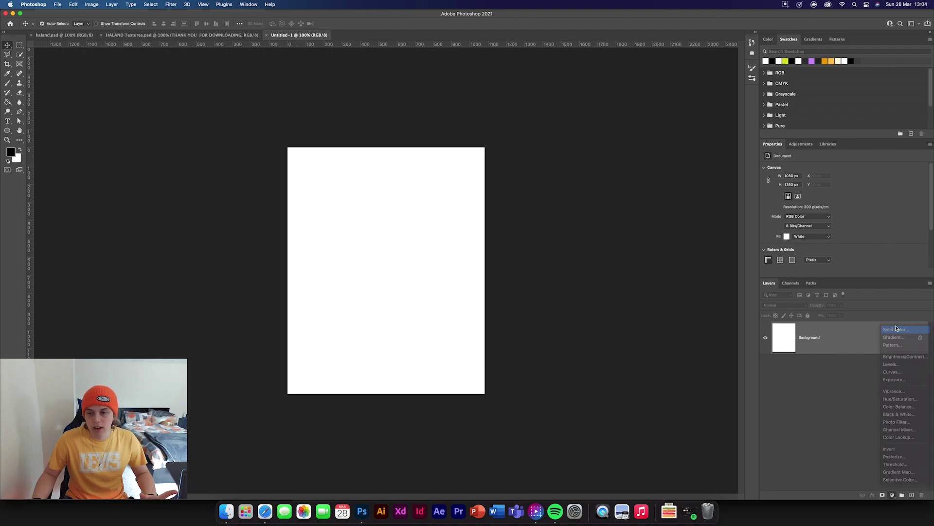
left_click(828, 60)
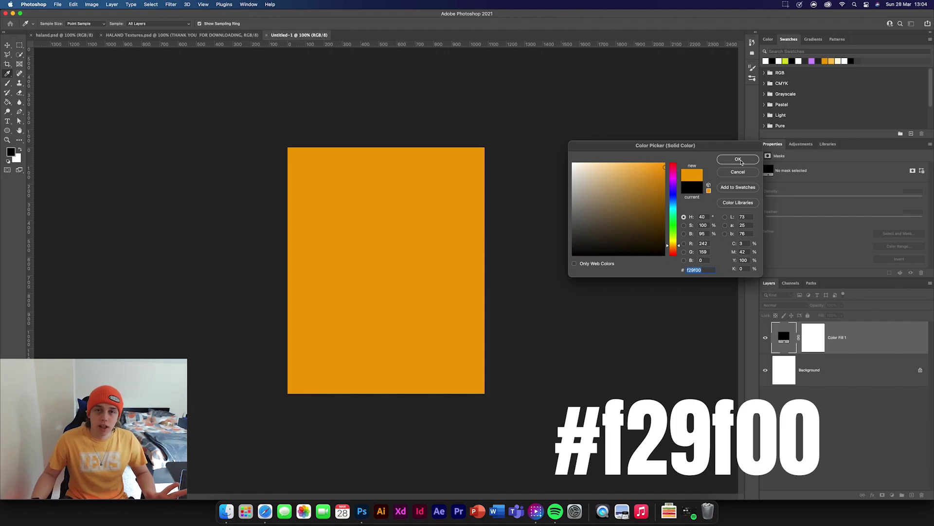
left_click(738, 160)
left_click(567, 212)
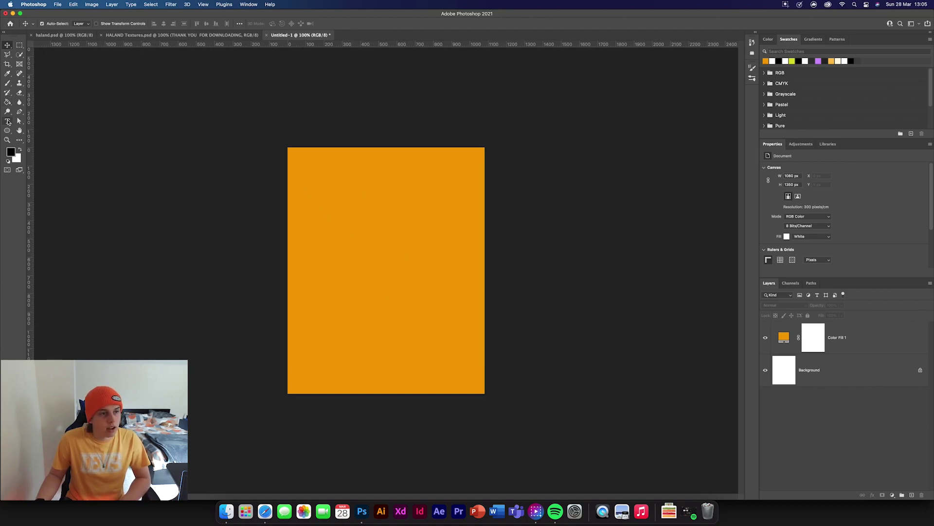
- Add a text layer reading "9" in Impact near the middle of the canvas
left_click(8, 121)
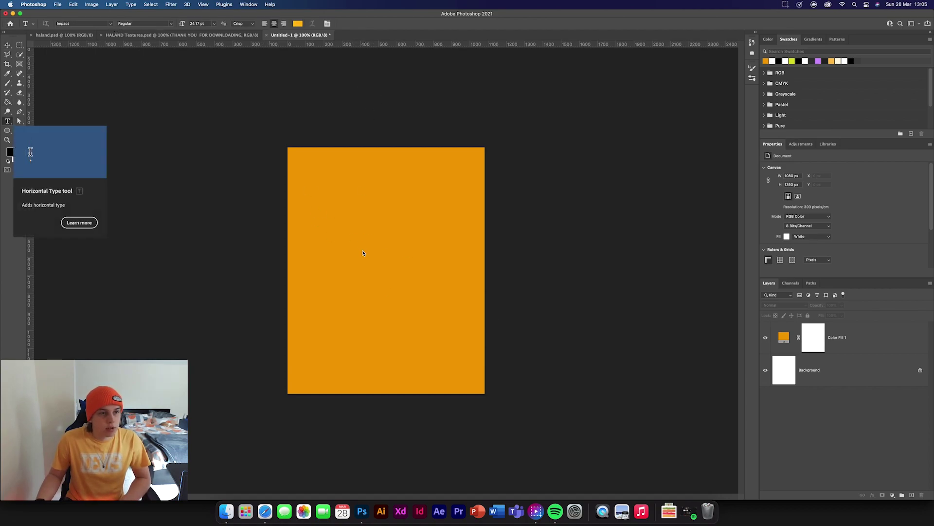
left_click(392, 249)
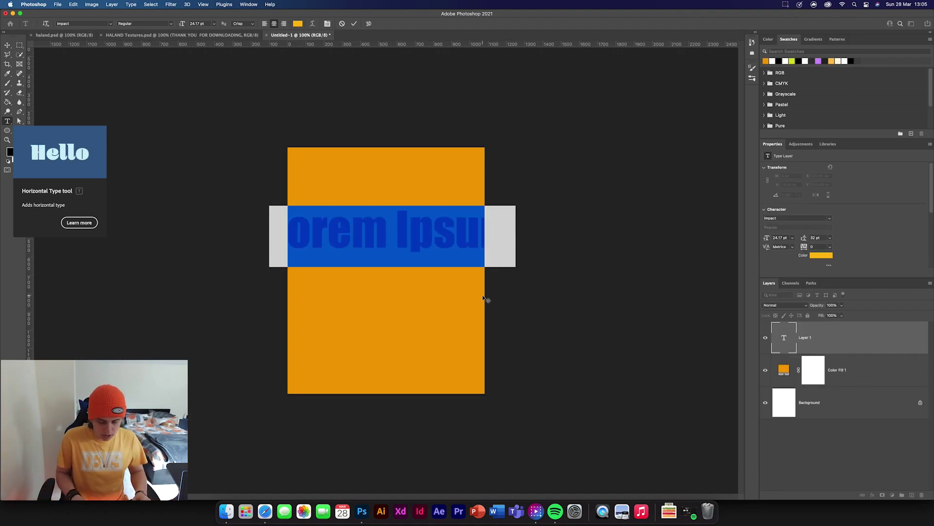
type("9")
key("Escape")
key("v")
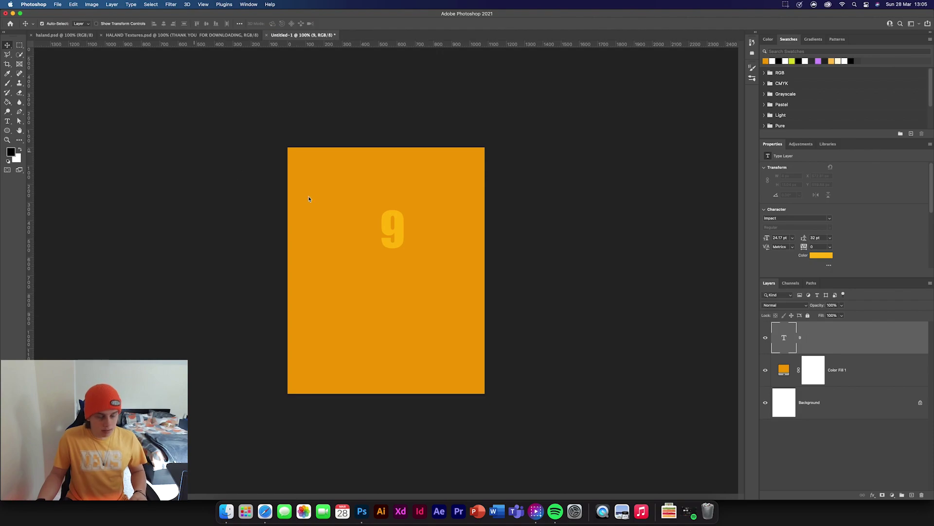
- Scale the 9 up to about 518% and position it over the lower right of the canvas
key("super+t")
left_click_drag(407, 265, 586, 472)
left_click_drag(463, 341, 427, 327)
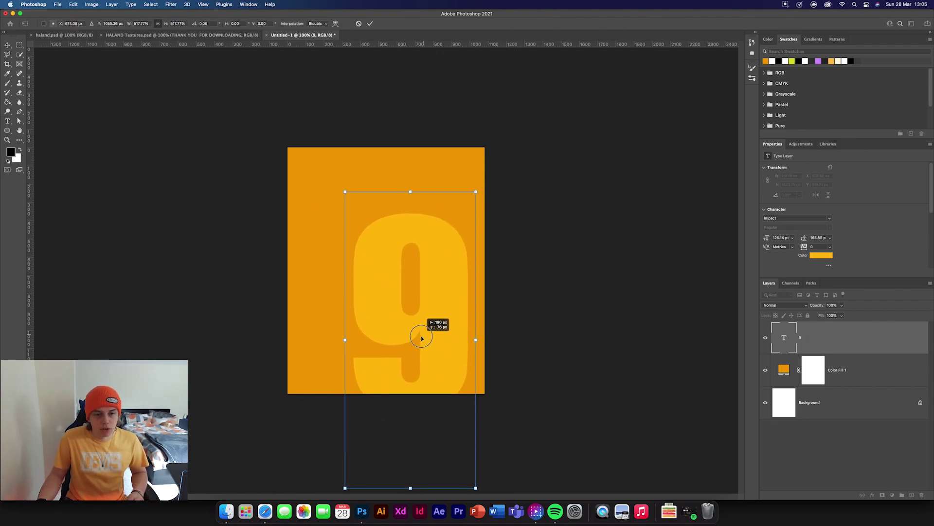
left_click(368, 23)
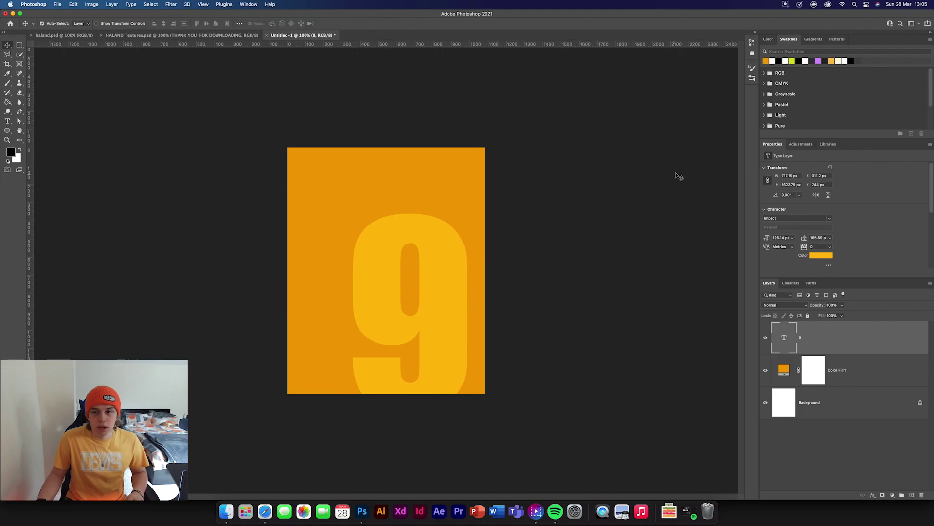
- Recolor the 9 white and move it up so its base meets the canvas's bottom edge
left_click(821, 255)
left_click(574, 164)
left_click(738, 159)
left_click_drag(467, 292, 458, 273)
left_click(810, 331)
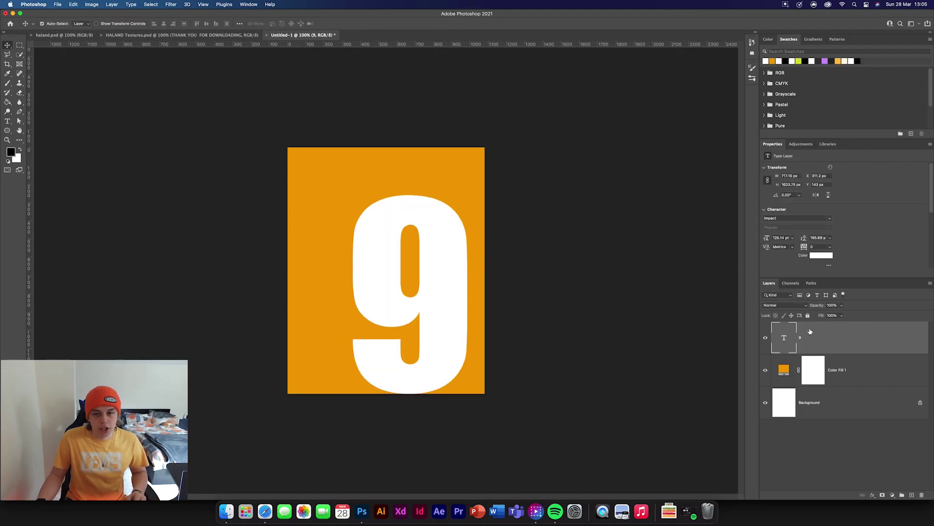
- Set the 9 layer's blend mode to Hard Mix and nudge the number slightly down
left_click(785, 306)
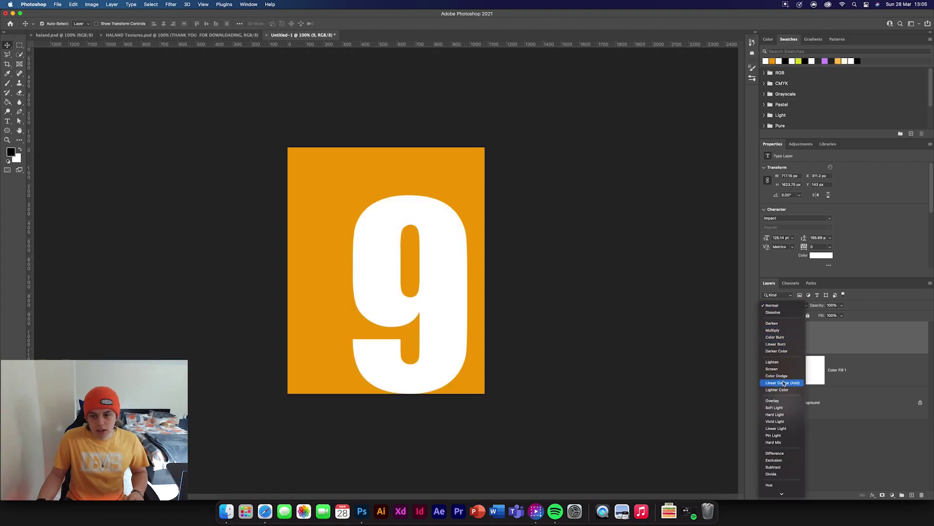
left_click(793, 442)
left_click_drag(458, 266, 458, 271)
left_click(645, 229)
left_click(459, 311)
left_click(539, 299)
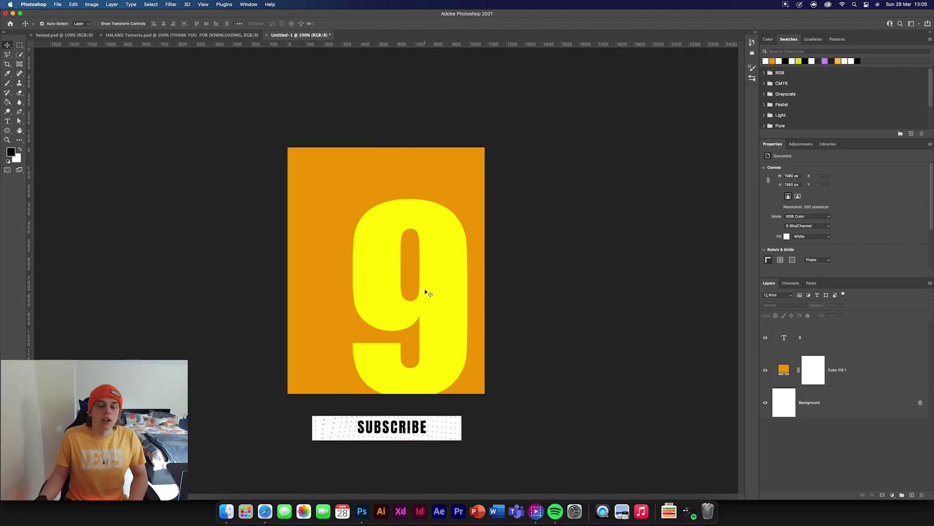
- Draw a triangle about 262 by 227 px in the canvas's upper-left corner and fill it black
left_click_drag(6, 132, 39, 144)
left_click_drag(289, 146, 346, 200)
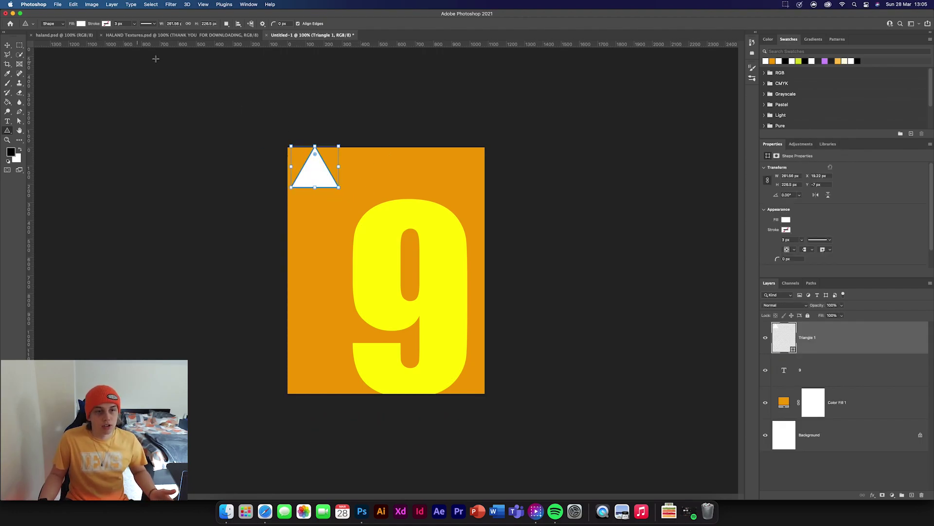
left_click(81, 24)
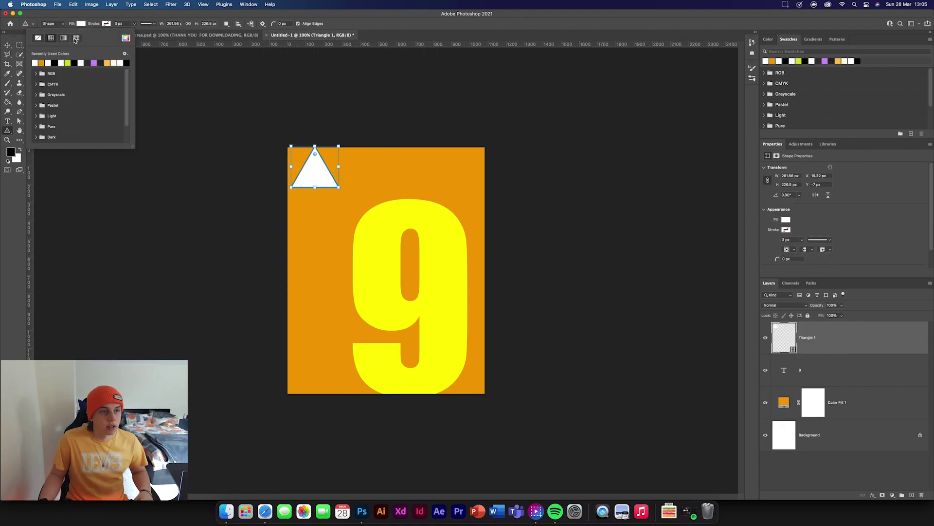
left_click(61, 63)
key("v")
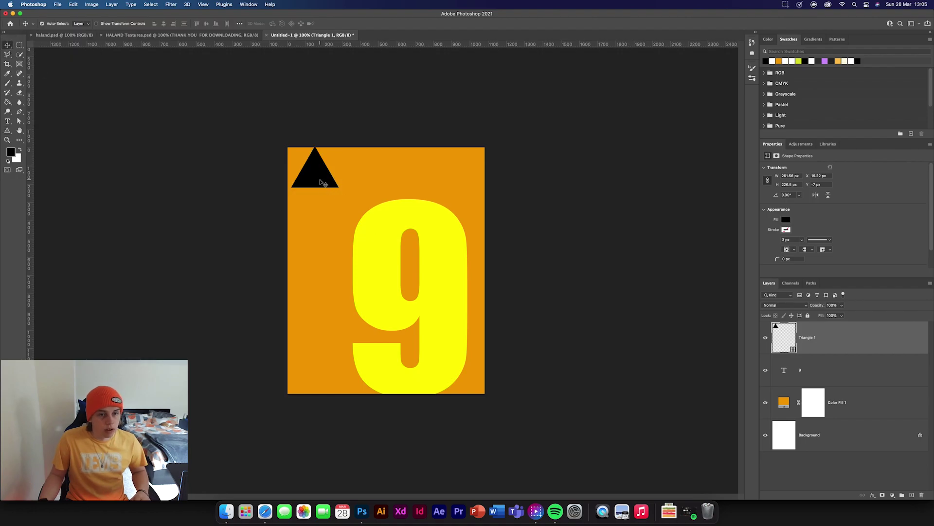
- Rotate the black triangle to -90° and align it flush with the canvas's upper-left corner
key("super+t")
left_click_drag(359, 192, 339, 121)
left_click_drag(320, 172, 313, 177)
left_click(371, 23)
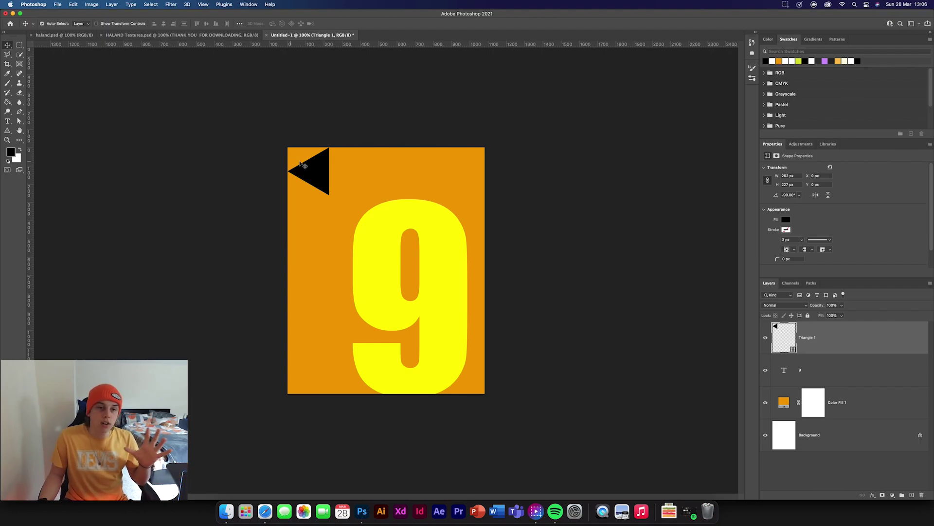
- Check the Snap setting and duplicate the triangle down the canvas's left edge into a column of six touching triangles
left_click(204, 5)
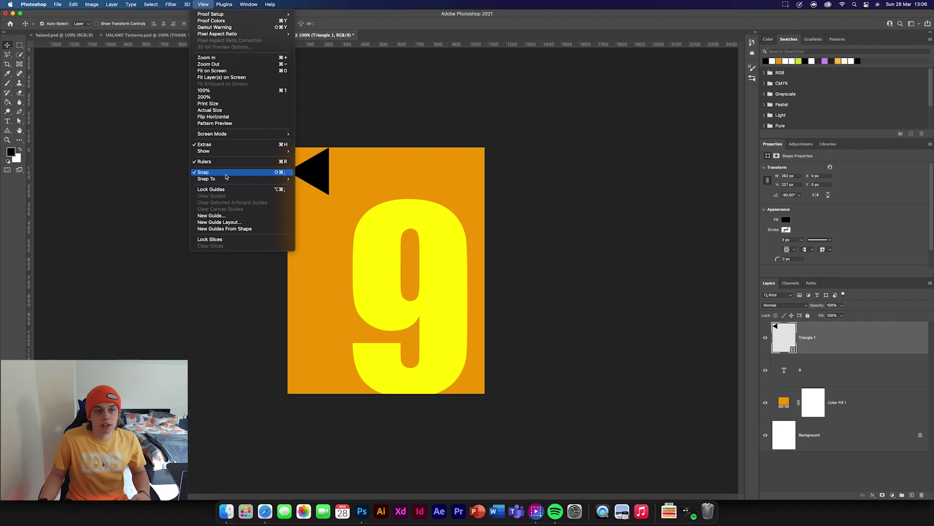
left_click(226, 174)
left_click_drag(323, 158, 321, 311)
left_click_drag(321, 311, 323, 411)
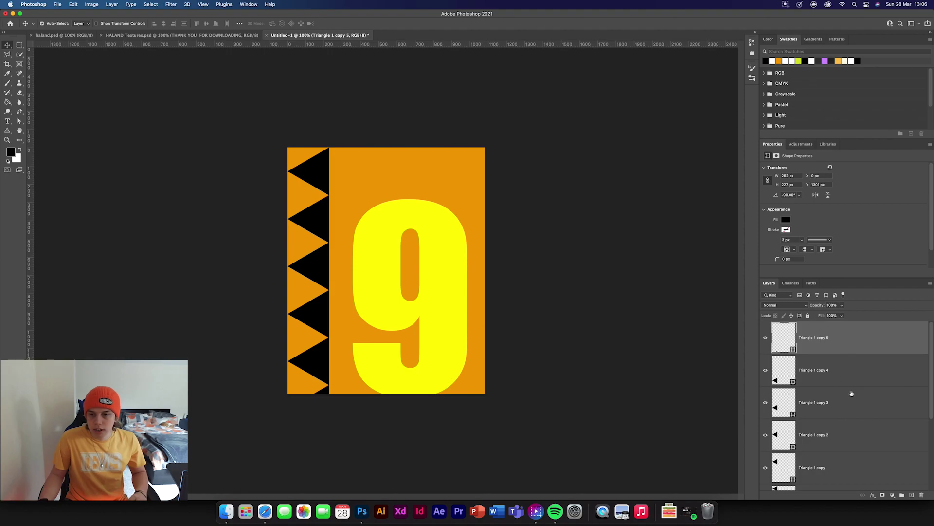
- Group all the triangle layers and name the group "triangle"
scroll(852, 393, "down", 1)
left_click(849, 468, "shift")
left_click(185, 24)
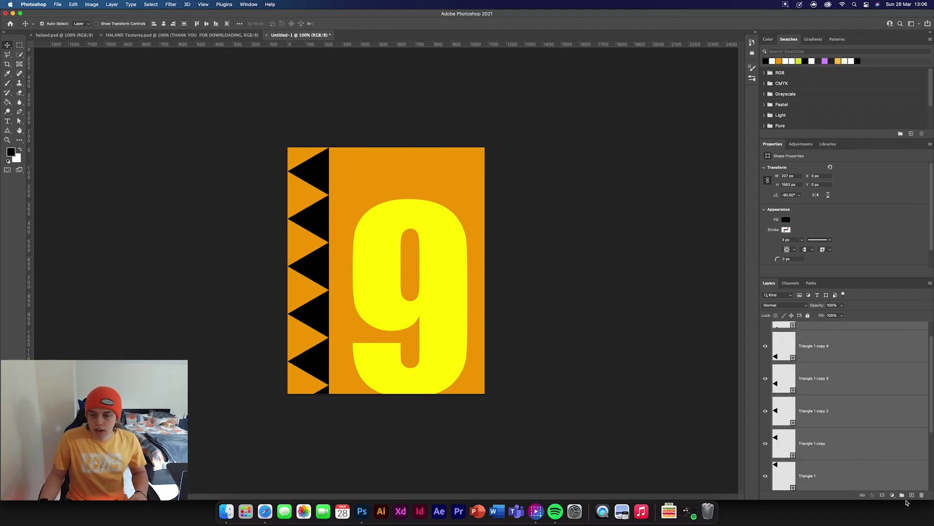
left_click(902, 494)
double_click(793, 325)
type("triangle")
key("Return")
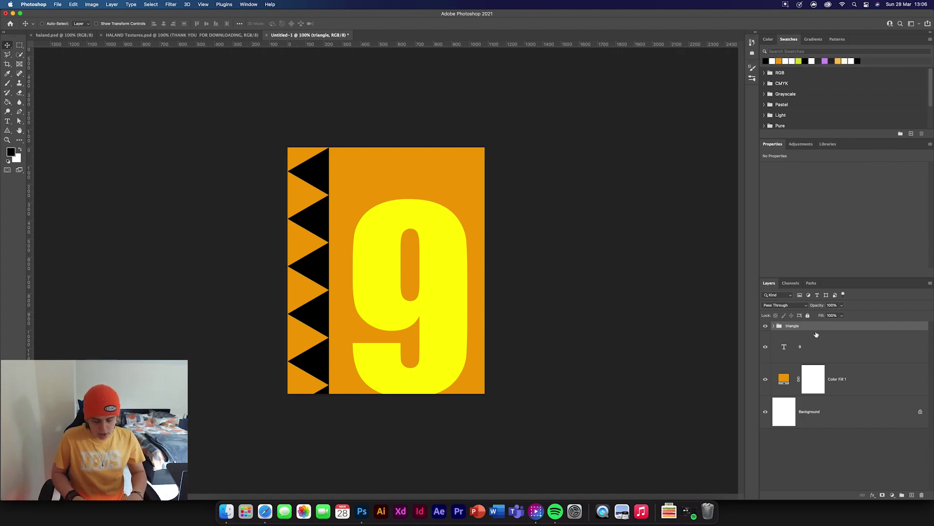
- Duplicate the triangle group, flip the copy horizontally and place it against the original to form a column of diamonds
key("super+j")
key("super+t")
right_click(326, 254)
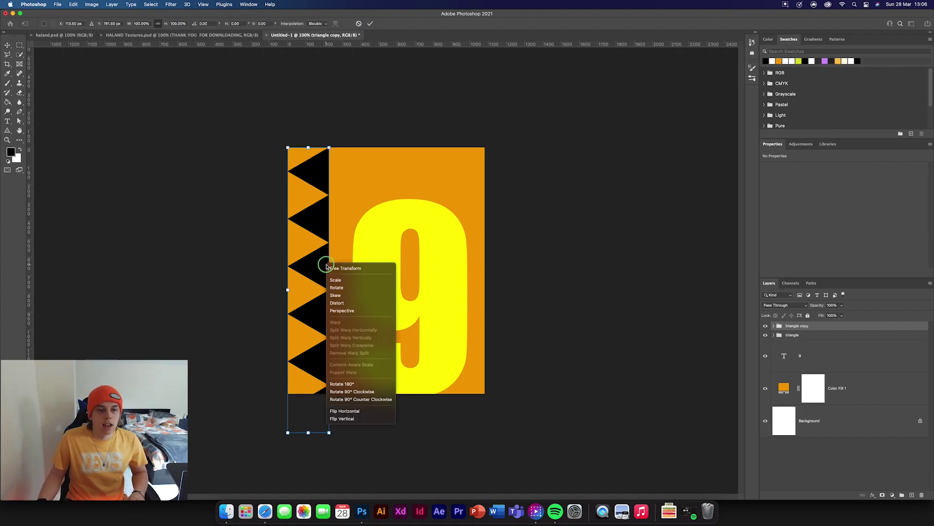
left_click(343, 411)
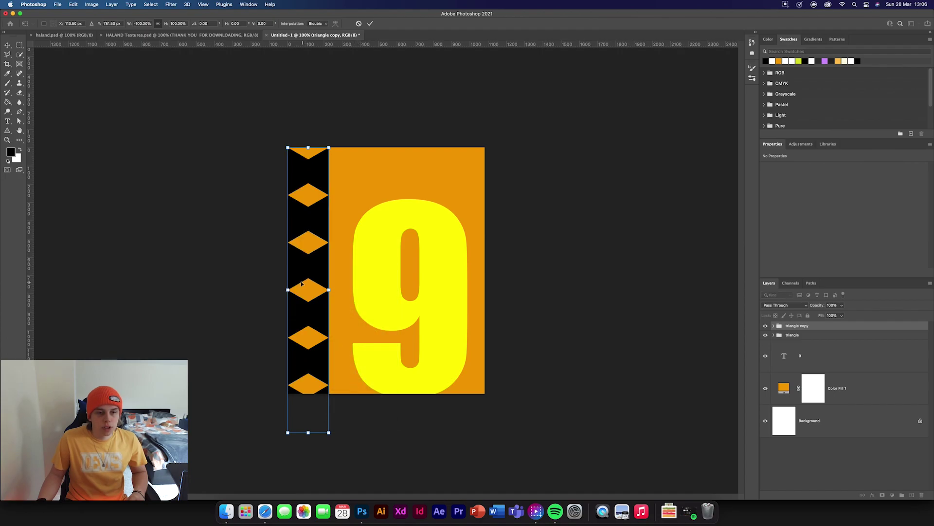
left_click_drag(293, 269, 335, 273)
left_click(370, 24)
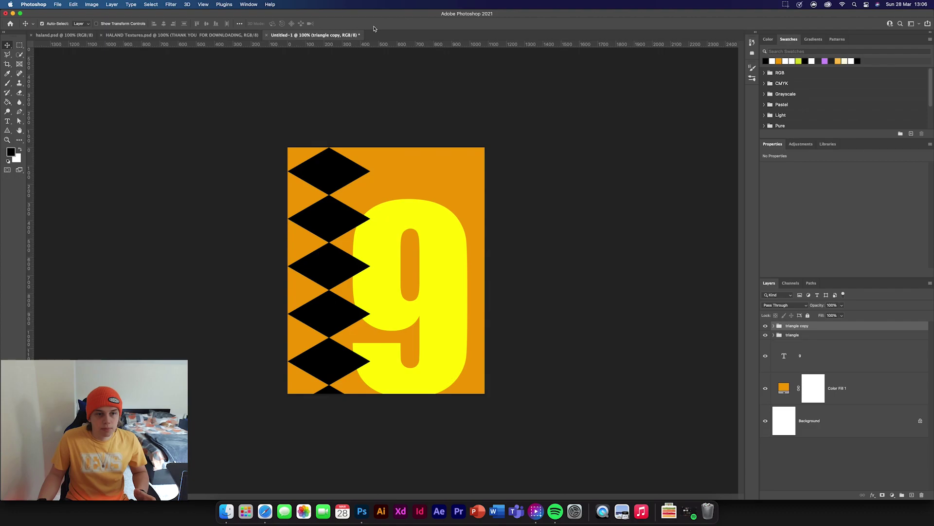
- Group the two triangle groups together and name the new group "traingle group"
left_click(809, 336, "shift")
left_click_drag(903, 495, 903, 494)
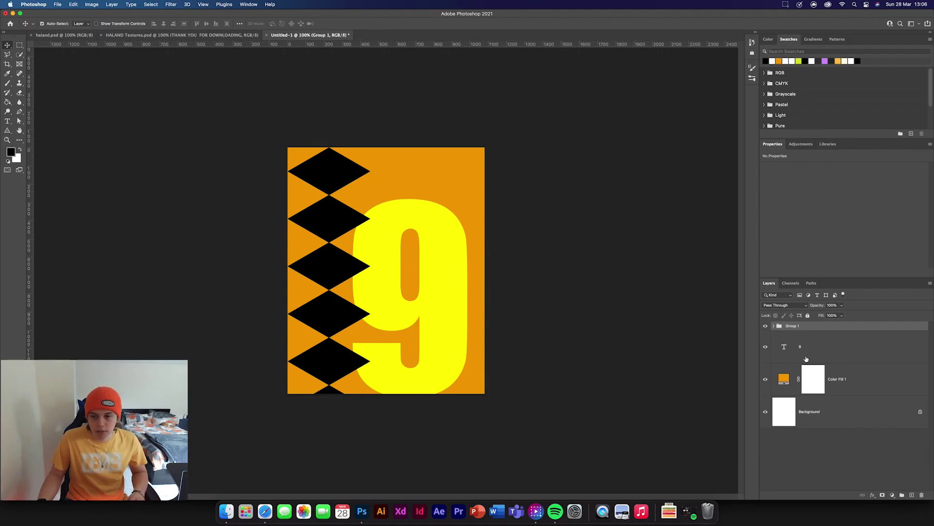
double_click(793, 326)
type("traingle group")
key("Return")
- Shift the diamond column slightly past the canvas's left edge
key("super+t")
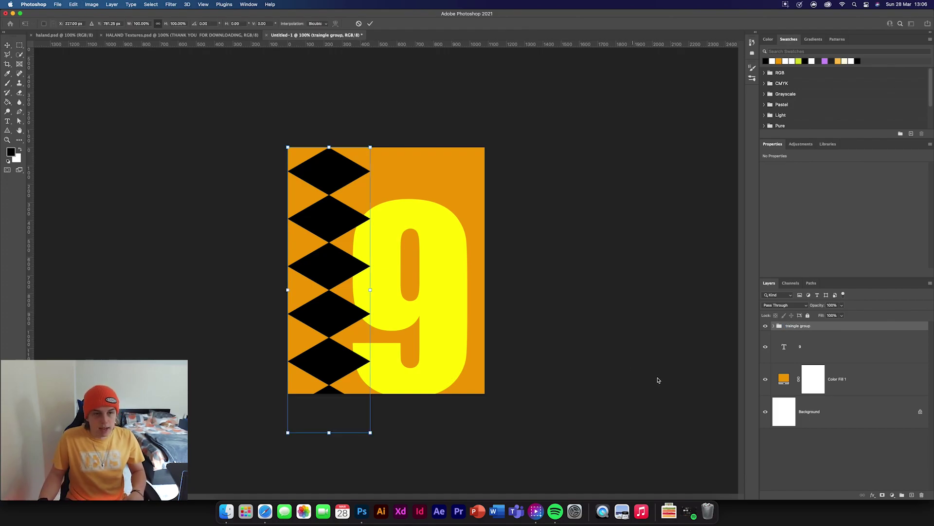
left_click_drag(340, 228, 331, 218)
left_click(371, 24)
- Duplicate the diamond column twice, placing the copies side by side to cover the canvas width
key("super+j")
key("super+t")
left_click_drag(312, 208, 391, 219)
left_click(371, 23)
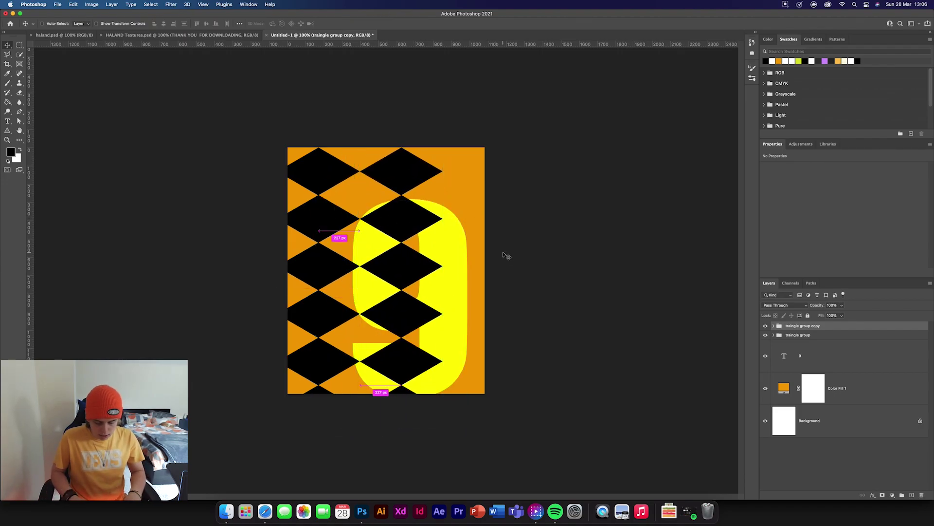
key("super+j")
key("super+t")
left_click_drag(403, 229, 488, 239)
left_click(371, 23)
left_click(396, 84)
- Move the 9 text layer above the diamond groups and hide it
left_click_drag(820, 356, 821, 325)
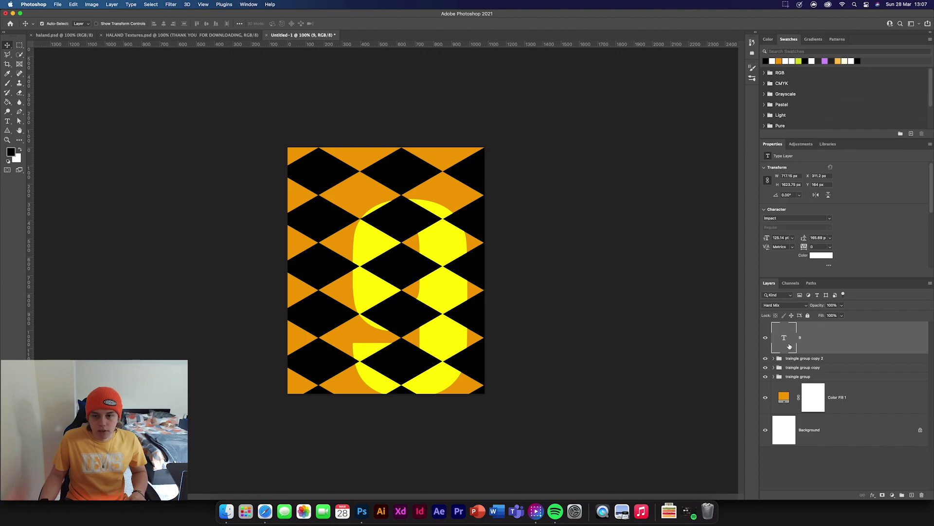
left_click(766, 338)
left_click(619, 338)
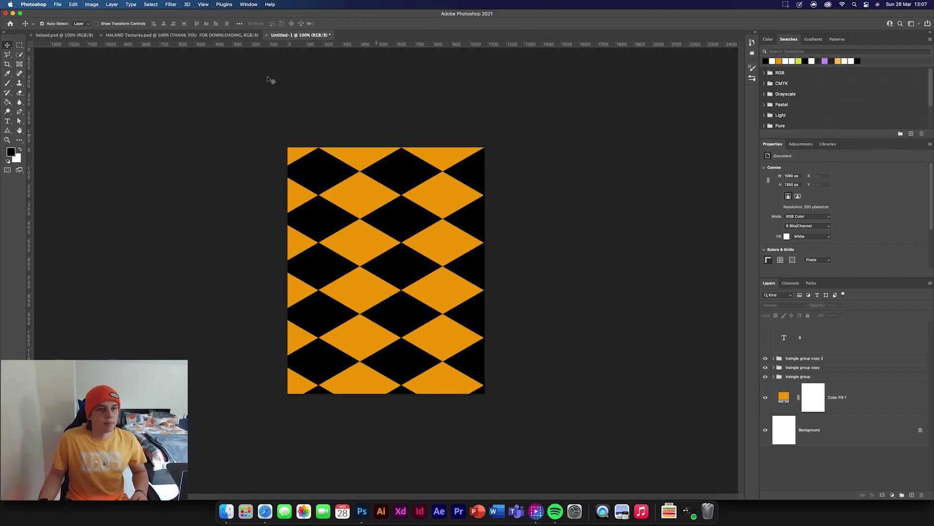
- In HALAND Textures.psd, hide the thank-you text and reveal the contents of the IMAGES group
left_click(129, 34)
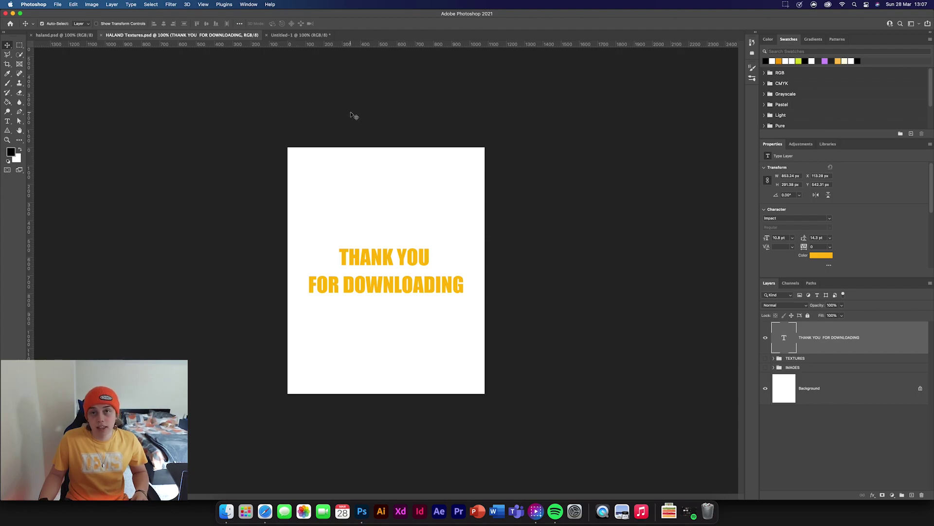
left_click(765, 337)
left_click(765, 368)
left_click(774, 367)
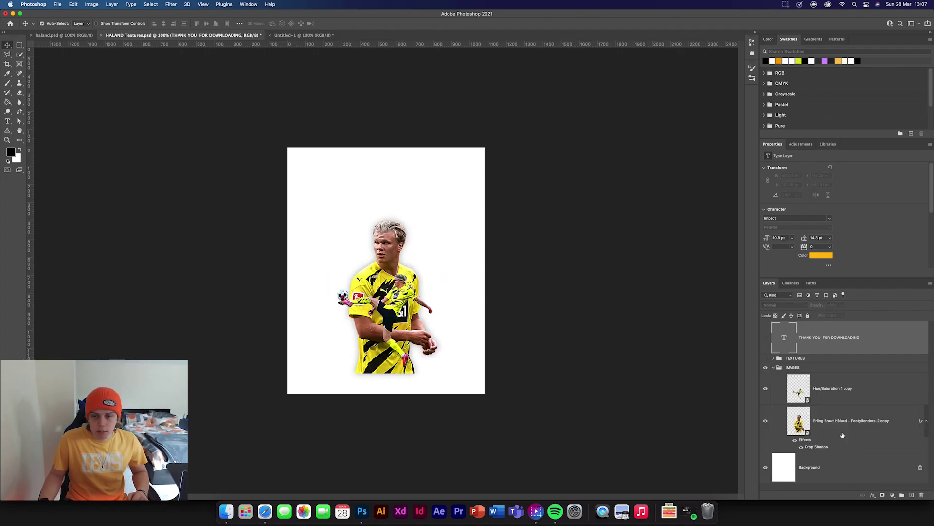
- Bring the standing footballer render into Untitled-1, scaled to about 94% and placed over the diamonds against the bottom edge
left_click_drag(860, 430, 376, 325)
left_click_drag(386, 239, 381, 162)
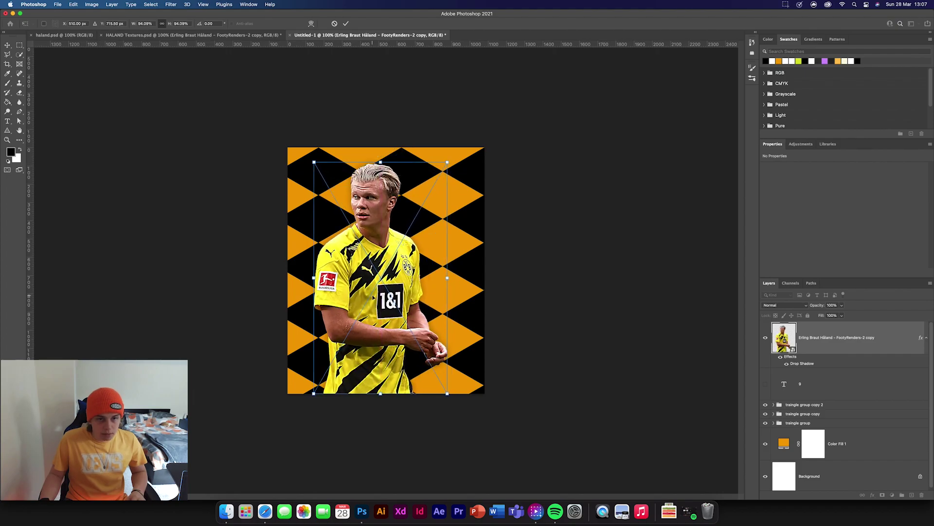
left_click(346, 24)
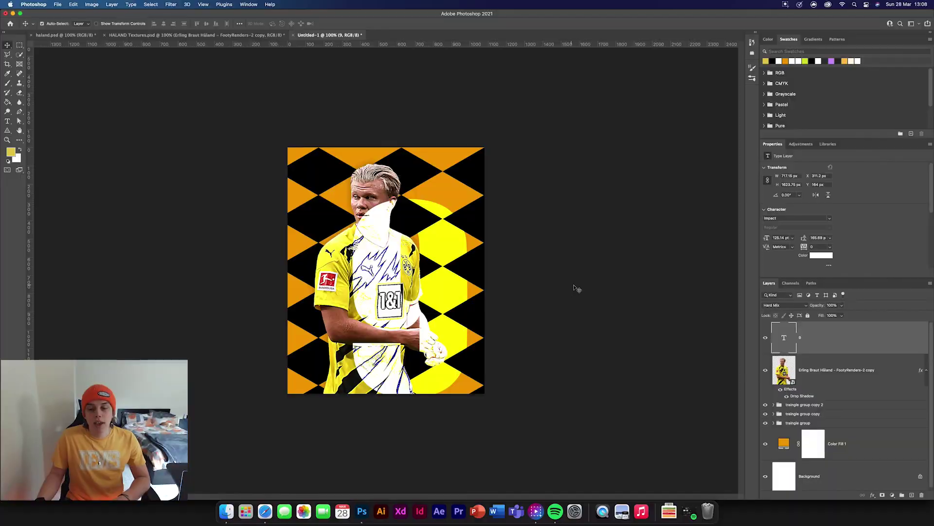
- Hide the 9 text layer and change the solid fill layer's color to #e3c948
left_click(766, 337)
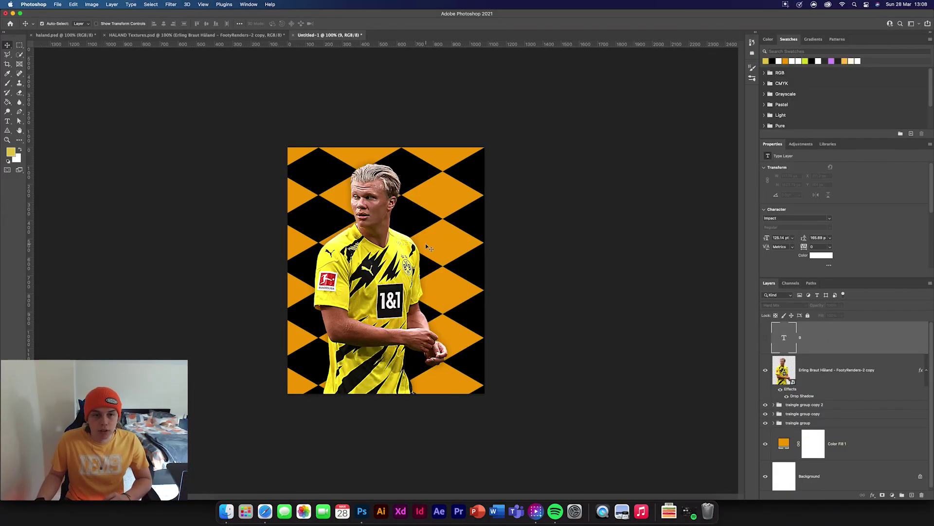
scroll(778, 438, "down", 1)
double_click(784, 441)
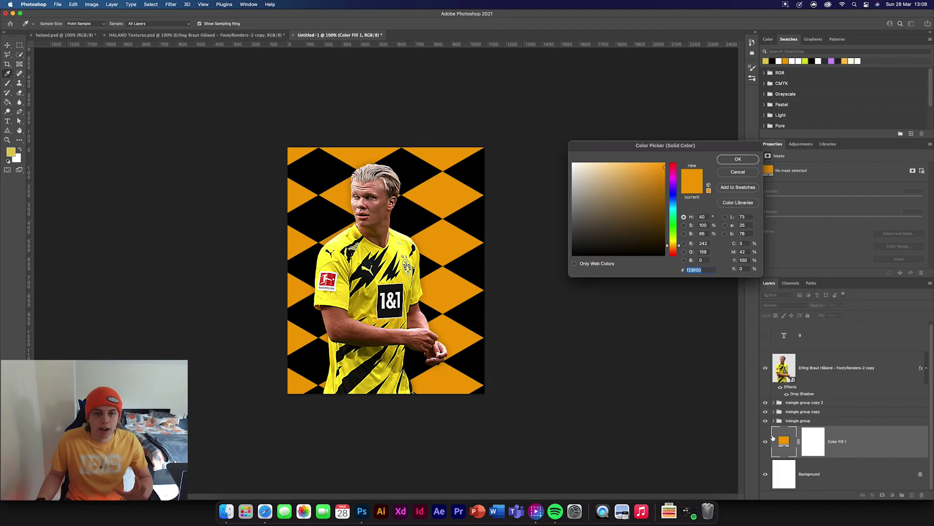
left_click(766, 61)
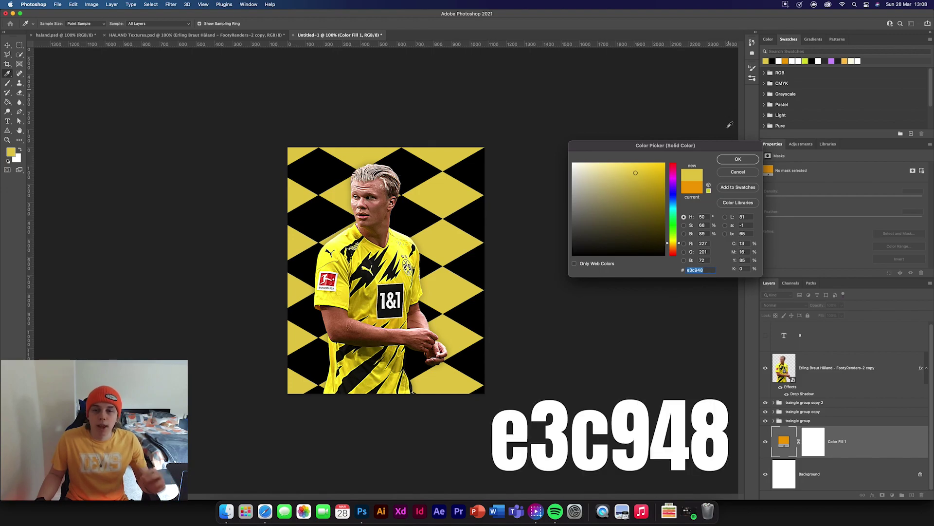
left_click(738, 159)
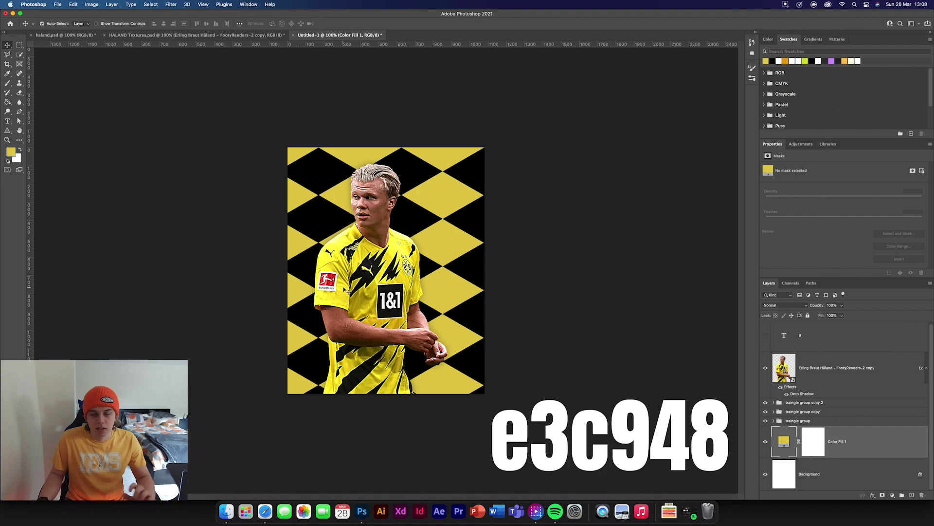
- Show the 9 text layer, enlarge it slightly to about 742 px wide and place it directly beneath the footballer layer
scroll(774, 369, "up", 1)
left_click(766, 337)
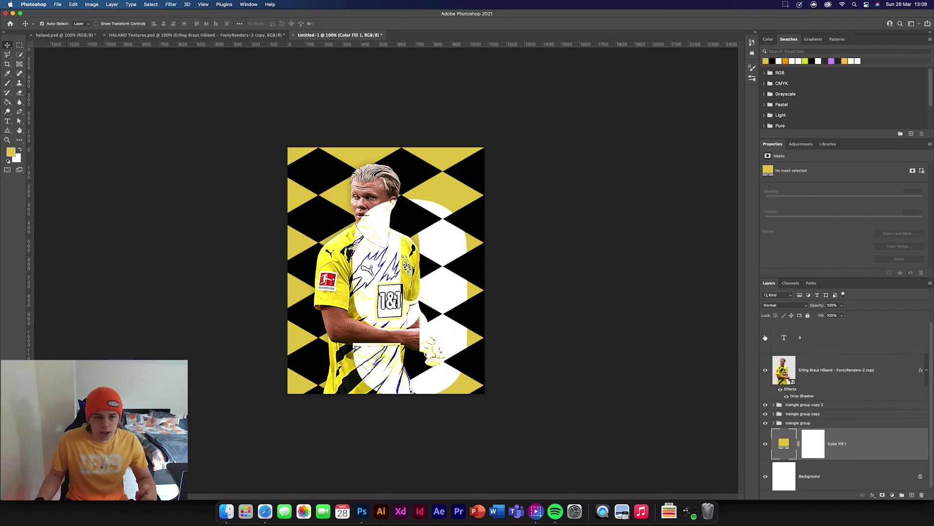
left_click(835, 342)
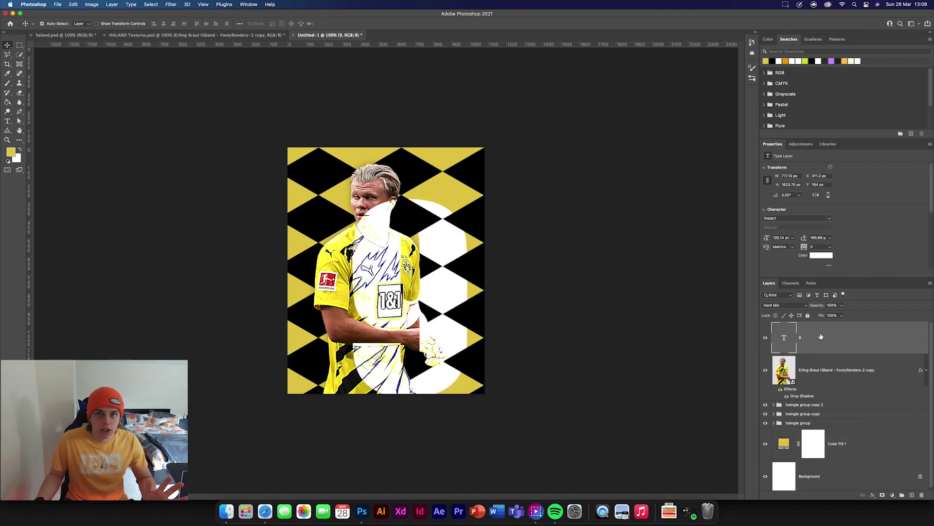
key("super+t")
left_click_drag(411, 178, 410, 167)
left_click(370, 23)
left_click_drag(859, 343, 869, 397)
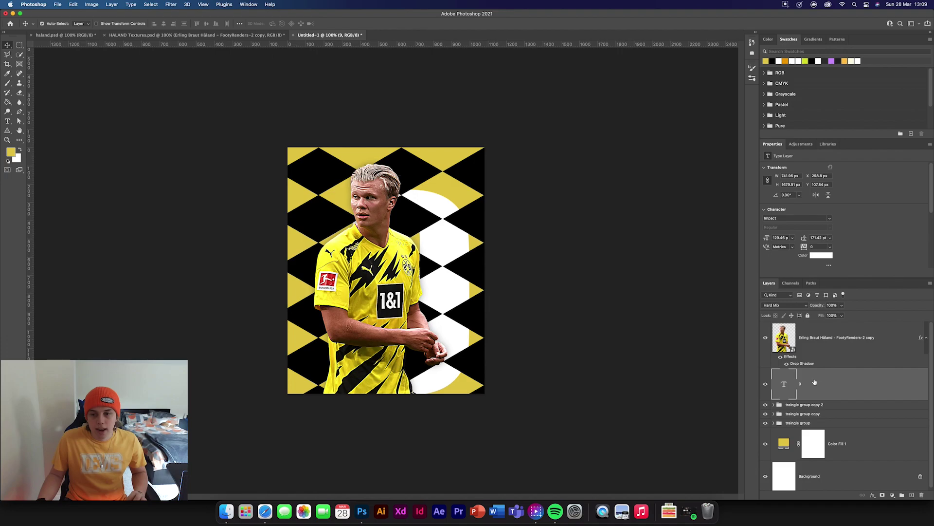
- Duplicate the 9 layer above the footballer and set the copy's fill to 0%
key("super+j")
left_click_drag(815, 385, 818, 328)
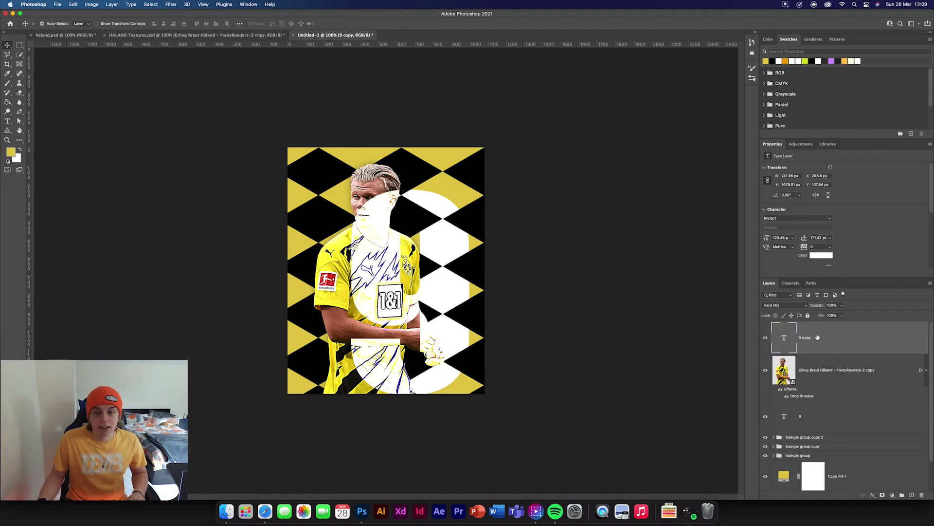
left_click_drag(823, 316, 682, 313)
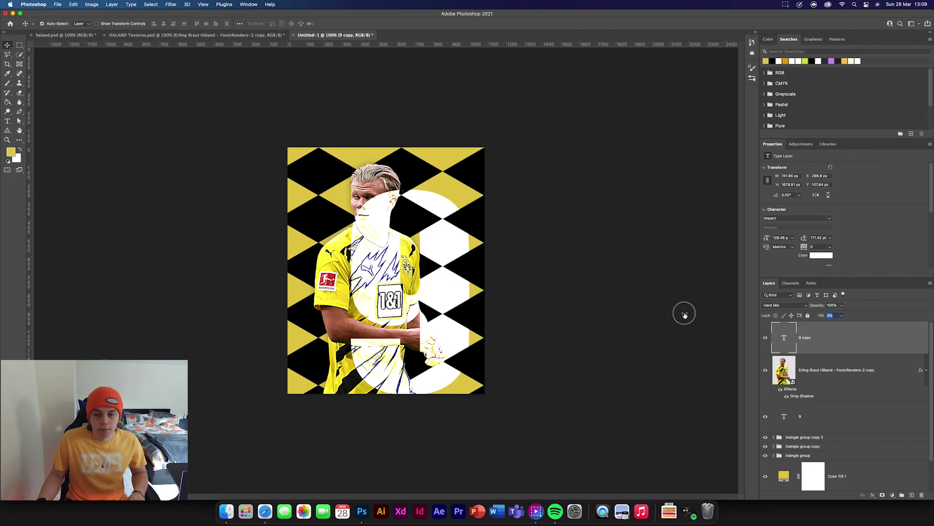
- Add a 1 px white centered stroke to the 9 copy layer
double_click(862, 355)
left_click(683, 292)
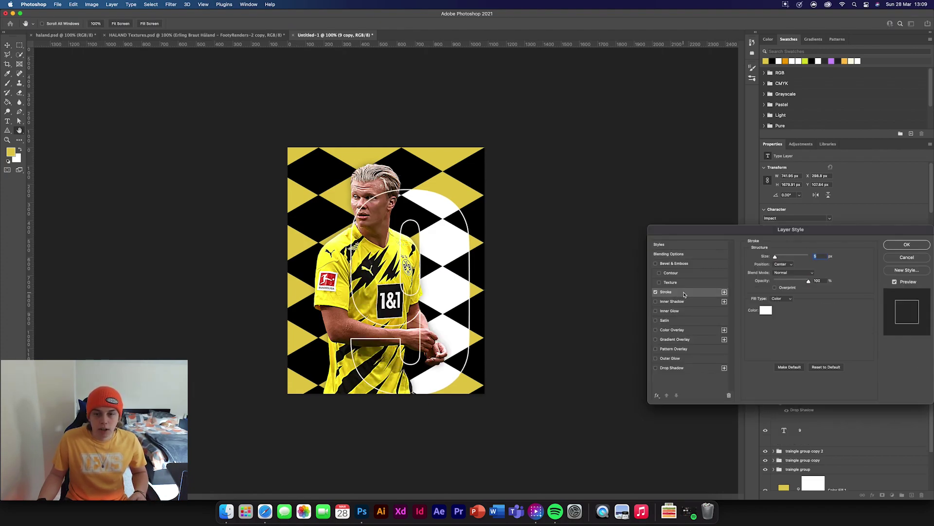
type("1")
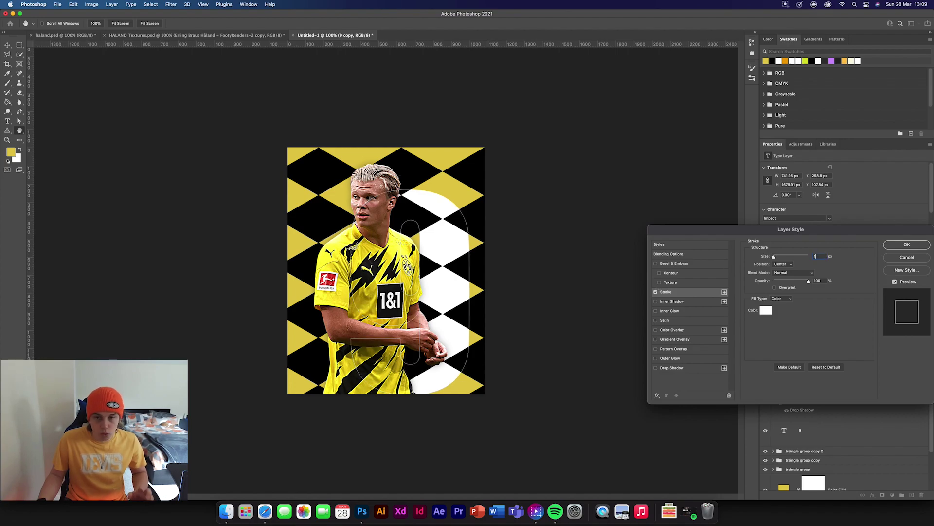
left_click(914, 245)
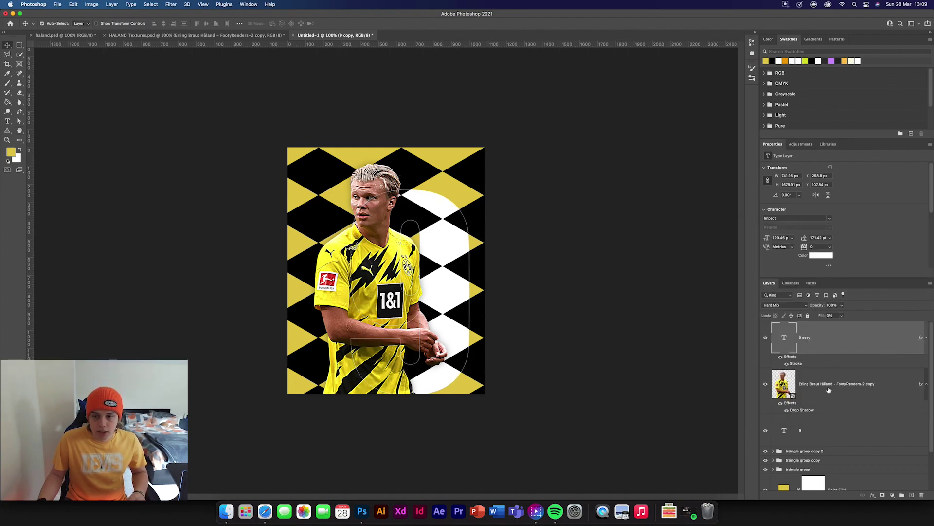
- Scale both 9 layers down together and reposition them so the whole number sits within the canvas behind the footballer
left_click(834, 428, "super")
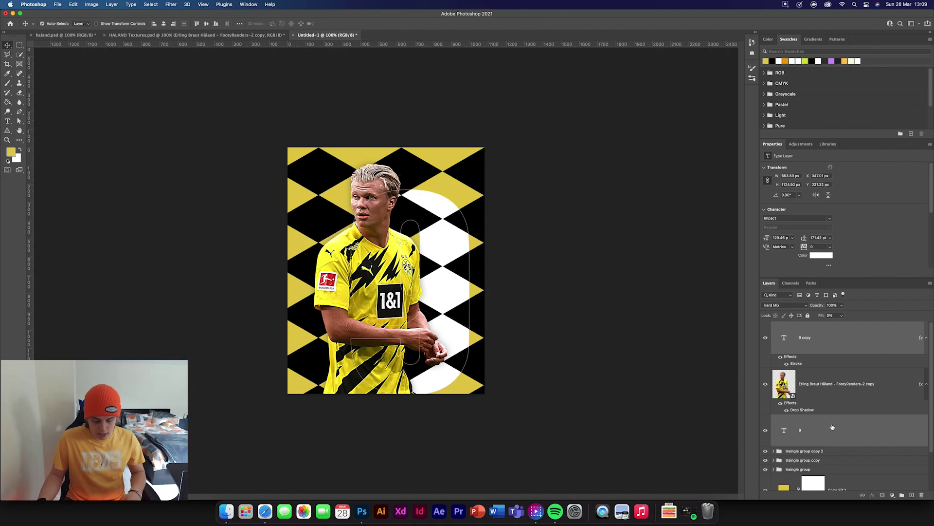
key("super+t")
left_click_drag(432, 265, 438, 265)
left_click_drag(415, 189, 418, 214)
left_click_drag(438, 246, 434, 227)
left_click(370, 23)
left_click(638, 302)
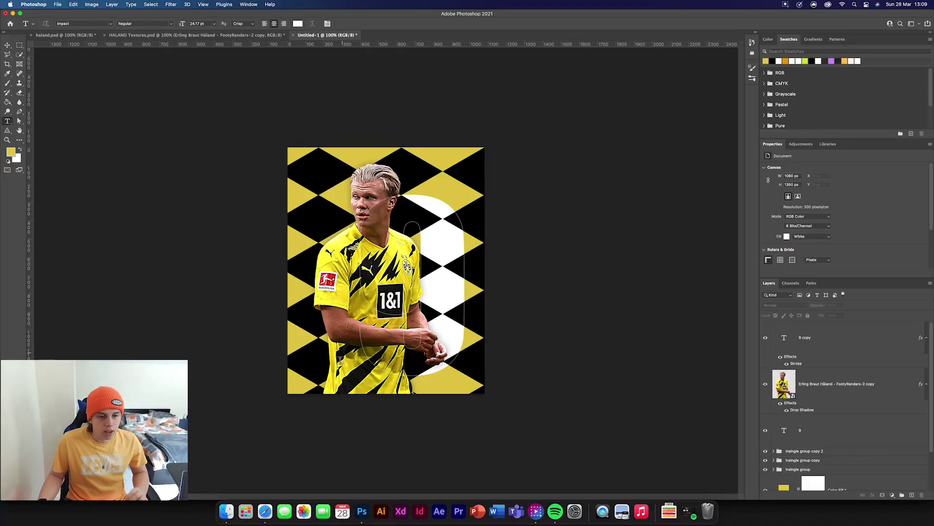
- Add the white Impact text HALAND across the lower part of the poster
left_click(320, 354)
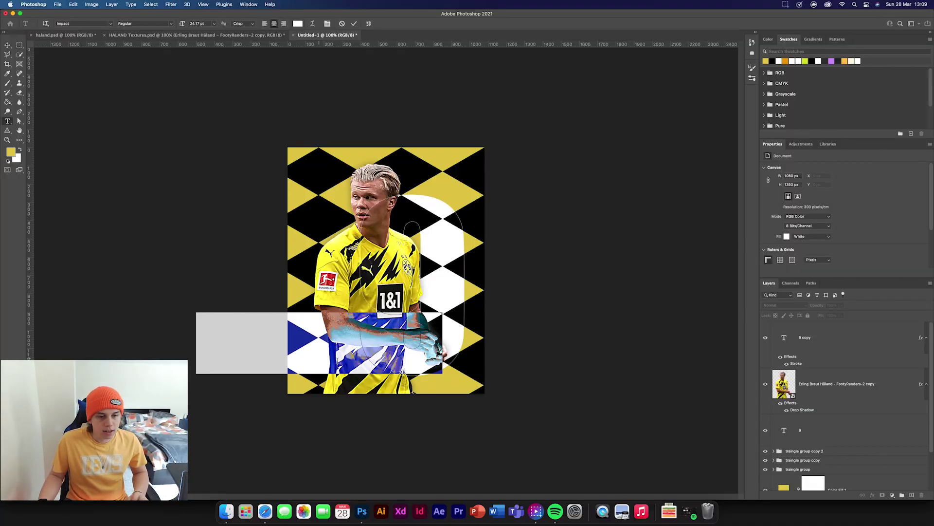
type("HALLAND")
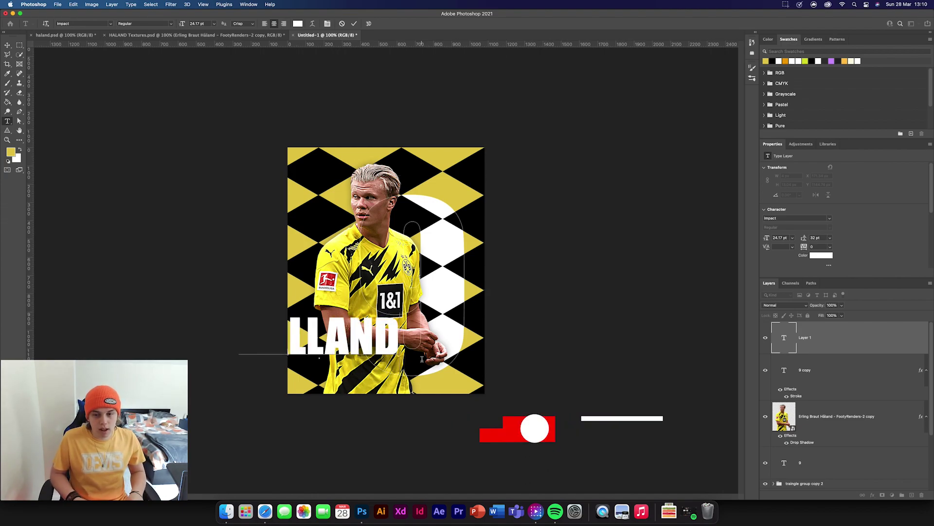
key("BackSpace")
key("BackSpace")
key("BackSpace")
key("BackSpace")
key("BackSpace")
type("LAND")
left_click(354, 24)
- Enlarge the HALAND text to about 32 pt so it spans nearly the full canvas width near the lower edge
key("super+t")
left_click_drag(373, 364, 444, 394)
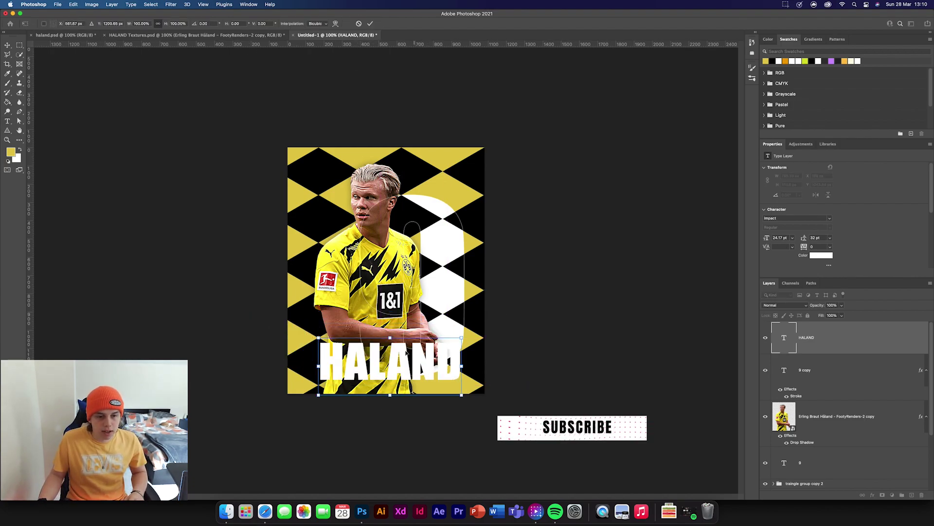
mouse_move(390, 337)
left_mouse_down()
mouse_move(390, 303)
mouse_move(386, 322)
left_mouse_up()
left_click(371, 24)
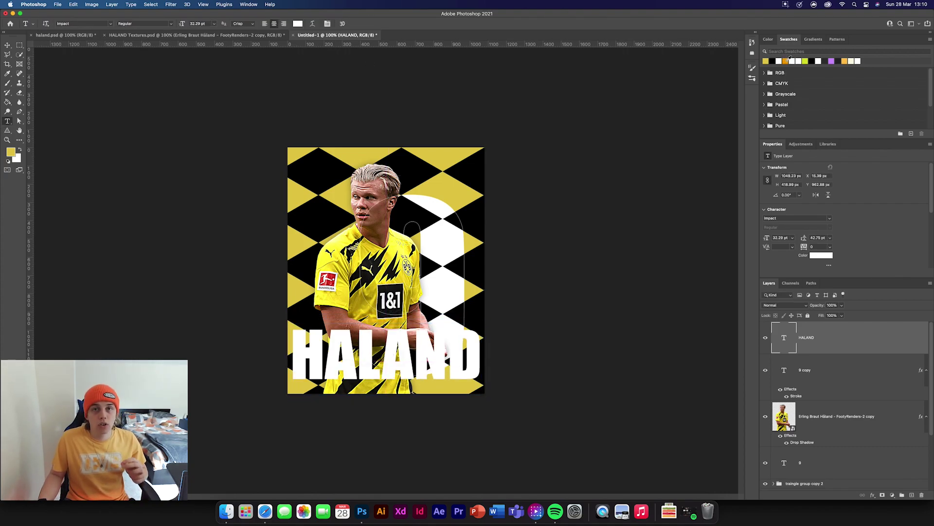
- Try the saved yellow and orange swatches as the HALAND text color
left_click(767, 61)
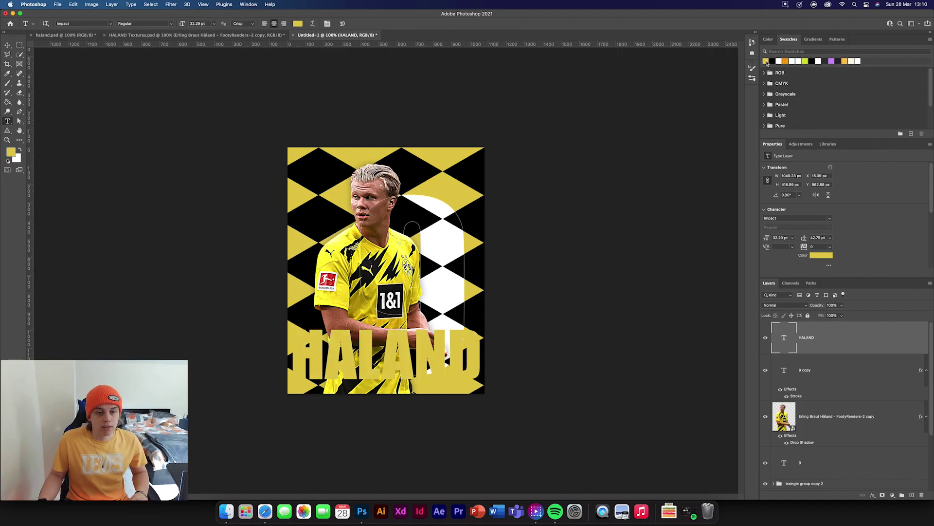
left_click(785, 61)
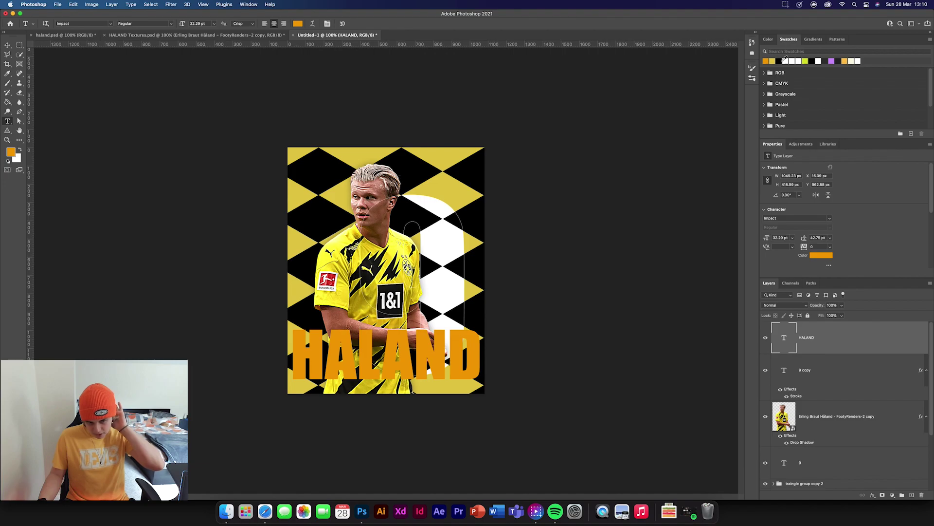
left_click(772, 61)
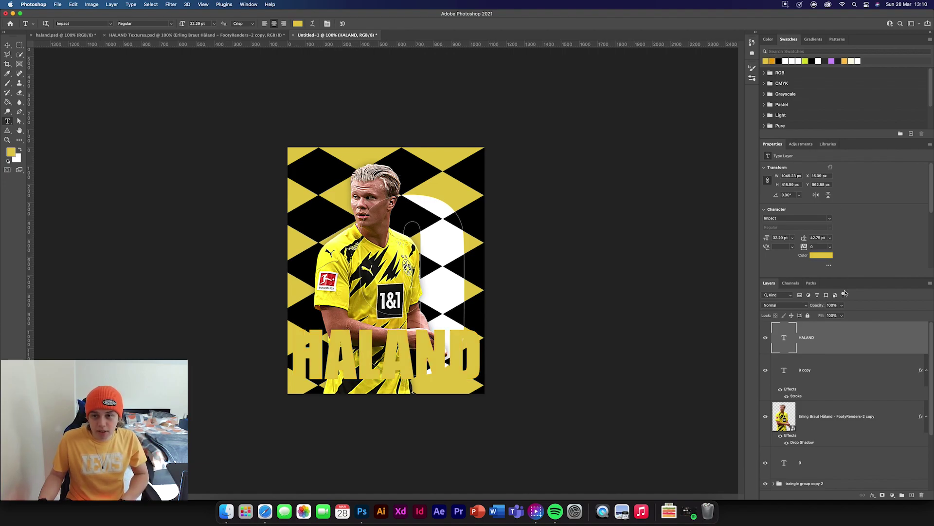
- Set the HALAND text color to the bright yellow #f6e448
left_click(828, 256)
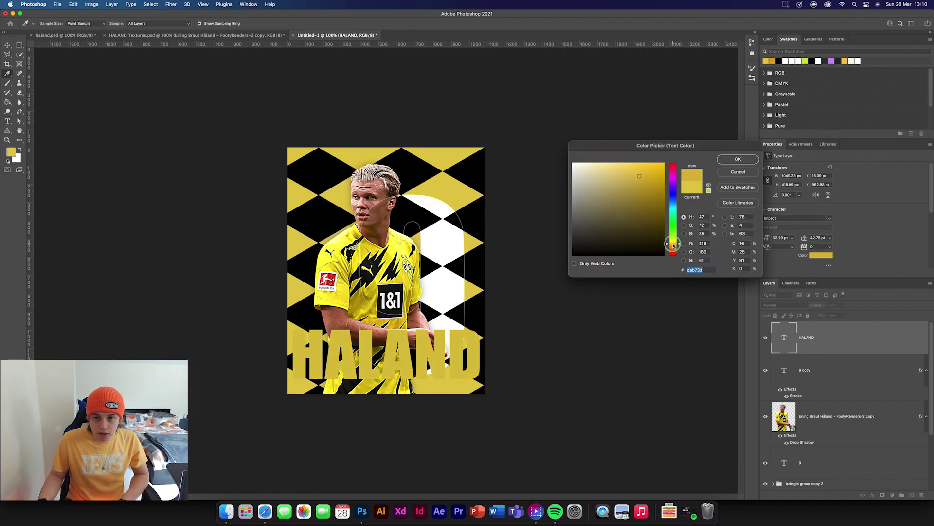
left_click_drag(647, 171, 637, 165)
left_click_drag(676, 246, 675, 243)
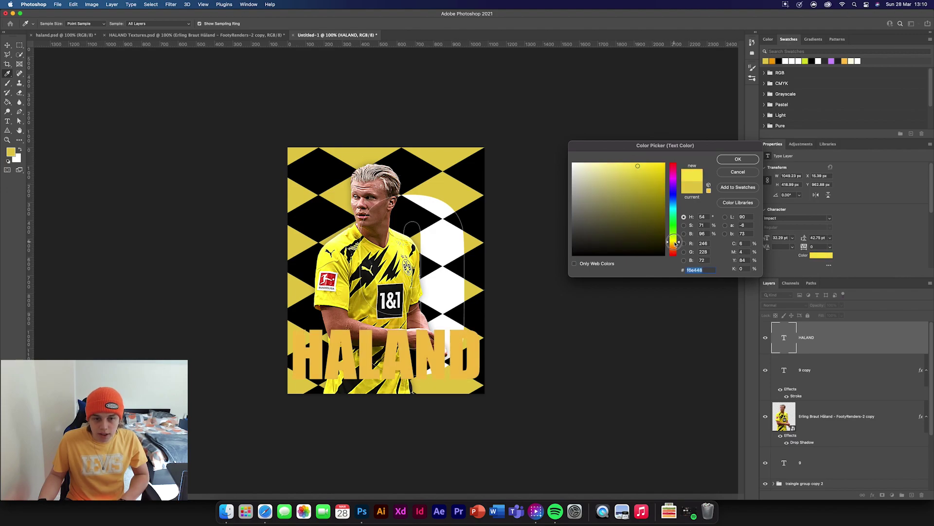
left_click(721, 160)
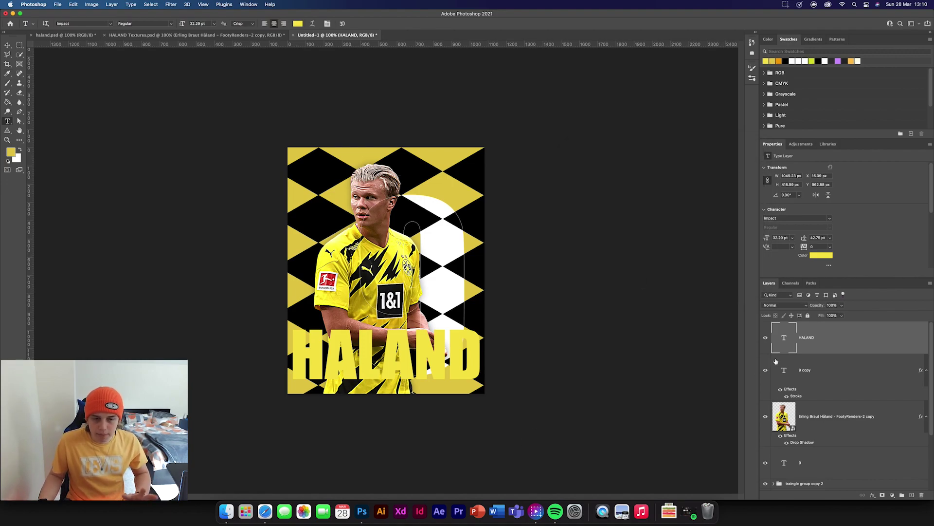
- Add a black Multiply drop shadow to the HALAND text layer and rasterize its type
double_click(832, 344)
left_click(691, 370)
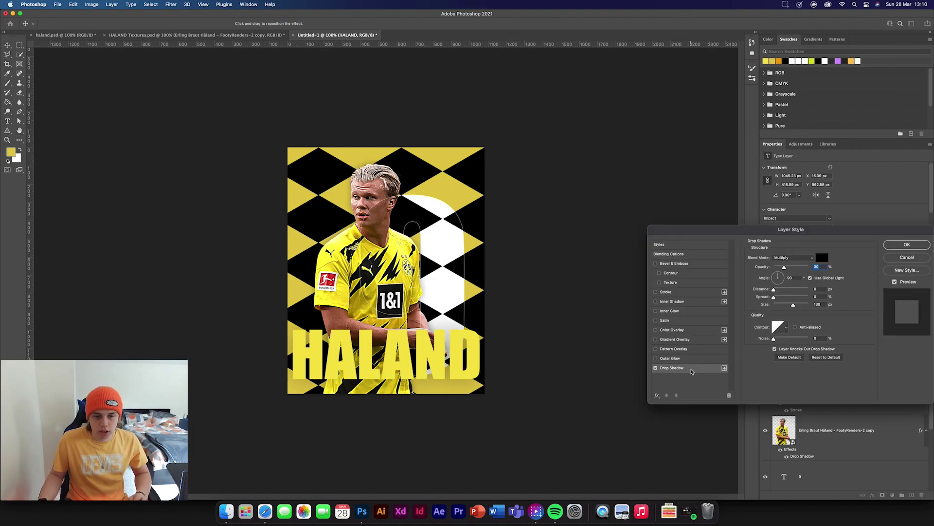
left_click(906, 245)
left_click(7, 45)
right_click(853, 336)
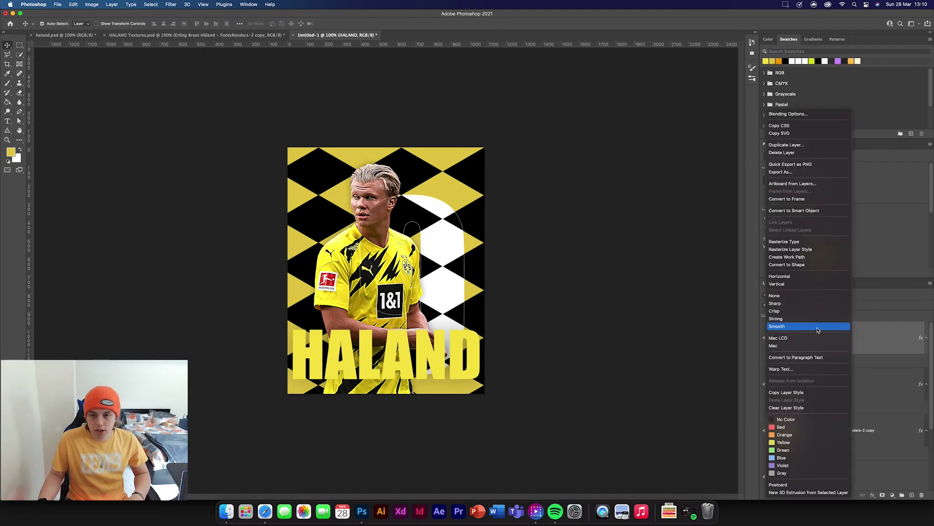
left_click(784, 242)
- Distort the HALAND lettering into a floor-like perspective, stretching its lower edge down and spreading the lower corners far beyond the canvas sides
key("super+t")
right_click(415, 339)
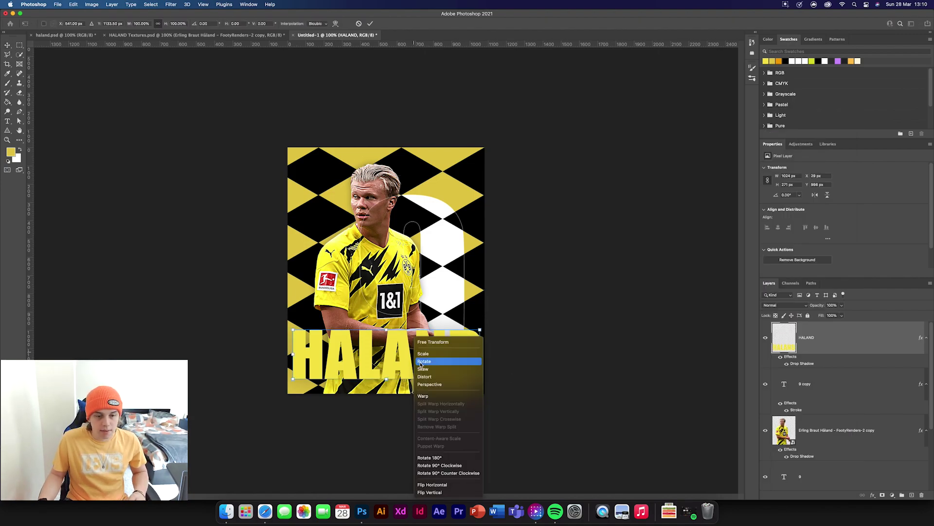
left_click(434, 385)
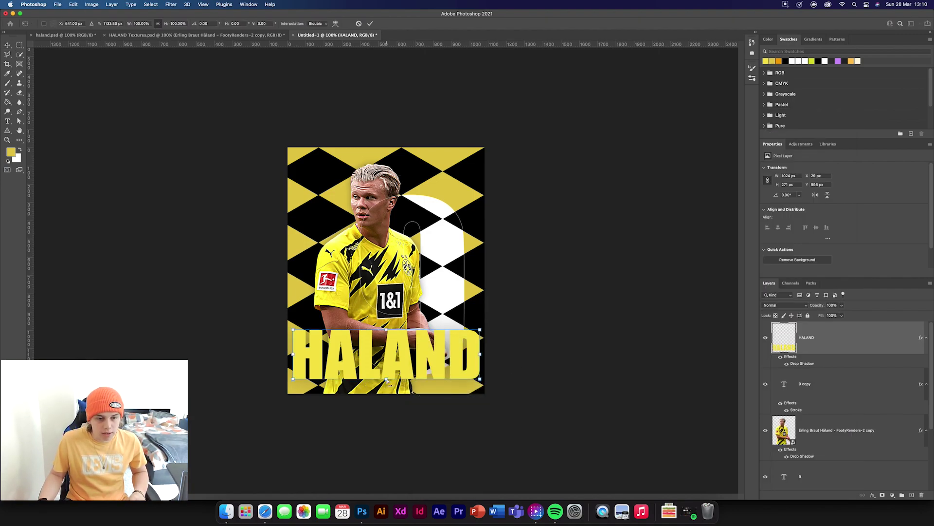
right_click(398, 337)
left_click(411, 377)
left_click_drag(386, 378, 386, 439)
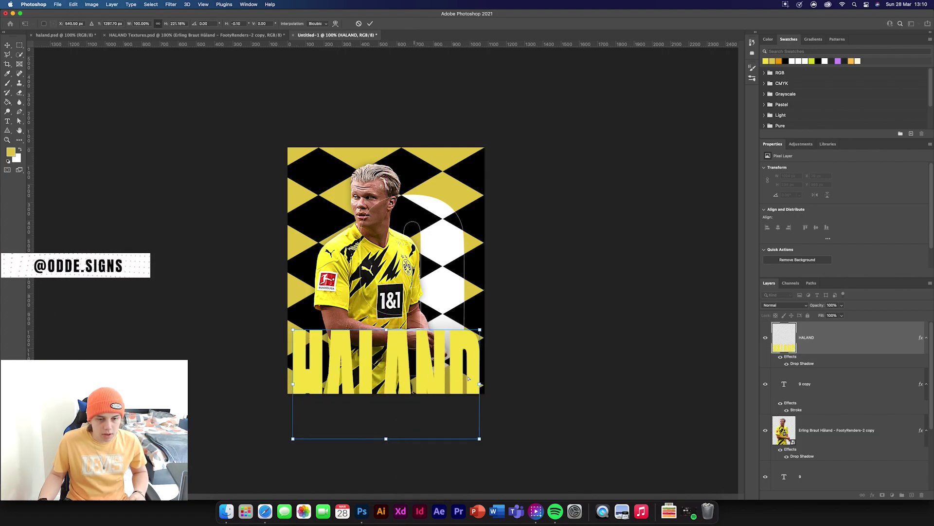
left_click_drag(481, 441, 574, 443)
left_click_drag(293, 440, 212, 447)
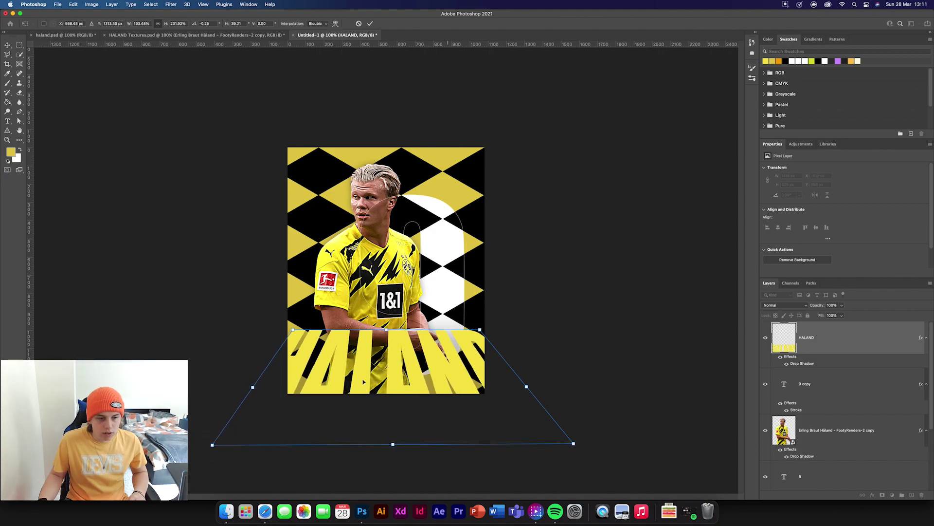
left_click(370, 24)
- Scale the HALAND lettering to about 73% and distort it flatter, lowering its upper edge and widening its lower corners
key("super+t")
left_click_drag(387, 330, 399, 346)
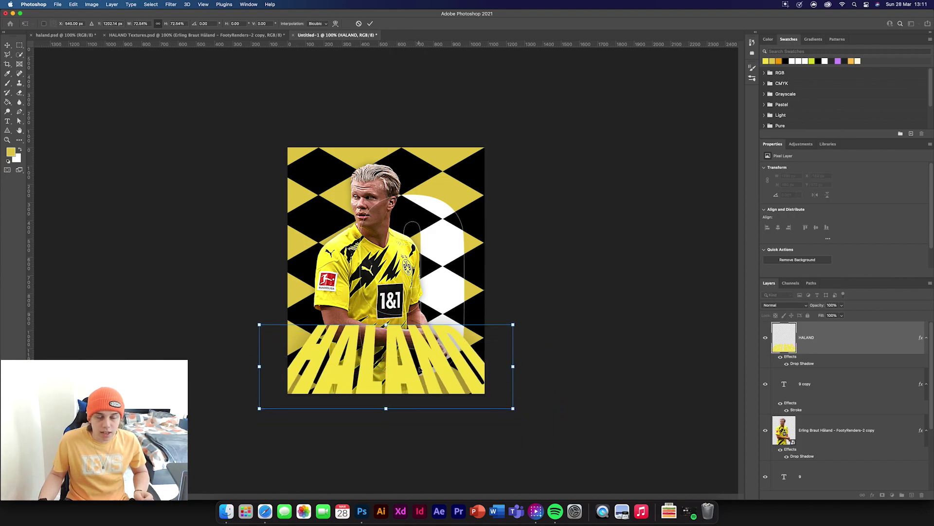
right_click(420, 335)
left_click(440, 377)
left_click_drag(386, 325, 386, 349)
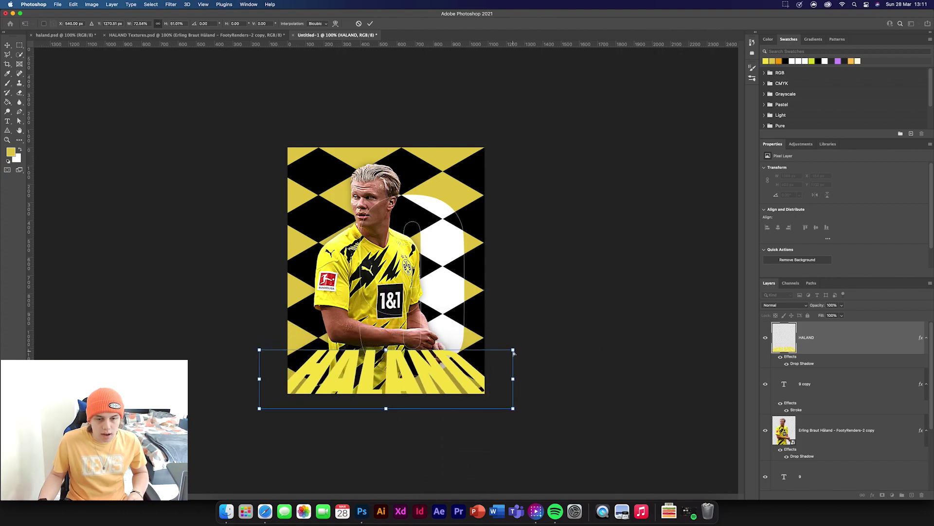
left_click_drag(515, 410, 543, 407)
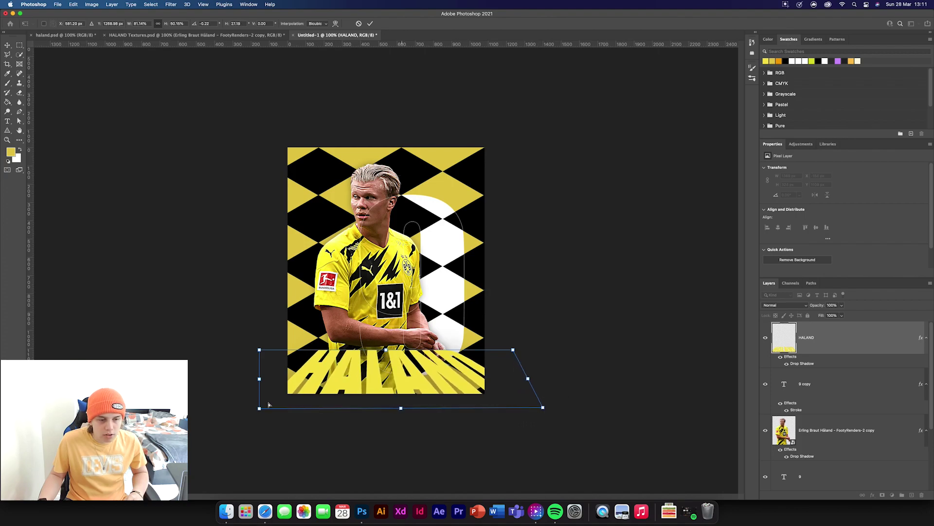
left_click_drag(260, 409, 233, 406)
left_click(371, 24)
- Enlarge the HALAND lettering to about 109% and center it horizontally along the poster's lower edge
key("super+t")
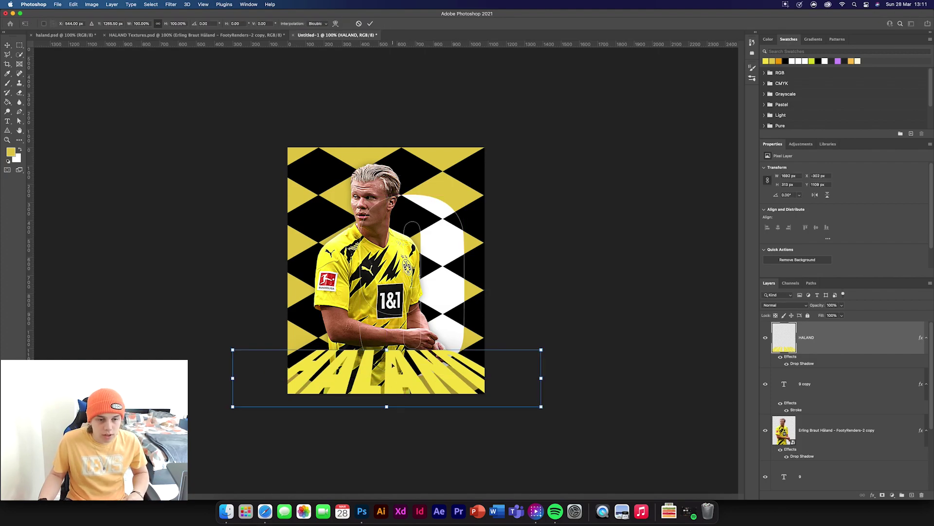
mouse_move(386, 351)
left_mouse_down()
mouse_move(387, 338)
mouse_move(394, 371)
mouse_move(387, 341)
left_mouse_up()
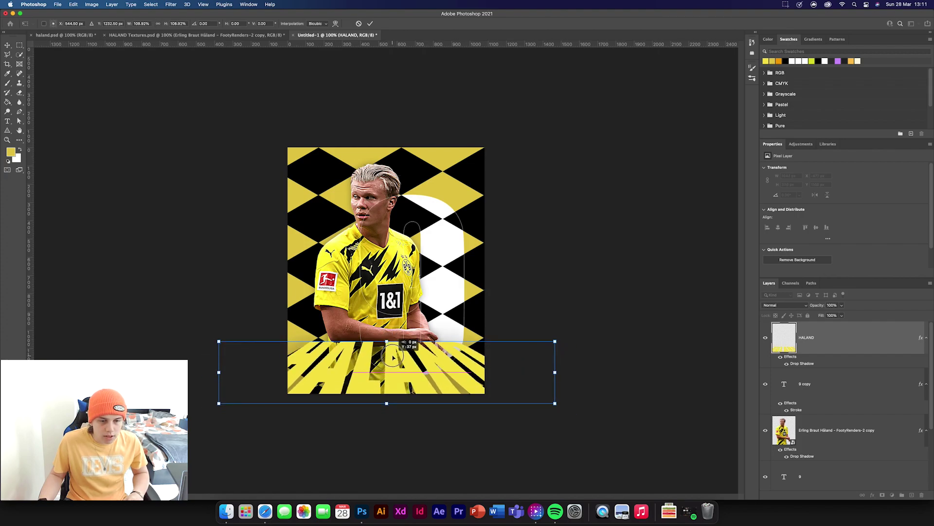
left_click(371, 25)
left_click(636, 277)
- Duplicate the perspective HALAND lettering layer and hide the drop shadow on the copy
left_click(867, 342)
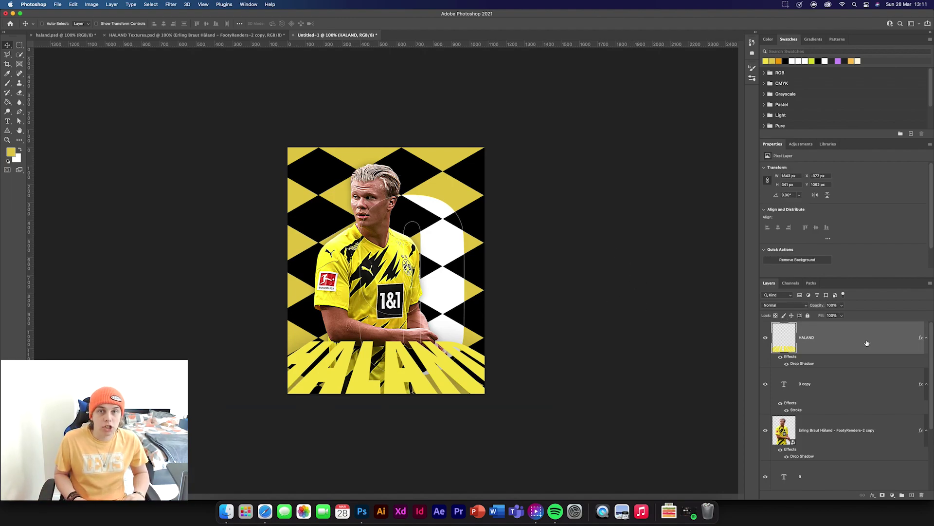
key("super+j")
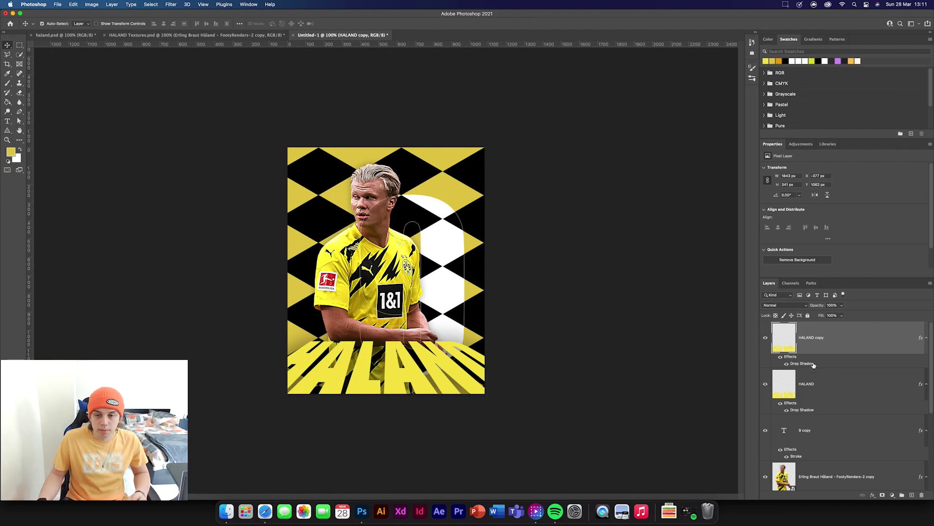
left_click(786, 364)
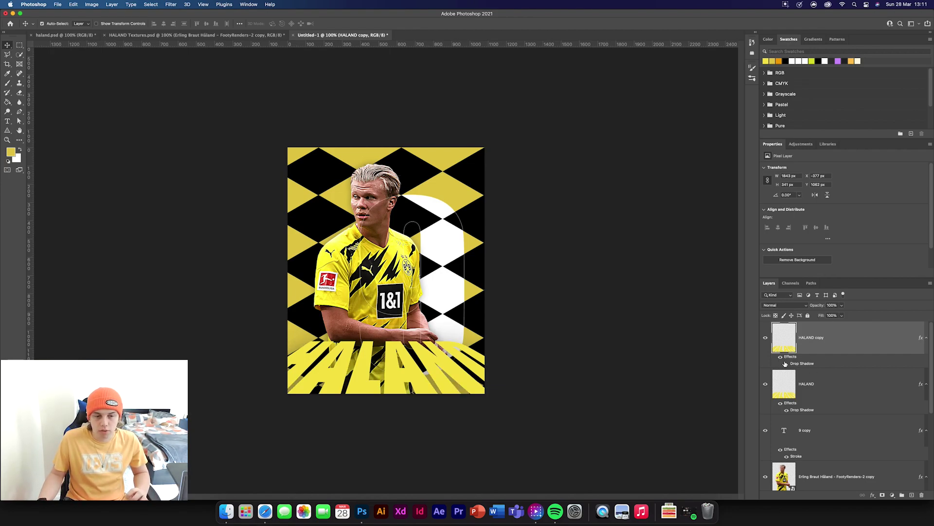
- Reduce the HALAND copy's fill to 0% and give it a Stroke effect
left_click_drag(822, 320, 669, 305)
double_click(847, 343)
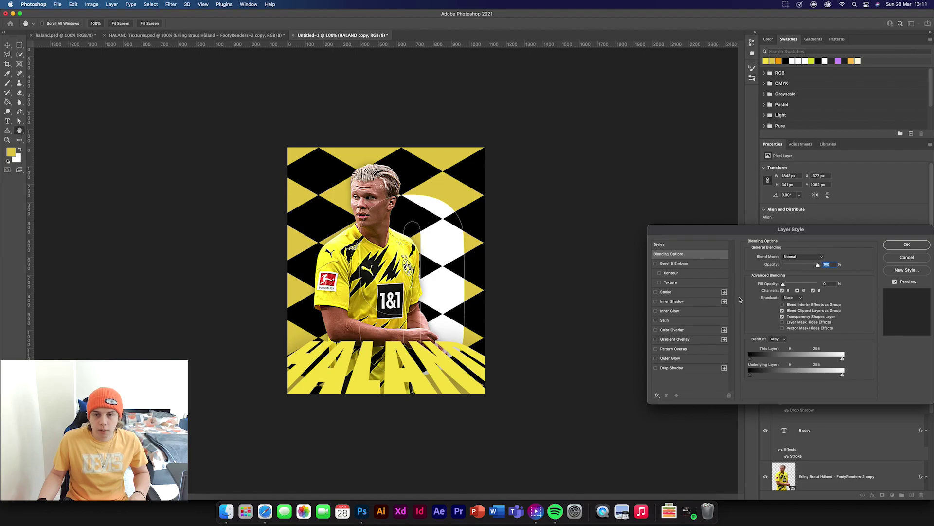
left_click(676, 293)
left_click(901, 248)
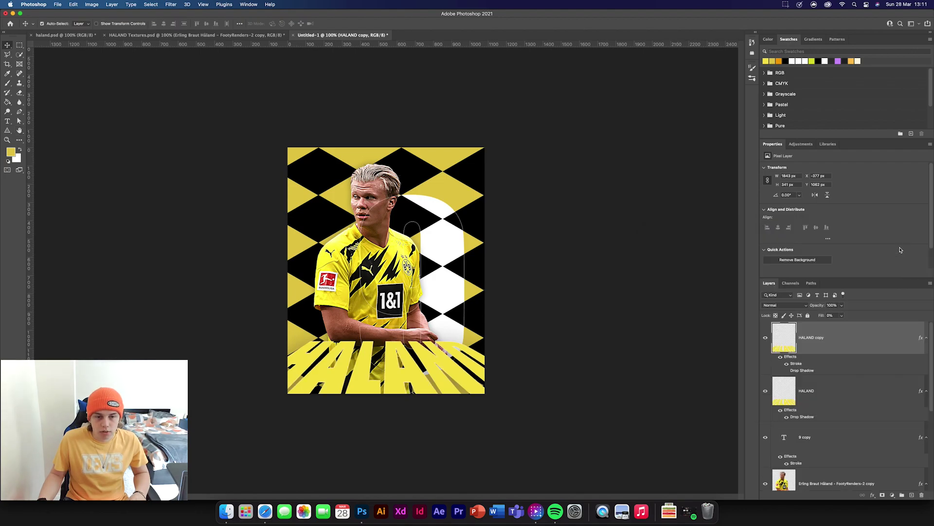
- Transform the outline-only HALAND copy so its contours sit slightly offset from the solid lettering, and deselect it
key("super+t")
left_click_drag(388, 340, 387, 340)
left_click(370, 23)
left_click(616, 348)
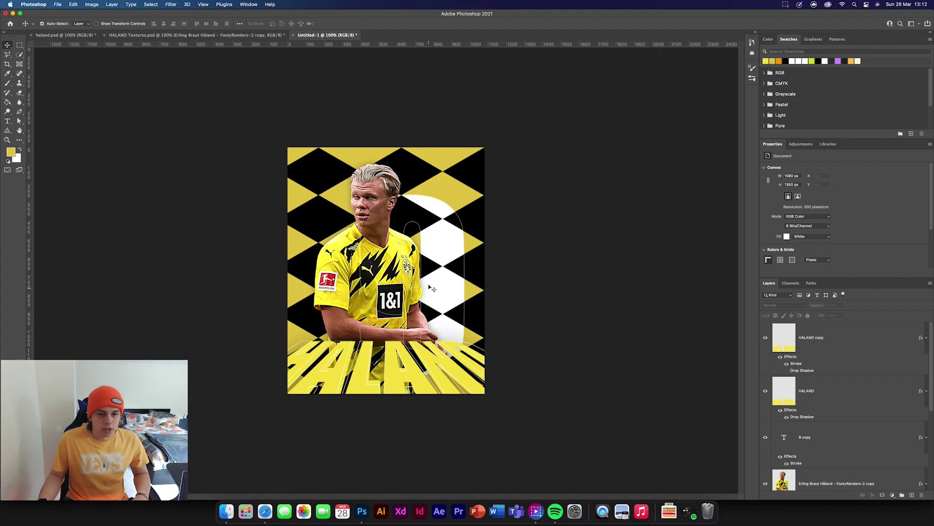
- Bring the kicking player cut-out from HALAND Textures.psd into the poster, scaled to 89.44% and rotated -5.87°, standing on the lettering
left_click(194, 37)
left_click_drag(819, 399, 482, 256)
left_click_drag(408, 286, 404, 290)
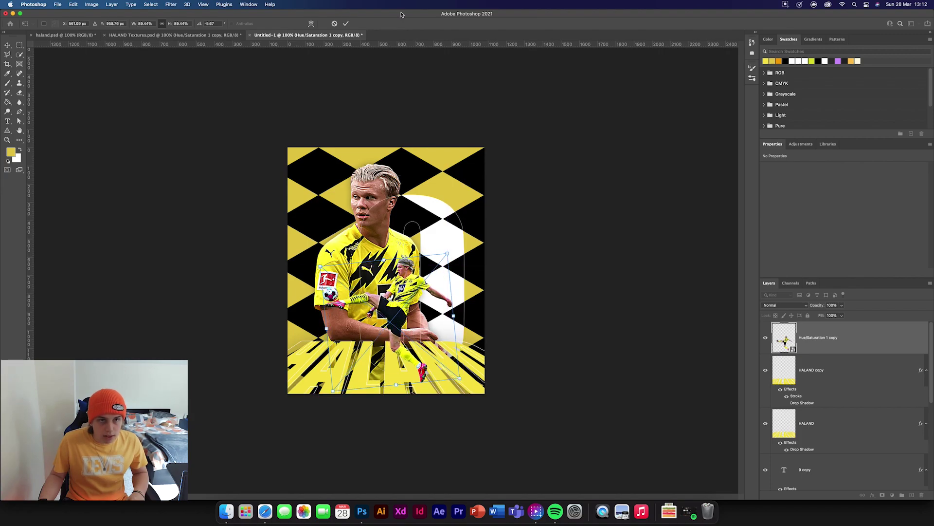
left_click(345, 24)
- Add a Drop Shadow effect to the kicking player layer
double_click(837, 344)
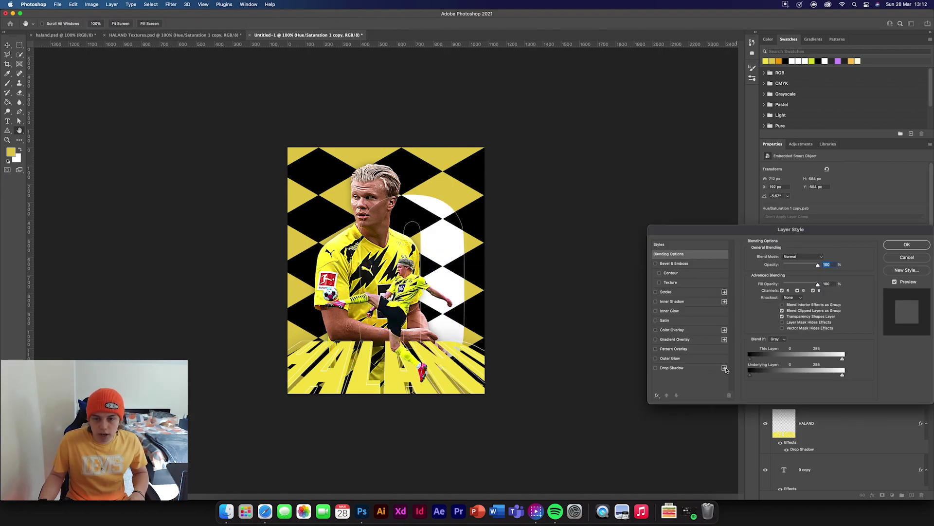
left_click(702, 367)
left_click(907, 244)
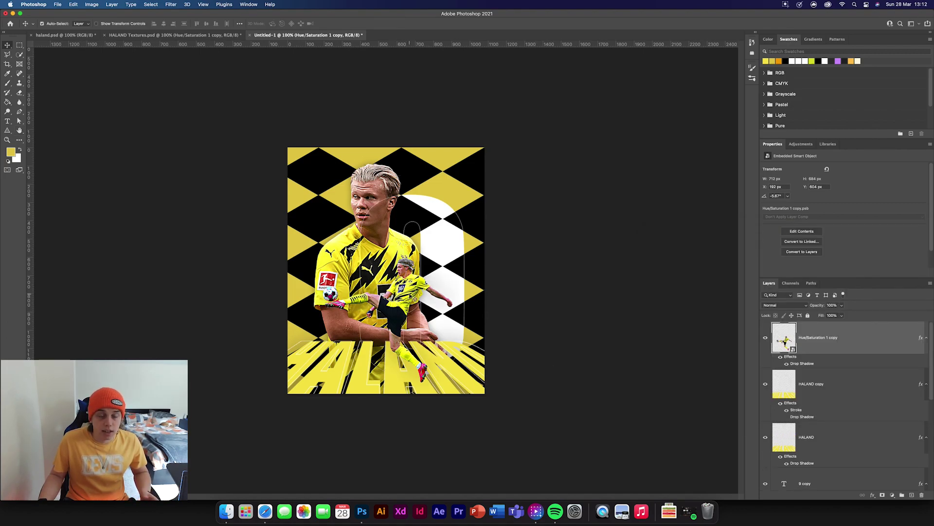
- Paint a flat black contact shadow, about 92 × 10 px, under the kicking player's standing boot on a new layer beneath him, using a soft brush
left_click(818, 384)
left_click(911, 495)
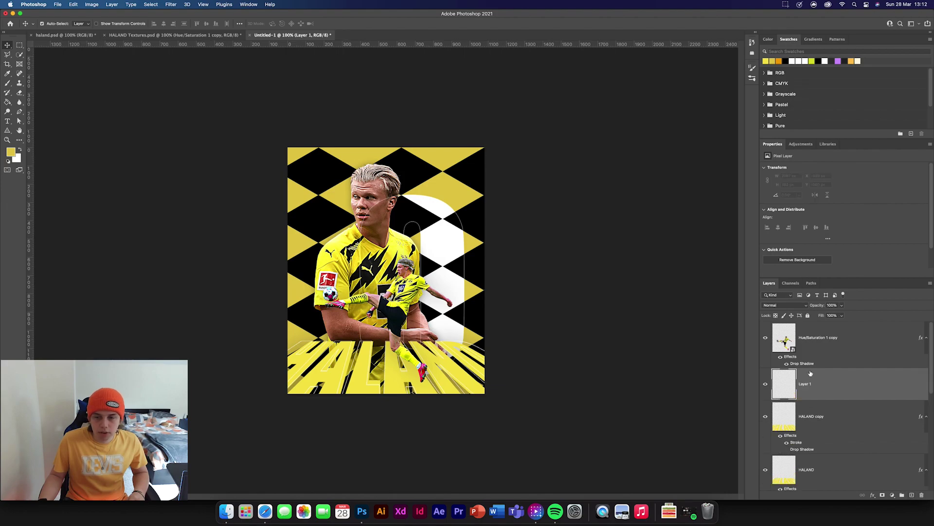
left_click(8, 84)
left_click(54, 24)
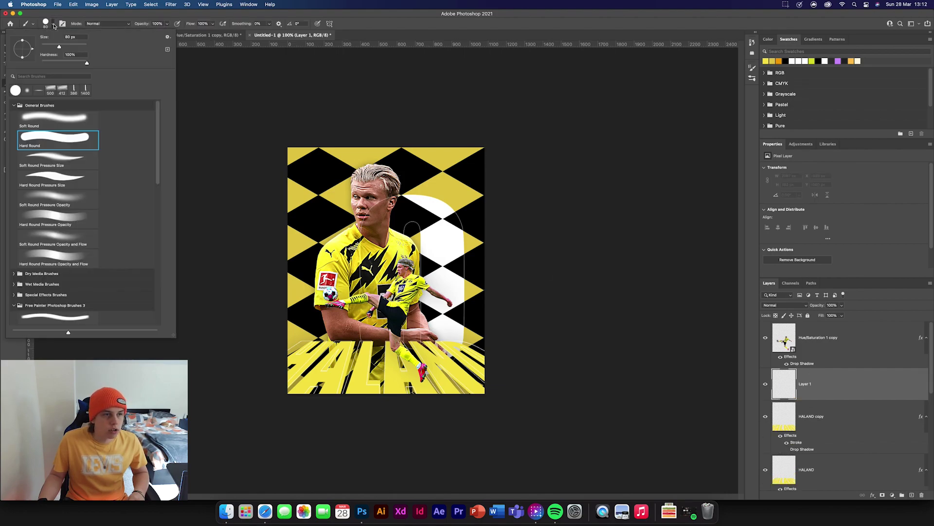
left_click(38, 92)
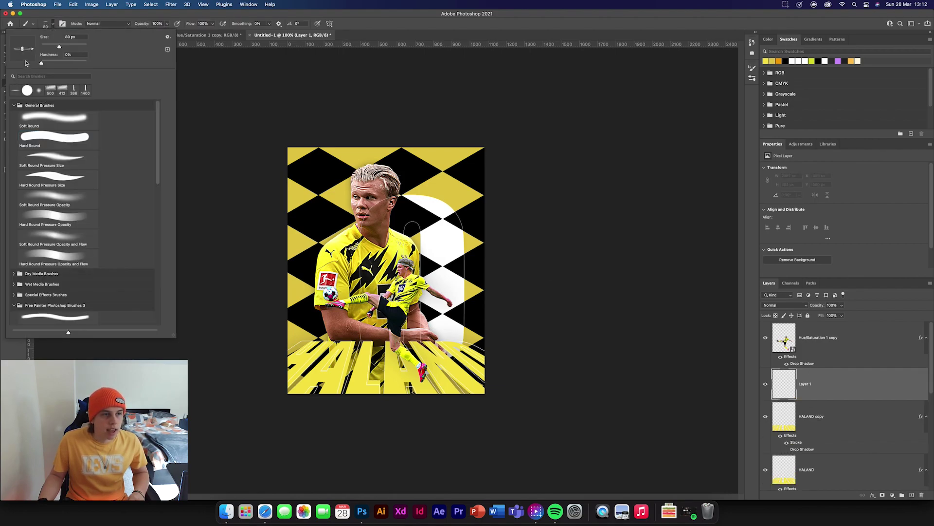
left_click(53, 24)
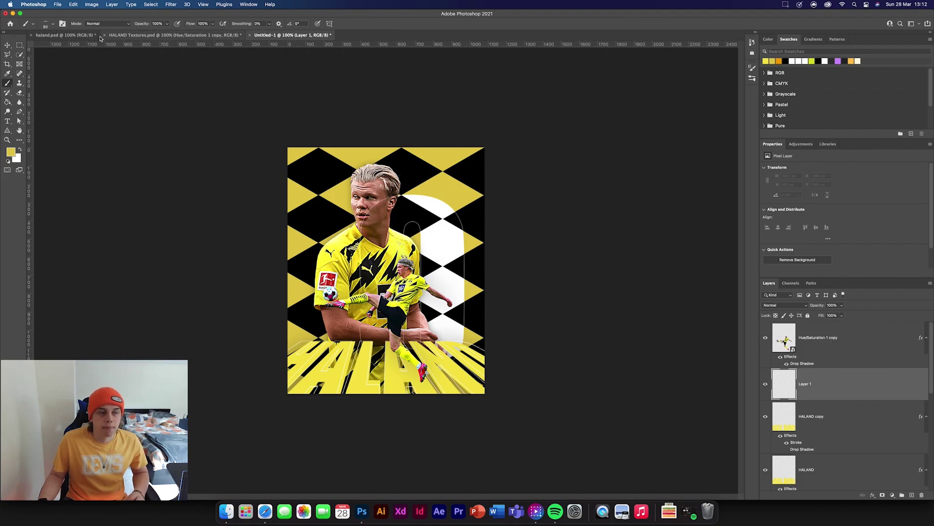
left_click(8, 161)
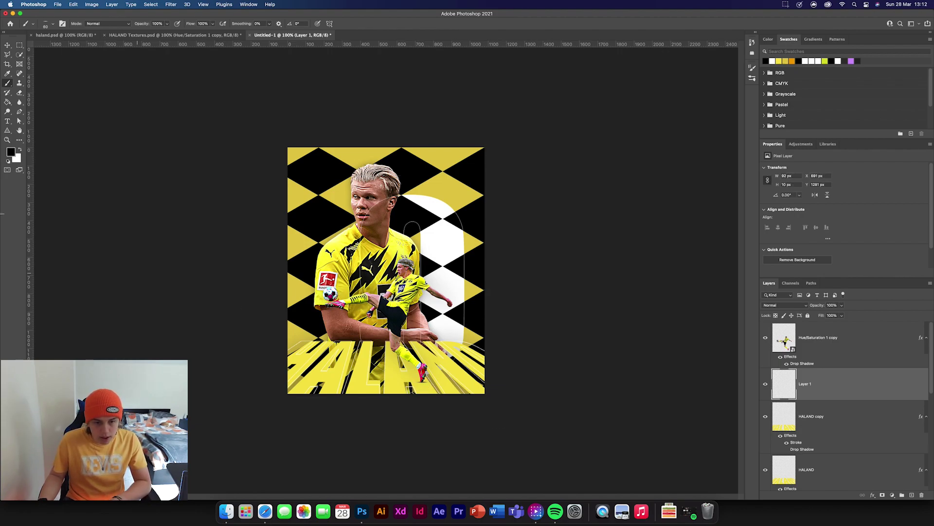
- Set the painted contact shadow layer to Multiply and lower its opacity slightly
left_click(784, 305)
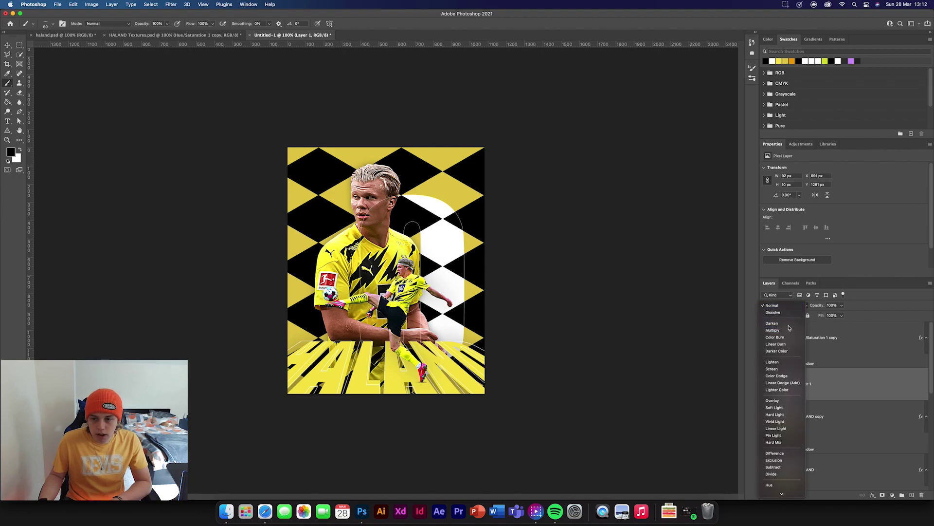
left_click(788, 330)
left_click_drag(820, 306, 816, 306)
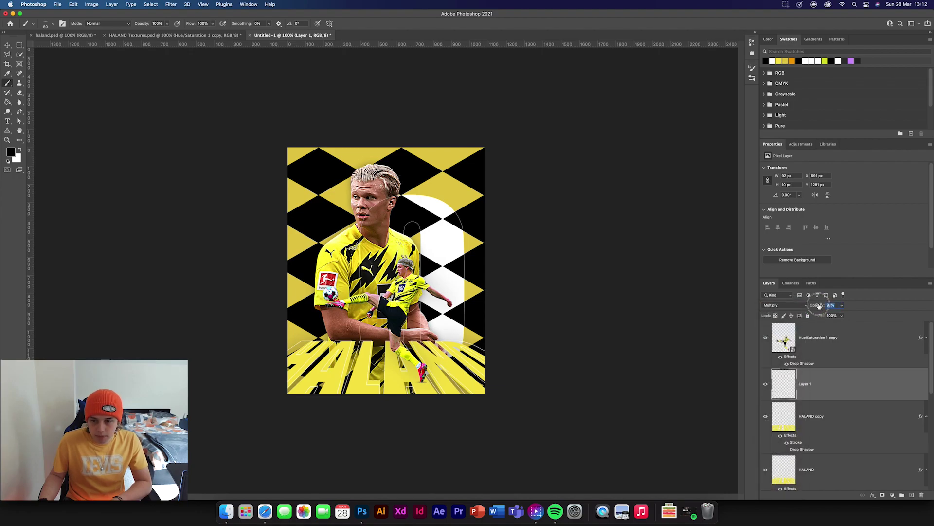
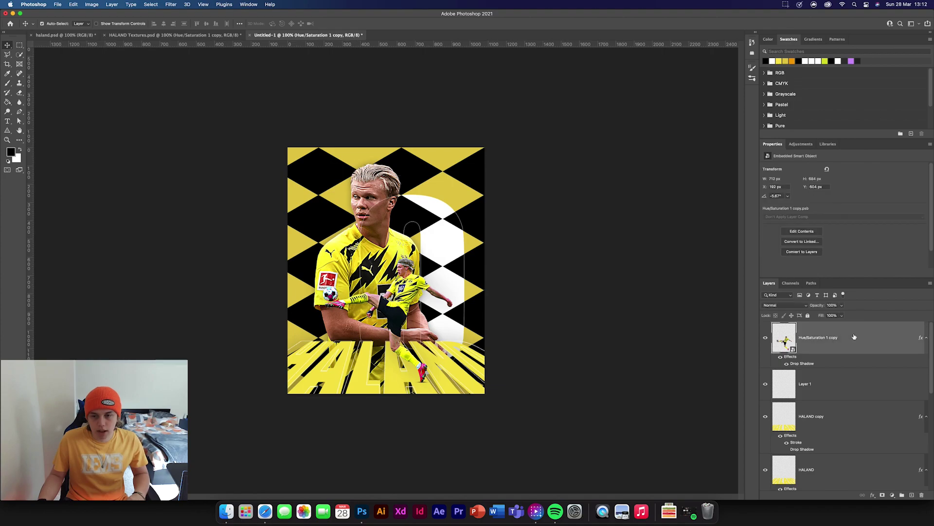
- Duplicate the kicking player layer and flip the copy vertically
key("super+j")
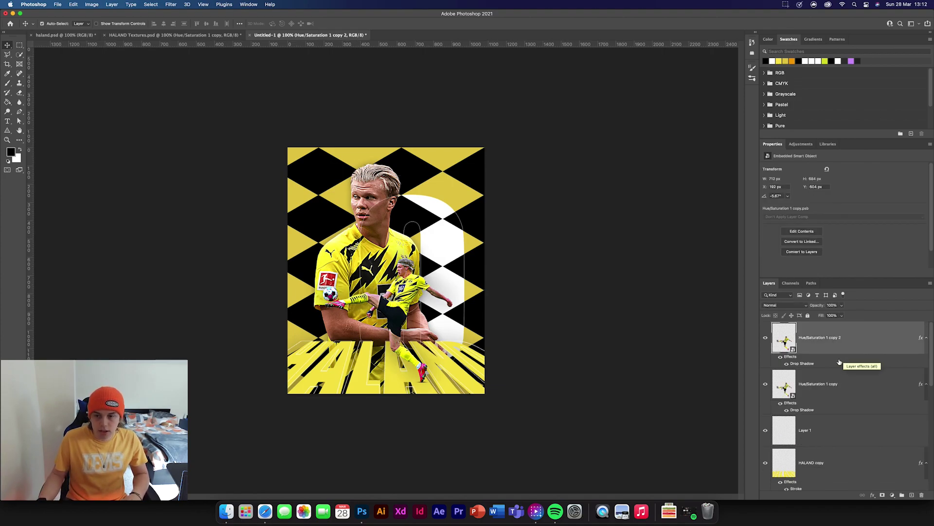
key("super+t")
right_click(399, 287)
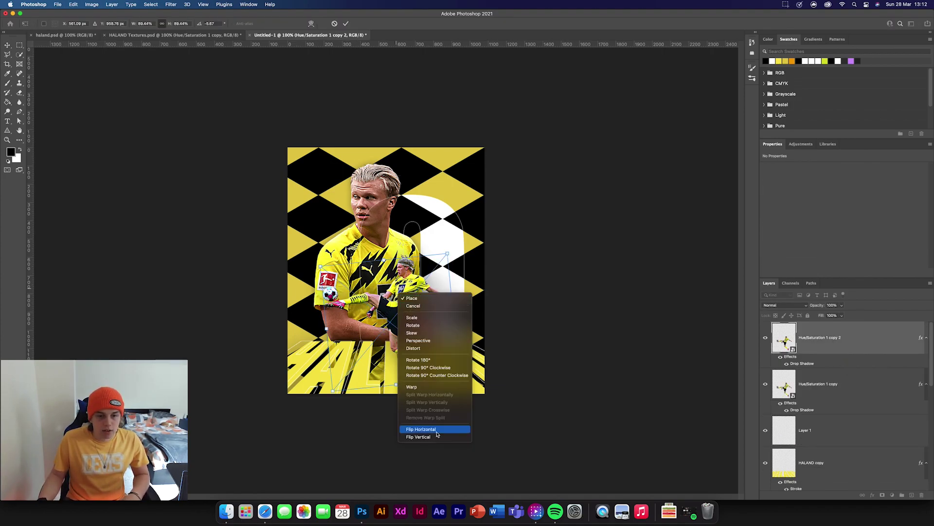
left_click(436, 426)
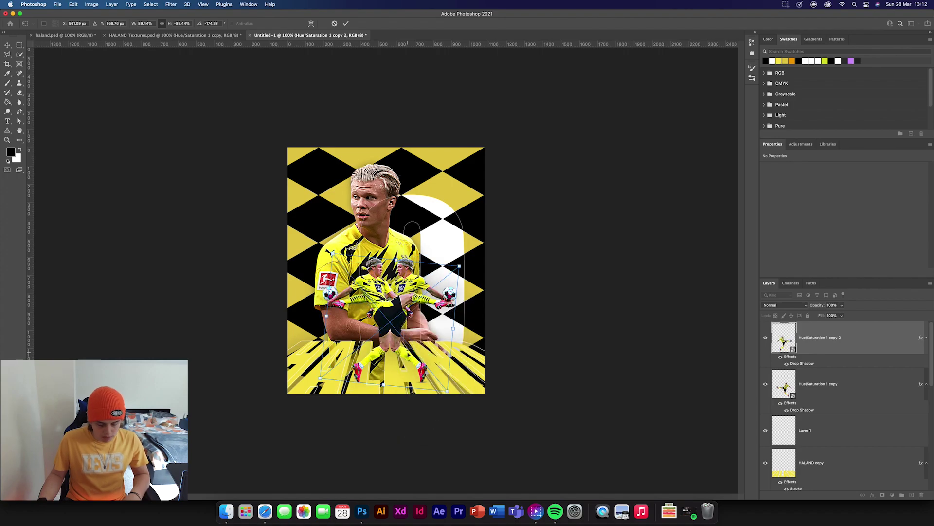
right_click(404, 322)
left_click(429, 470)
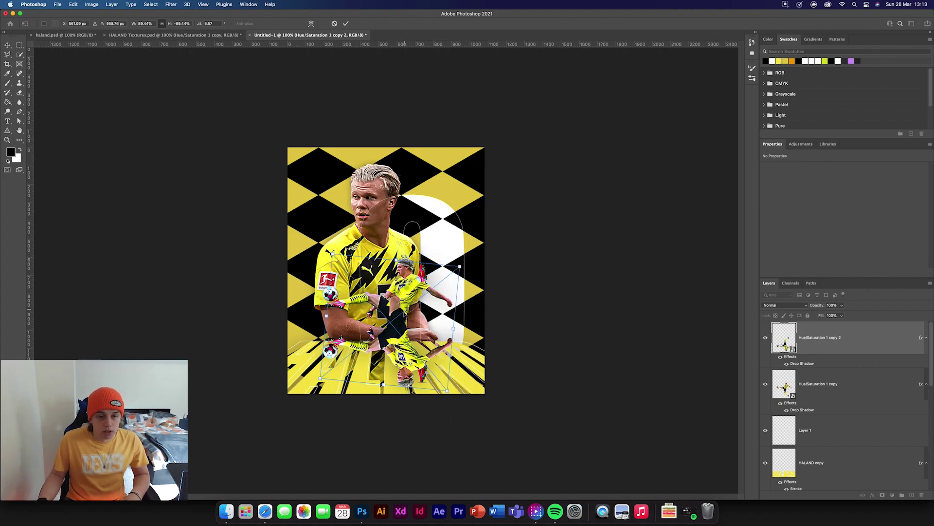
- Move the flipped player copy below the standing boot, scaling it to about 84% and rotating it to about 18° so the feet meet
left_click_drag(404, 323, 403, 431)
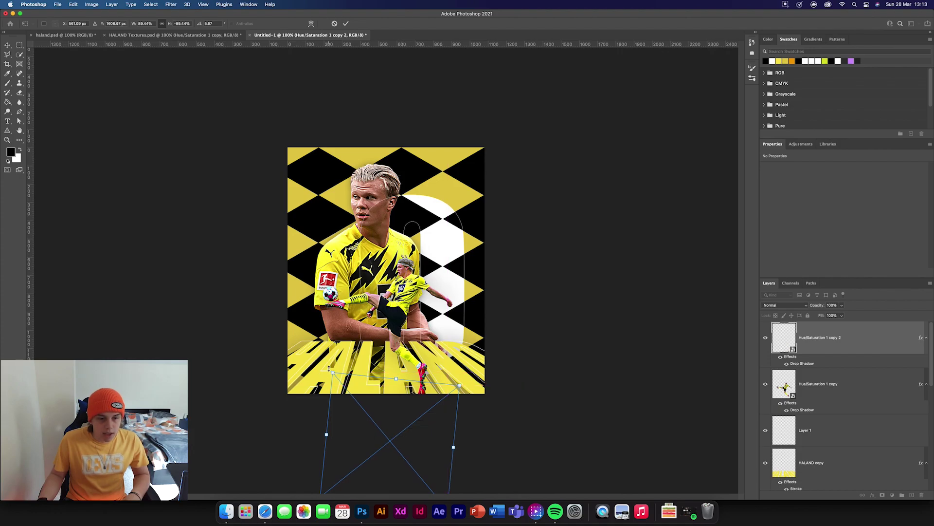
left_click_drag(327, 366, 353, 443)
left_click_drag(358, 487, 334, 484)
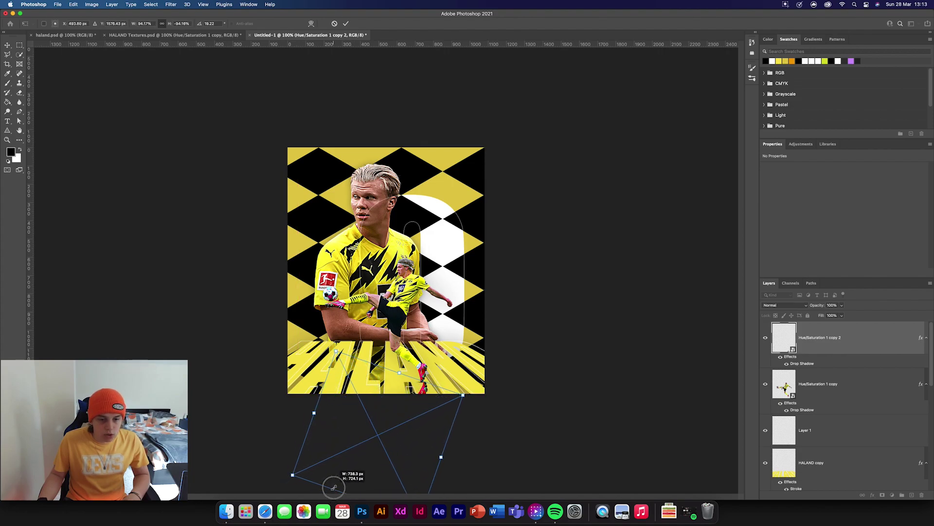
mouse_move(392, 410)
left_mouse_down()
mouse_move(389, 433)
mouse_move(402, 417)
mouse_move(394, 422)
left_mouse_up()
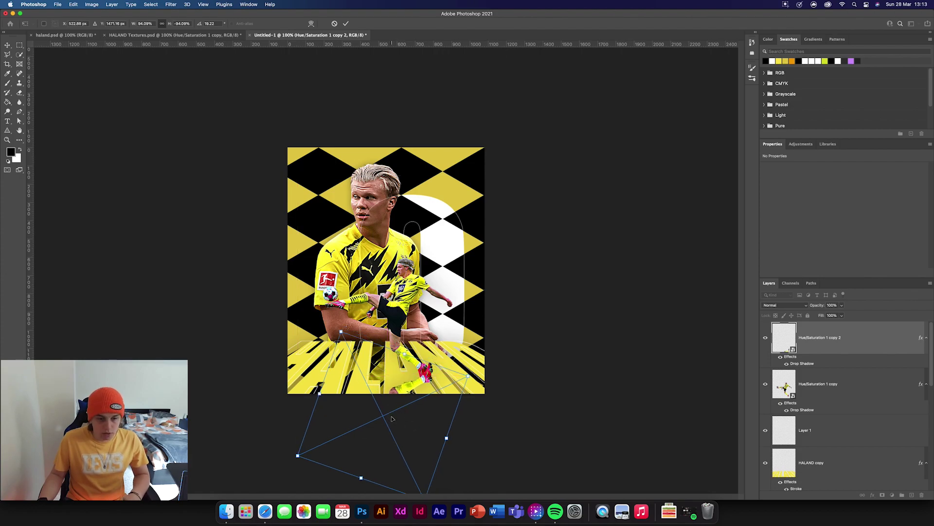
- Distort the flipped player copy into a flatter cast-shadow shape and place its layer beneath the kicking player layer
right_click(390, 418)
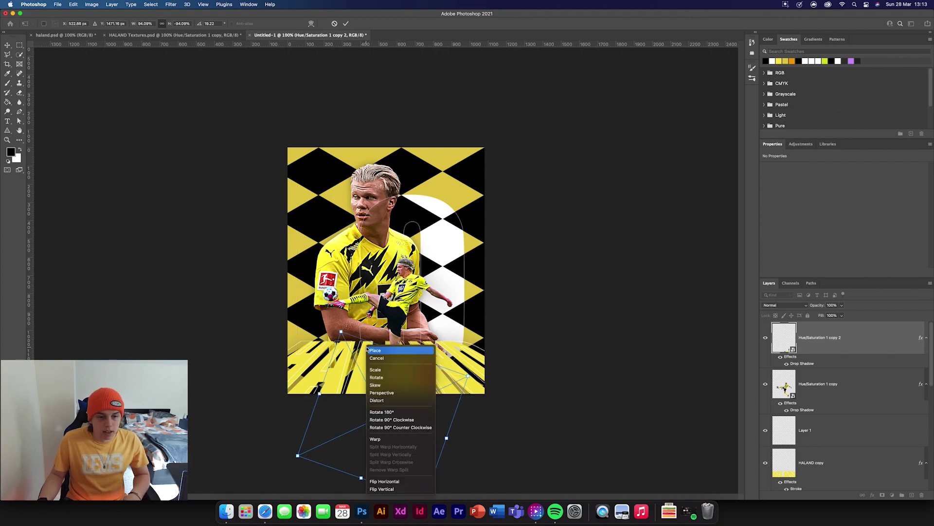
left_click(414, 396)
left_click_drag(368, 481, 324, 378)
left_click(343, 23)
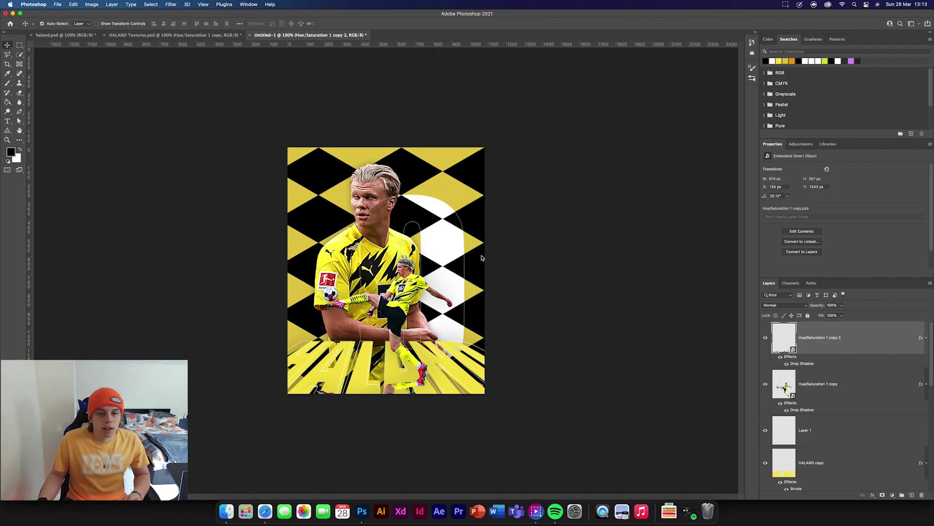
left_click_drag(869, 329, 871, 409)
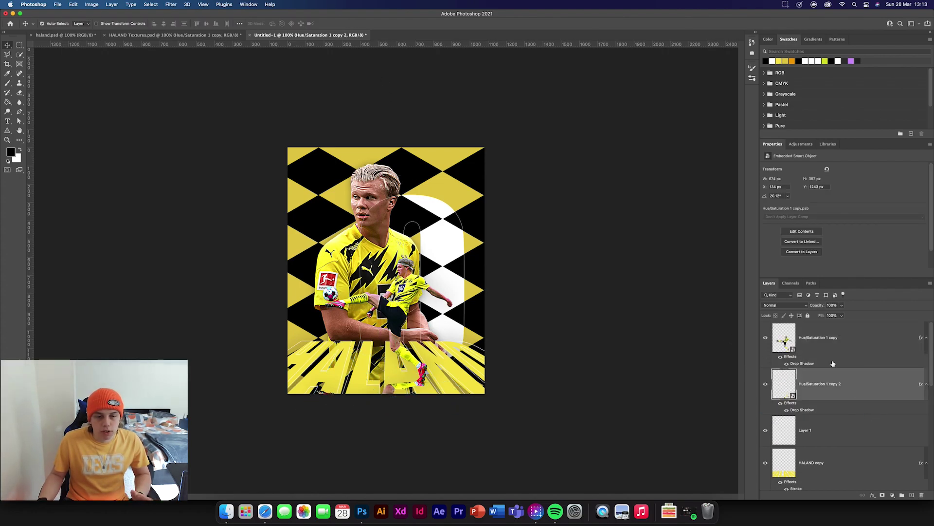
- Clip a Hue/Saturation adjustment with lightness -100 to the flipped player copy and reduce that copy's opacity to 42%
left_click(809, 145)
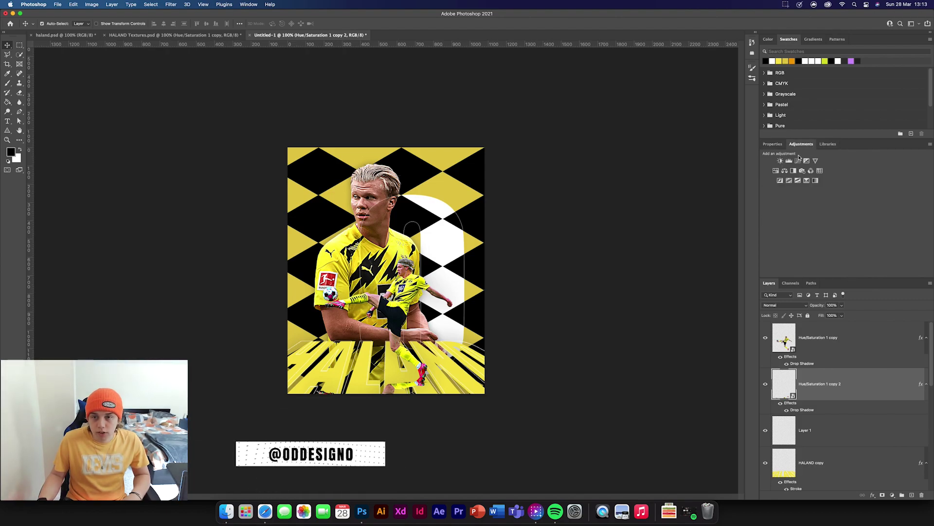
left_click(775, 170)
left_click(879, 273)
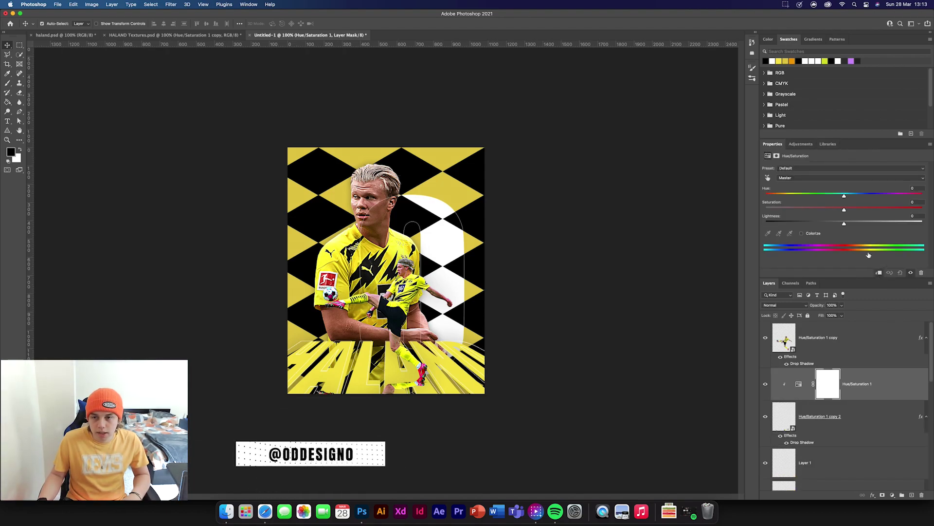
left_click_drag(845, 224, 765, 224)
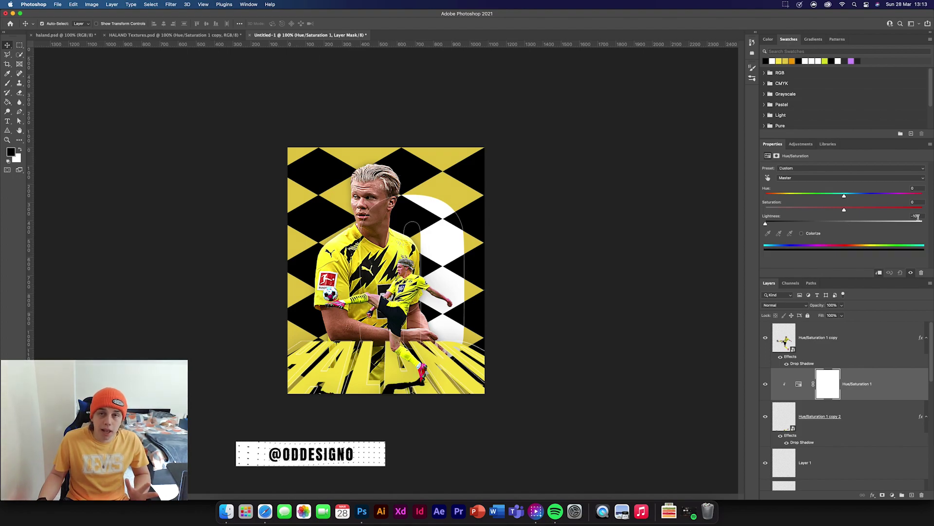
left_click(909, 419)
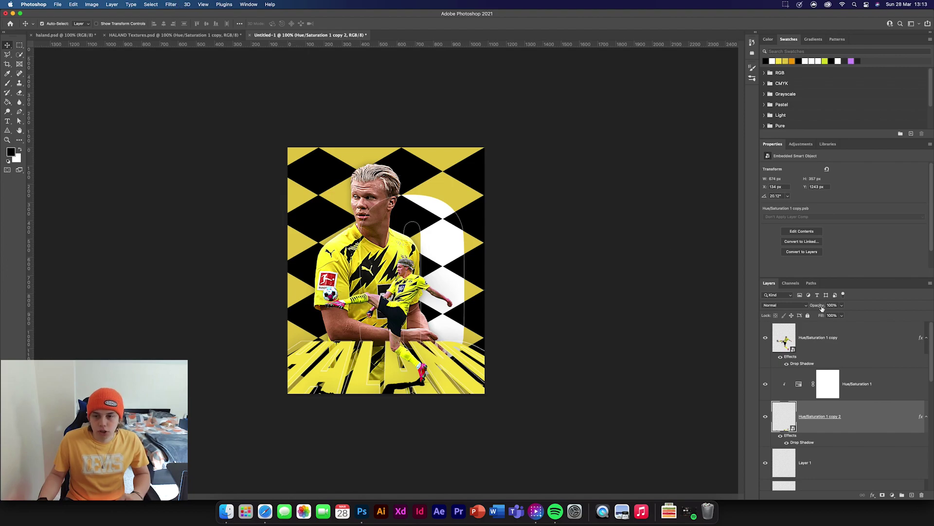
left_click_drag(806, 306, 794, 306)
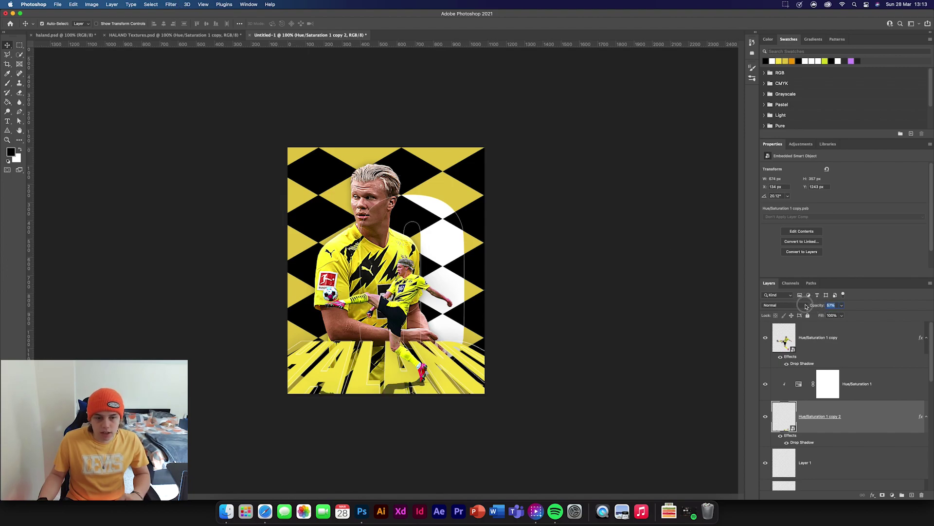
- Apply a horizontal Motion Blur at 0° with a reduced distance to the flipped player copy used as the cast shadow
left_click(166, 4)
mouse_move(215, 99)
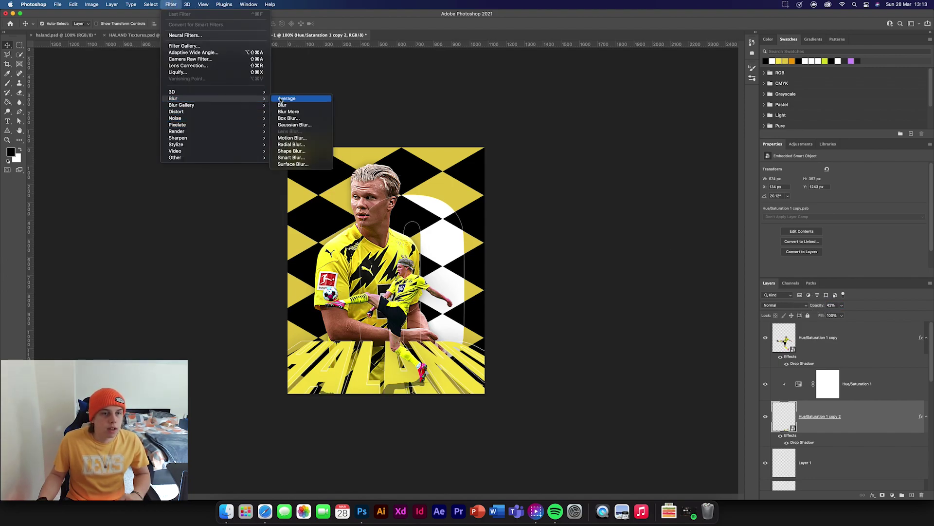
left_click(292, 138)
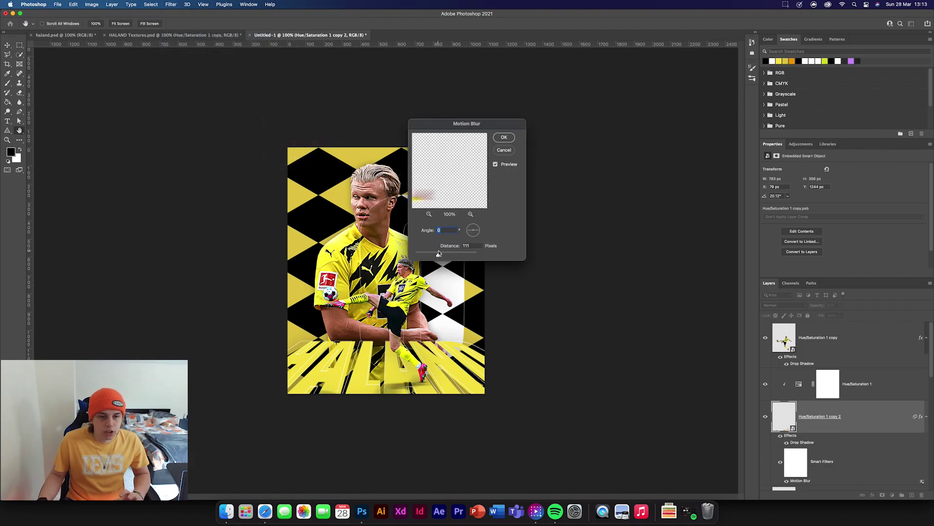
left_click_drag(438, 253, 430, 254)
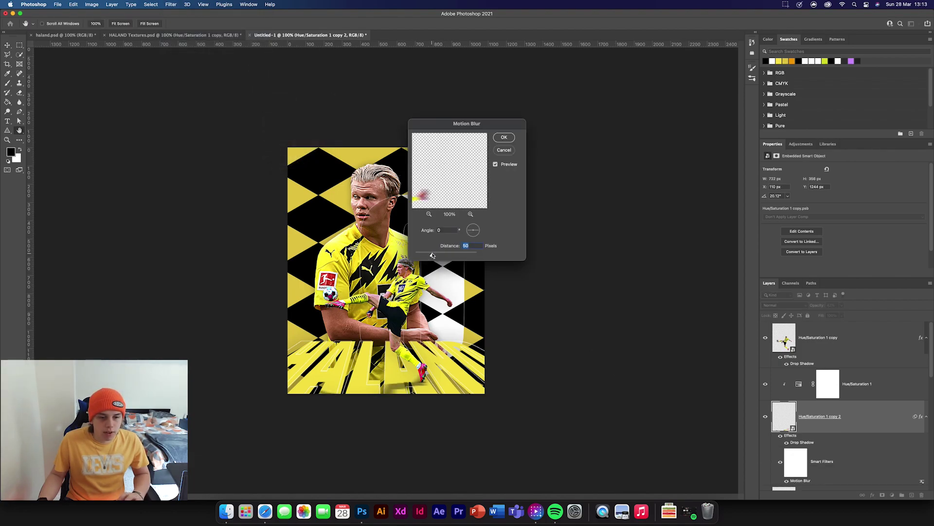
left_click(505, 150)
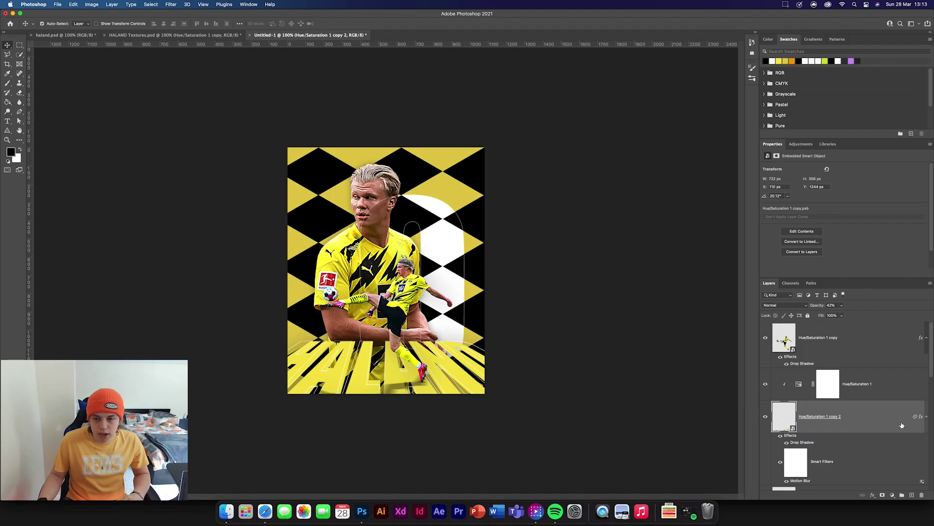
- Merge the flipped player copy with its clipped Hue/Saturation adjustment and shift the merged shadow slightly down beneath the standing boot
right_click(891, 389)
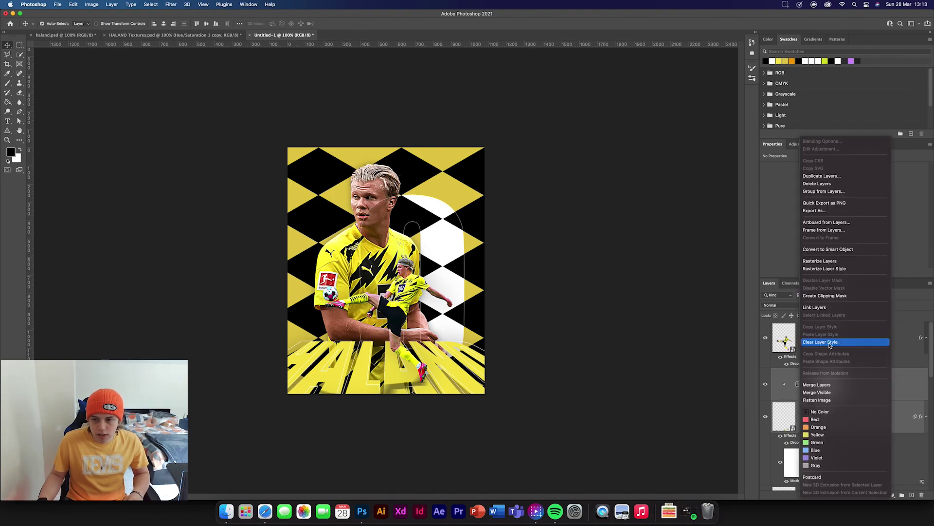
left_click(864, 384)
key("super+t")
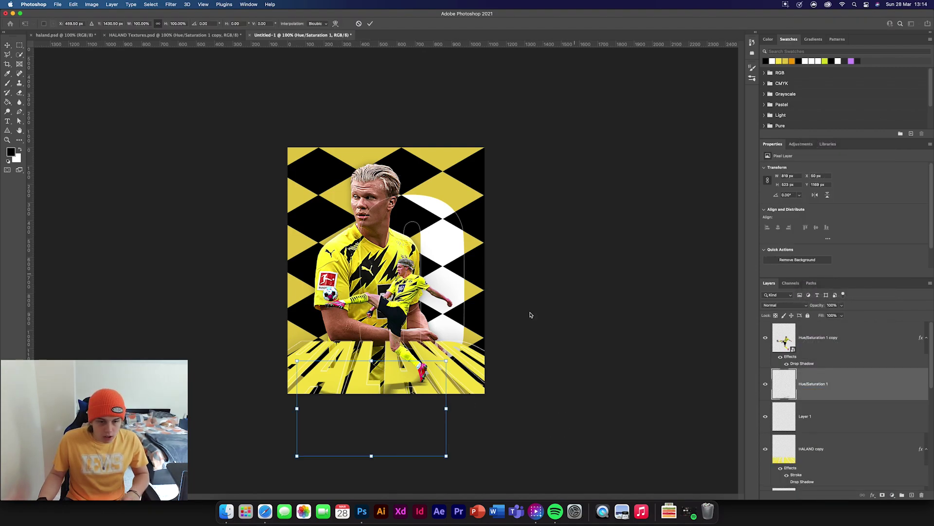
left_click_drag(427, 384, 427, 390)
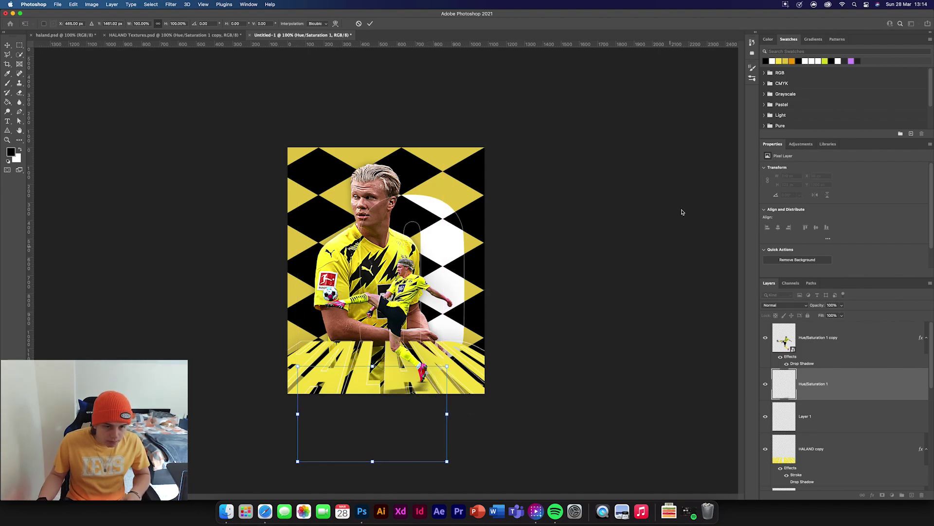
left_click(370, 23)
left_click(611, 298)
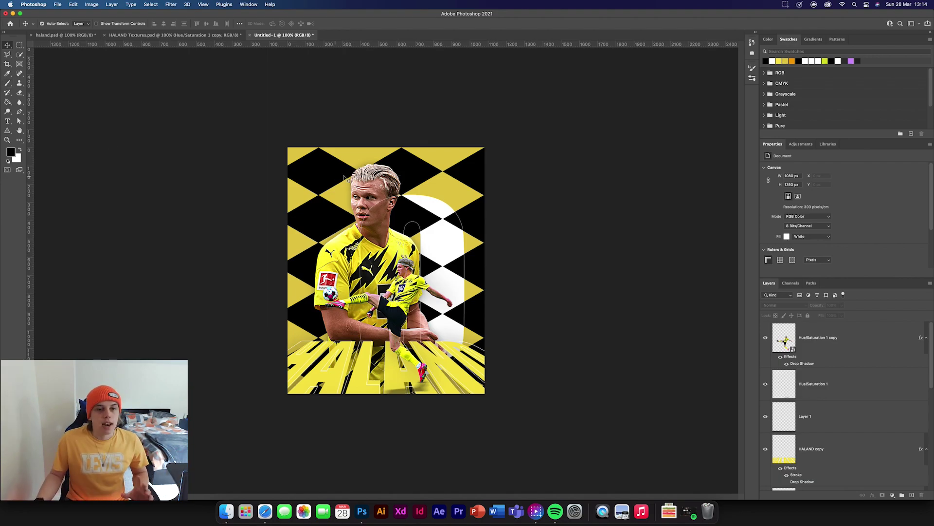
- In HALAND Textures.psd, hide the IMAGES group and show the Texture-01 layer of the TEXTURES group
left_click(174, 35)
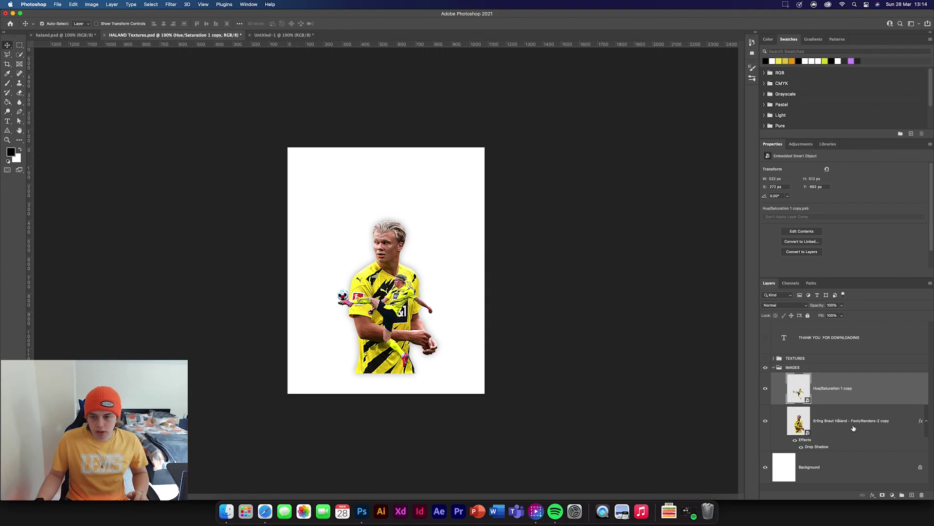
left_click(774, 367)
left_click(766, 358)
left_click(765, 367)
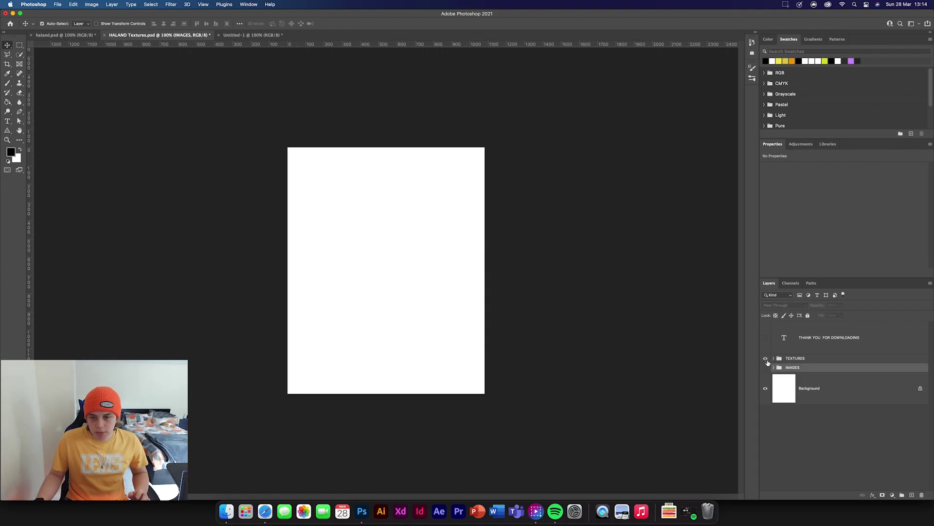
left_click(774, 359)
scroll(861, 397, "down", 3)
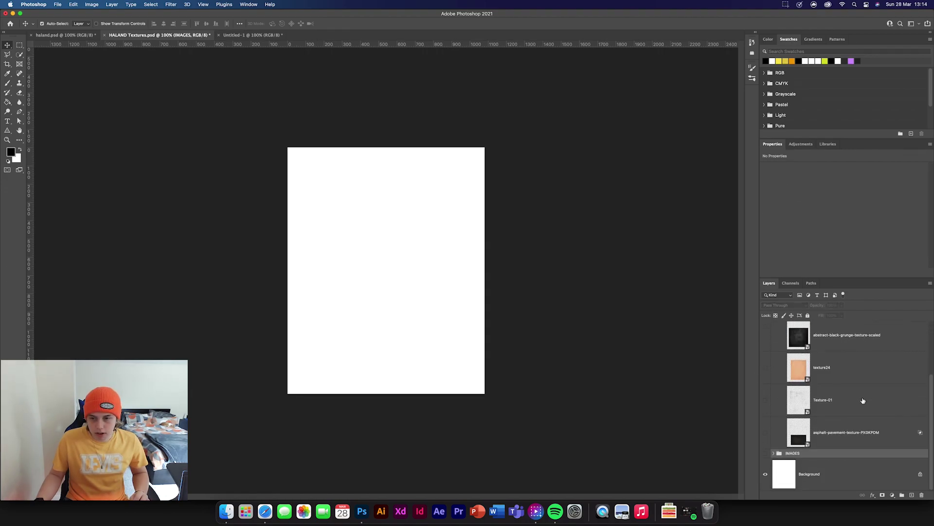
left_click(765, 400)
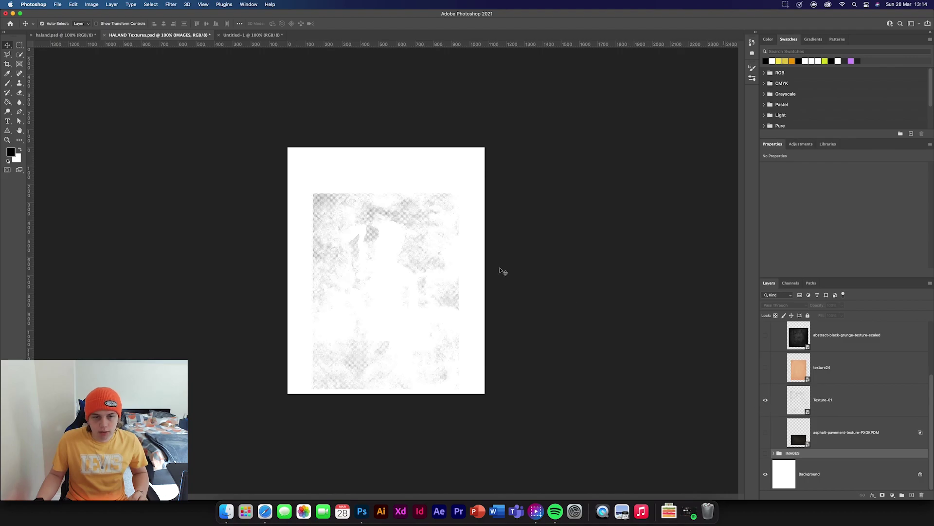
- Copy Texture-01 into the poster, scale it to about 1087 × 1450 px over the canvas, and place its layer directly beneath the large player cut-out
left_click_drag(440, 263, 399, 295)
left_click_drag(399, 197, 393, 220)
left_click_drag(483, 279, 485, 271)
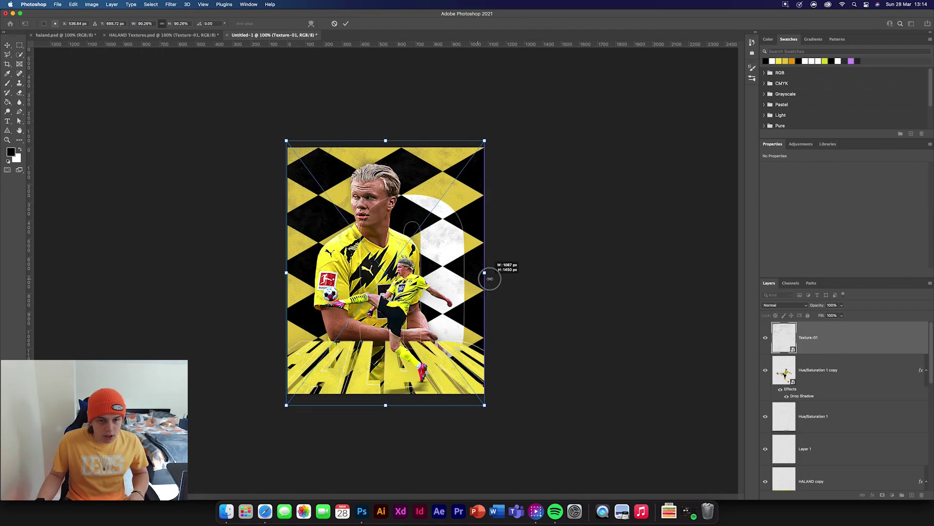
left_click(348, 23)
left_click_drag(857, 338, 857, 434)
left_click(663, 420)
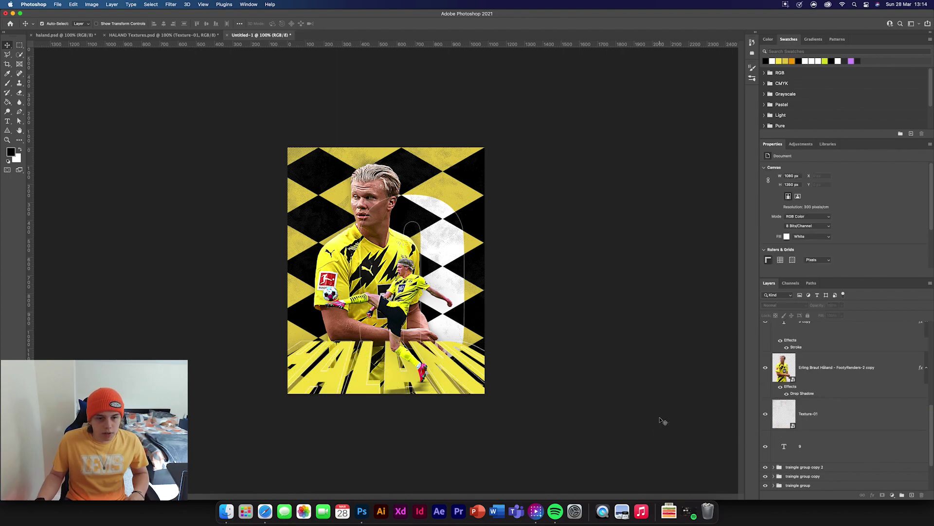
- Duplicate the Texture-01 layer, place the copy directly above the HALAND lettering layer and clip it to that layer
scroll(784, 399, "up", 4)
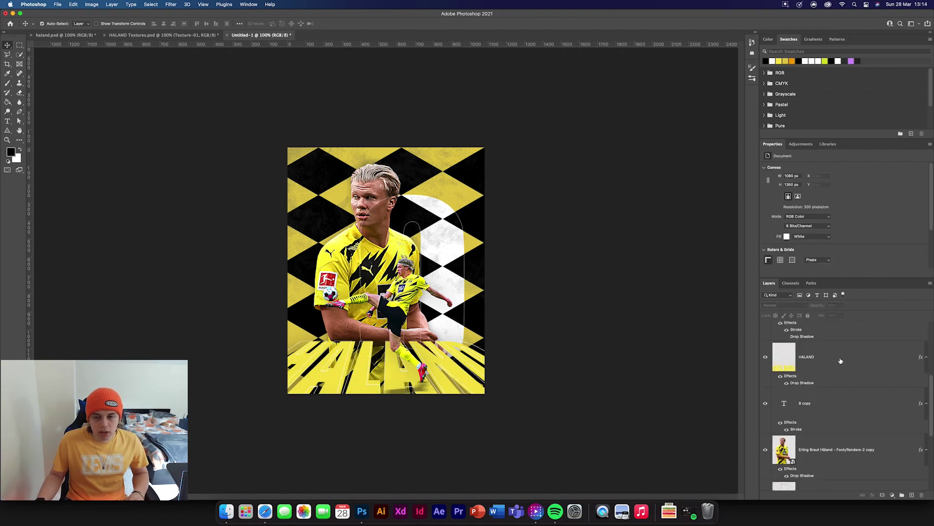
scroll(840, 360, "up", 1)
scroll(828, 430, "down", 2)
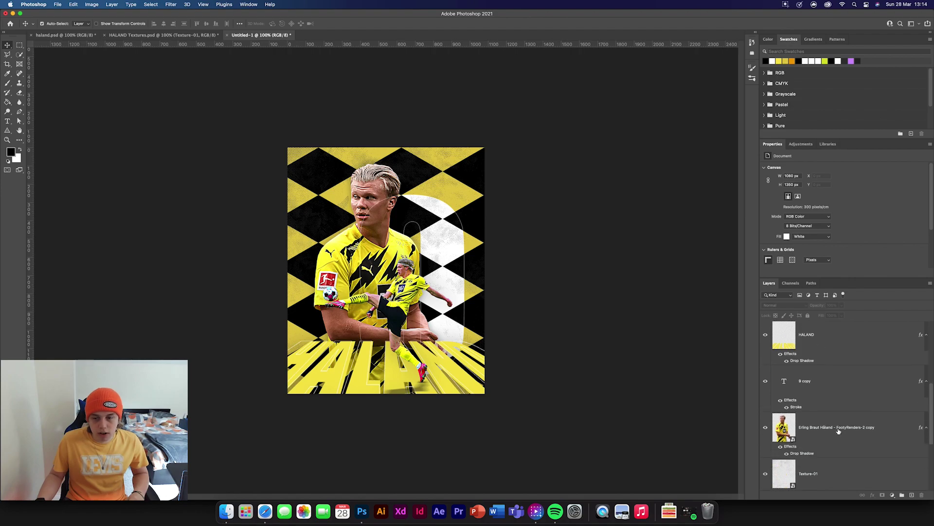
left_click(839, 475)
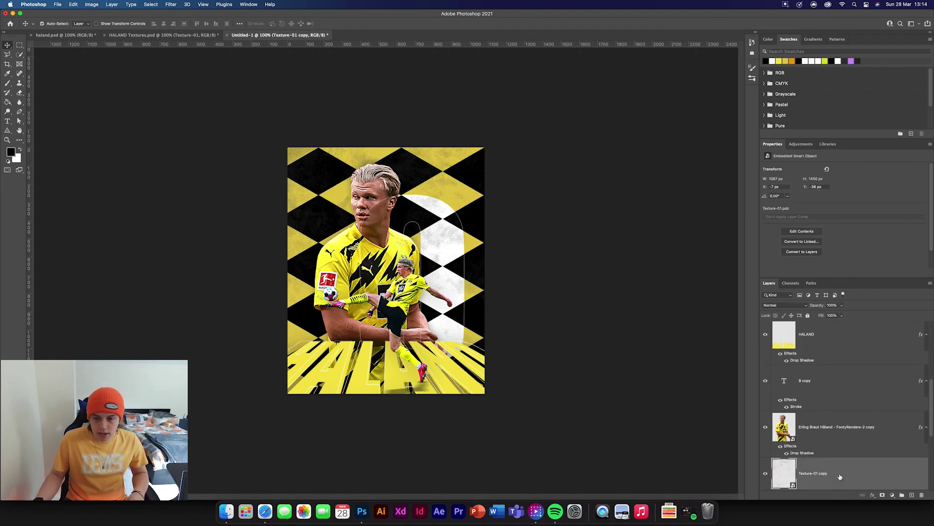
left_click_drag(839, 476, 836, 408)
left_click(831, 351, "alt")
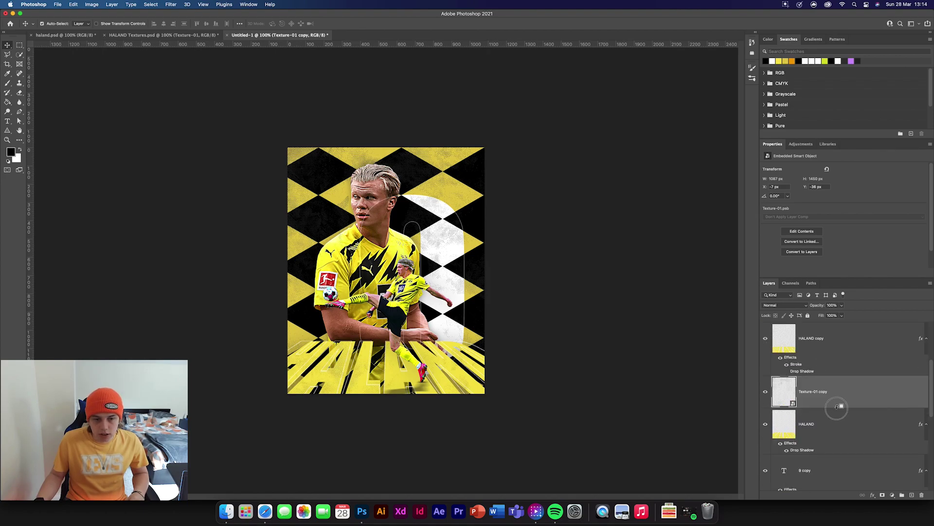
left_click(837, 406, "alt")
left_click(560, 400)
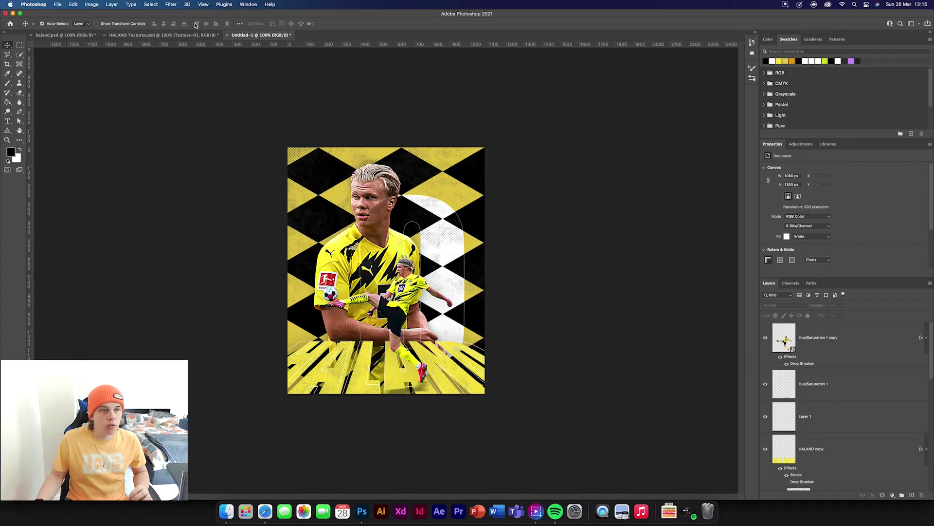
- Copy the asphalt-pavement-texture layer from HALAND Textures.psd into the poster above all other layers
key("ctrl+Tab")
left_click(858, 439)
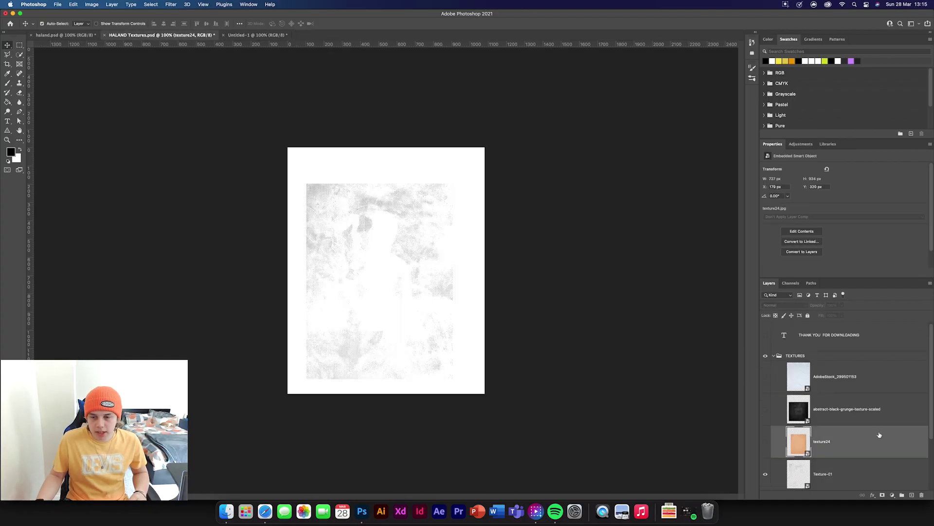
scroll(866, 440, "down", 3)
left_click(874, 442)
left_click_drag(886, 445, 414, 327)
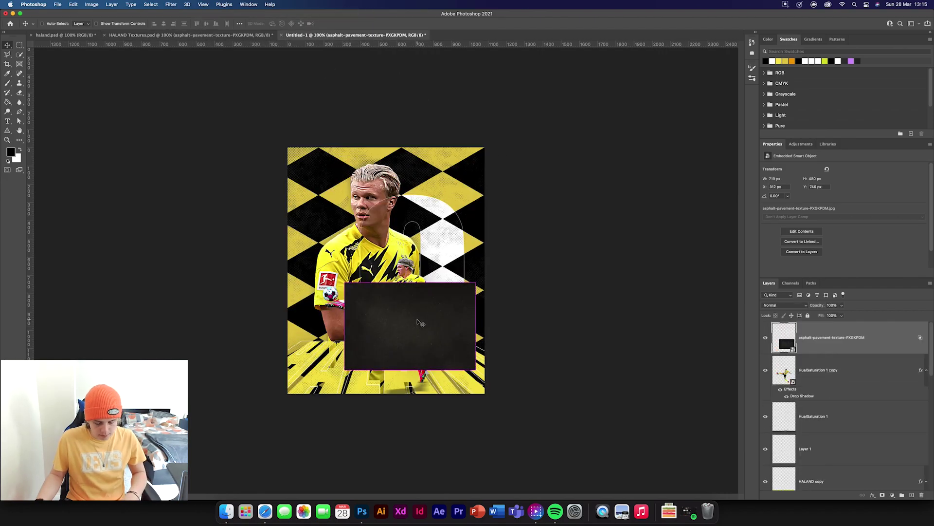
- Rotate the asphalt texture to -90° and scale it to about 1140 × 1706 px so it covers the whole poster
key("super+t")
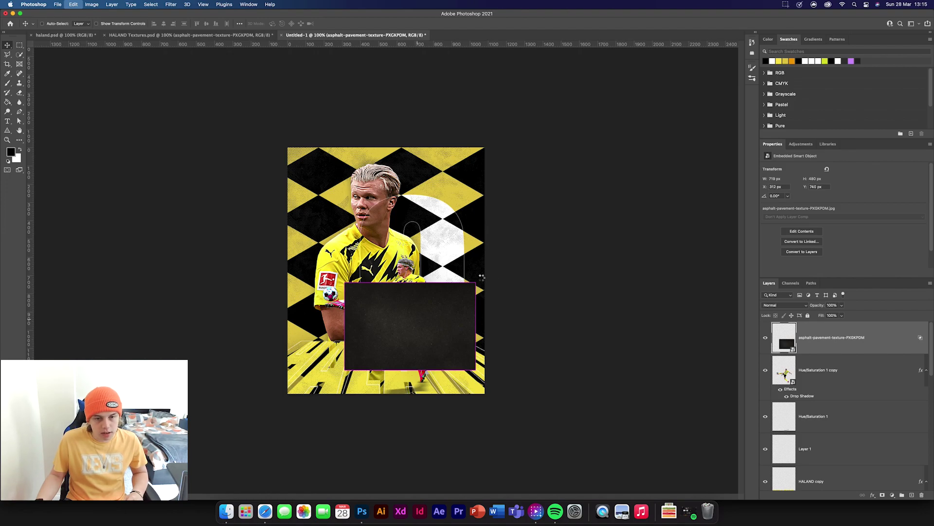
left_click_drag(482, 277, 349, 217)
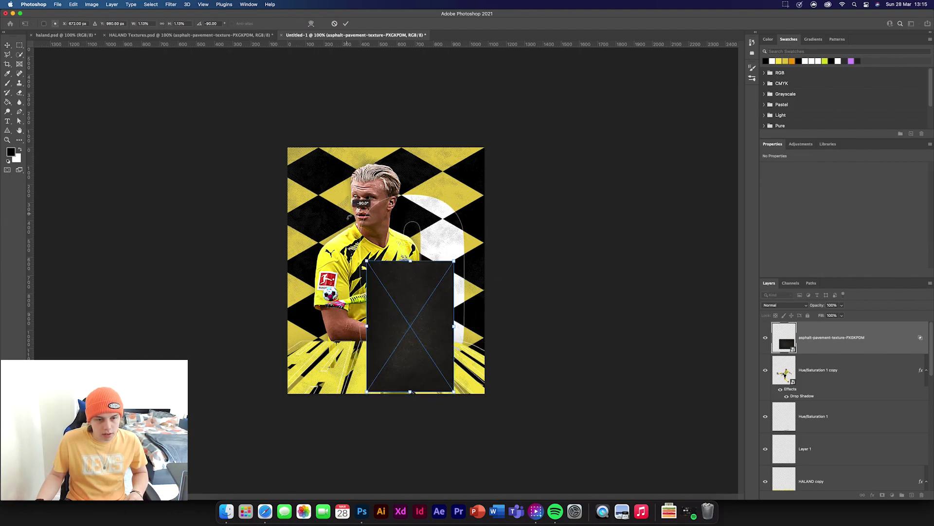
left_click_drag(454, 327, 354, 278)
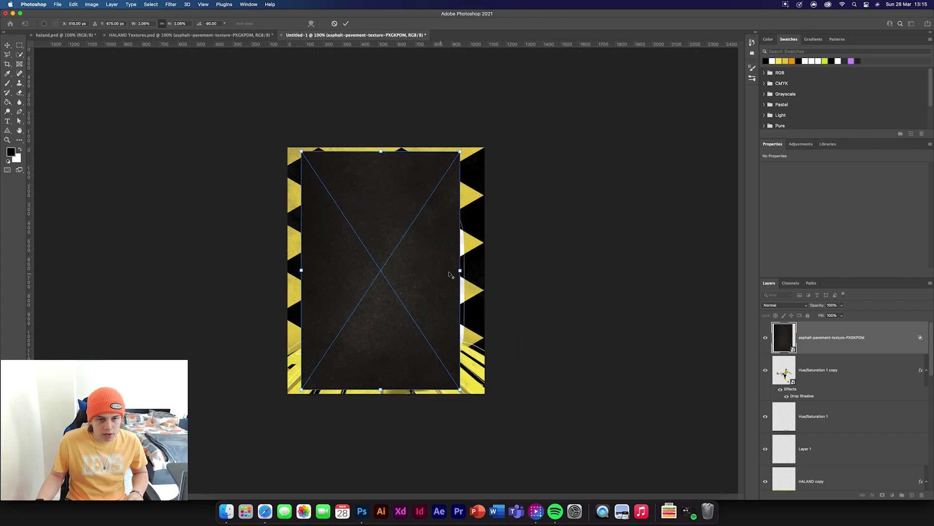
left_click_drag(459, 270, 481, 267)
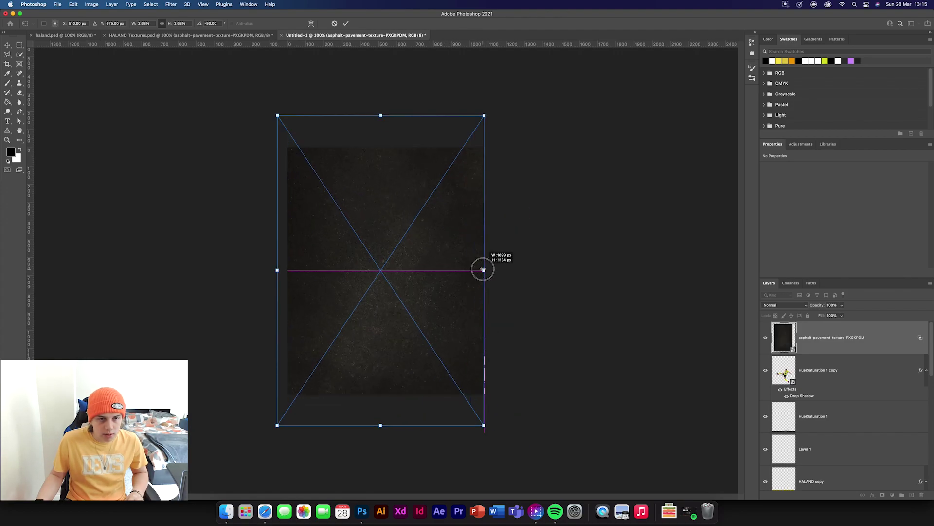
left_click(347, 23)
- Set the asphalt texture's blend mode to Subtract and lower its opacity to about 33%
left_click(785, 305)
left_click(778, 462)
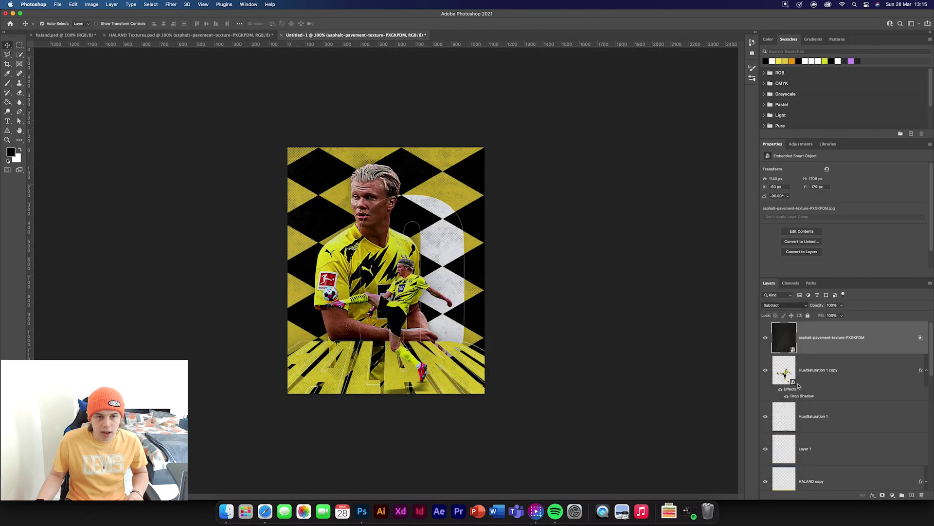
key("Down")
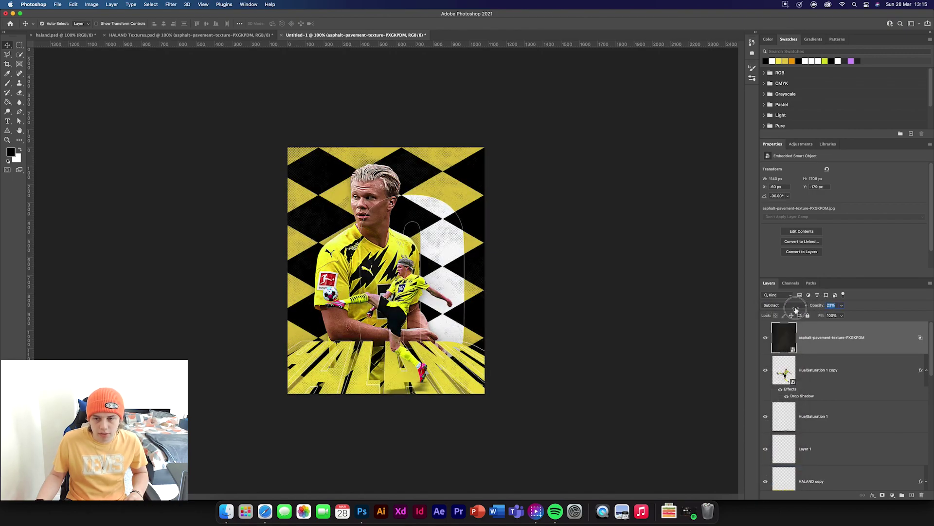
left_click(446, 339)
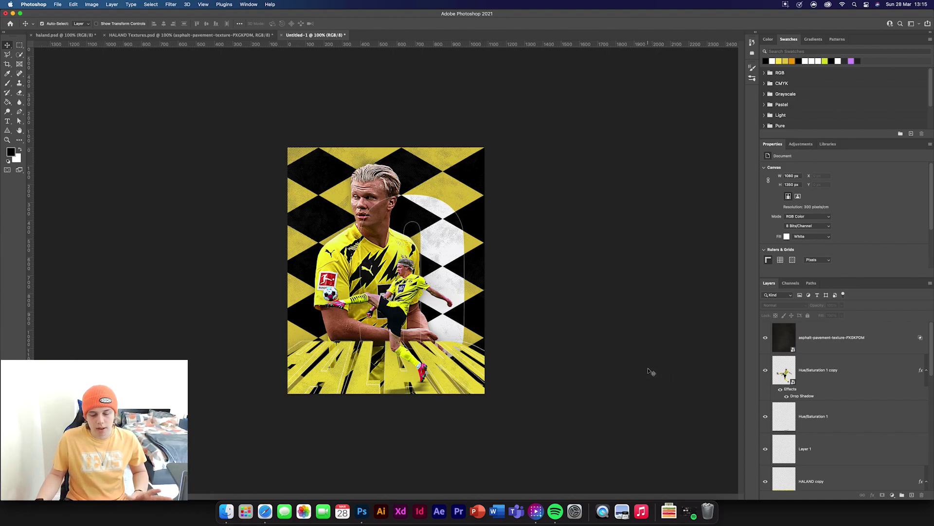
left_click(246, 35)
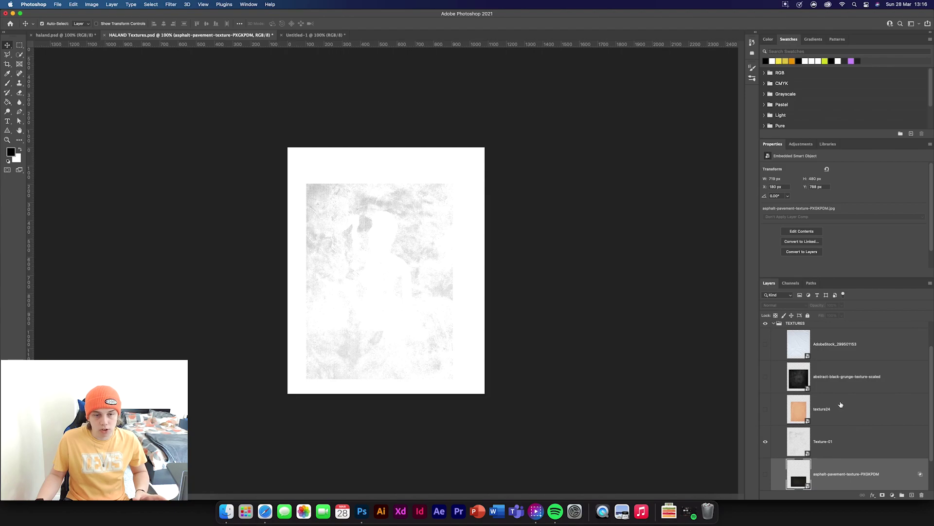
left_click(315, 35)
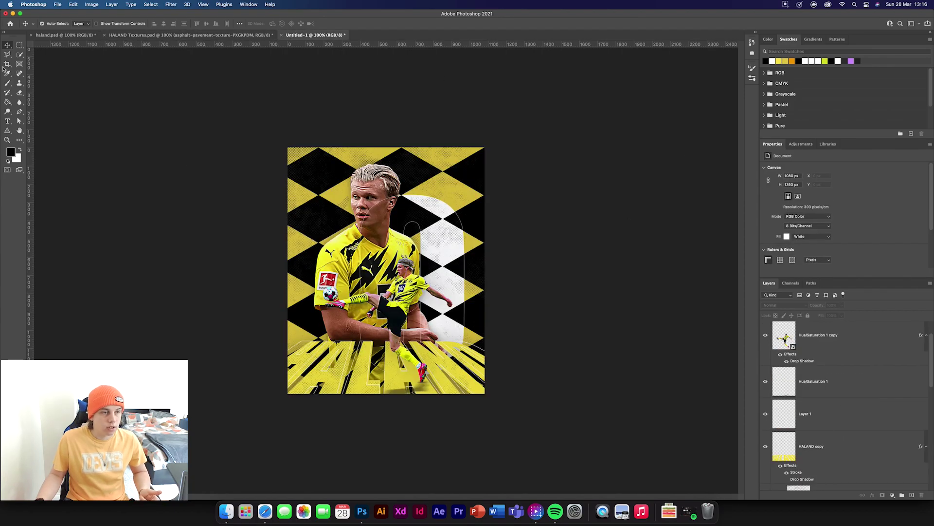
- Add a text layer reading "Haland" in Impact near the poster's upper-left corner
left_click(7, 122)
left_click(323, 179)
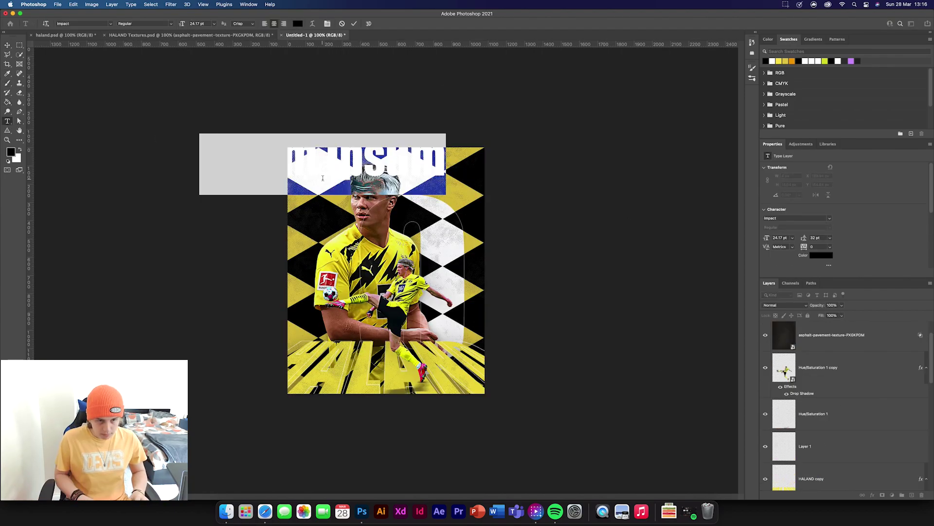
type("HALAND")
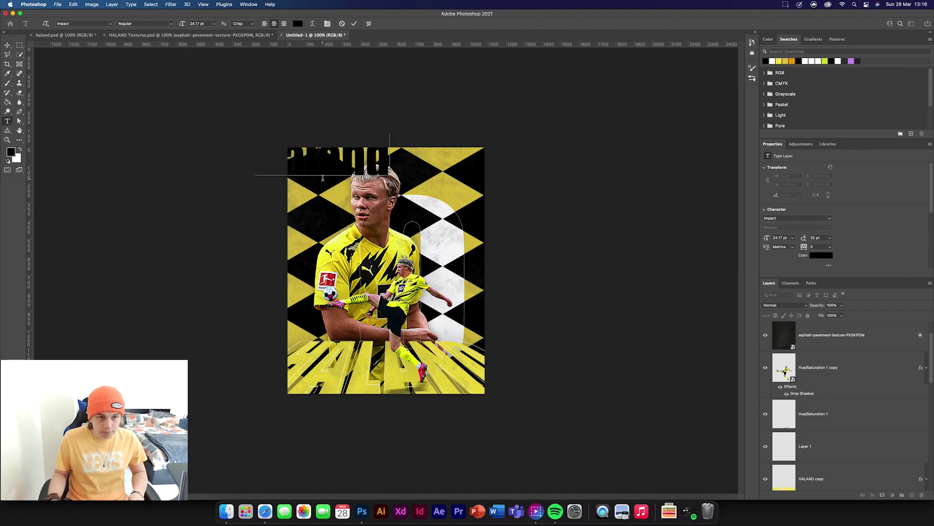
left_click(7, 46)
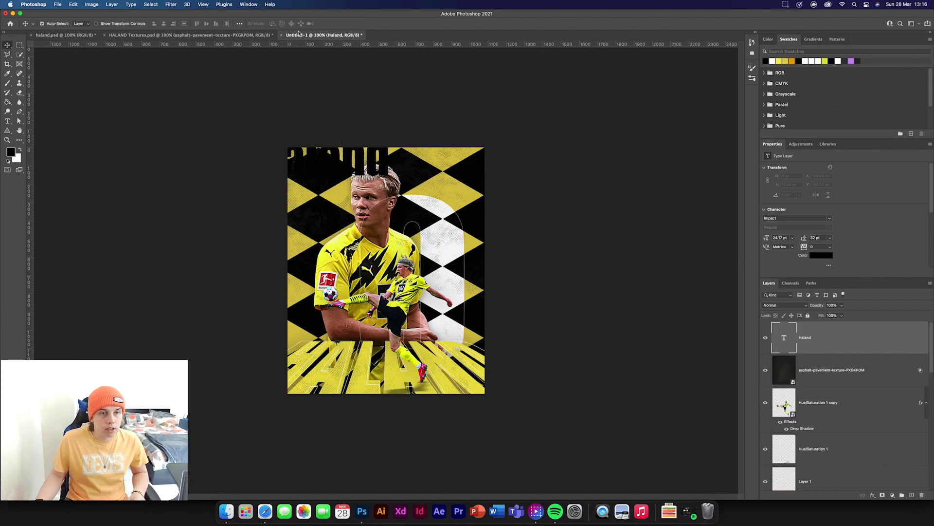
- Colour the Haland text white and reposition it fully inside the upper part of the poster
left_click(820, 255)
left_click_drag(590, 194, 513, 108)
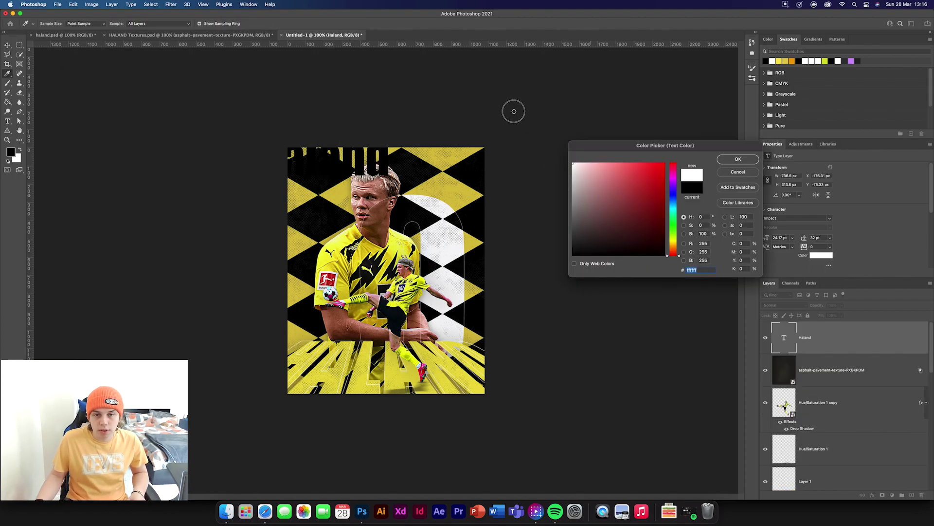
left_click(738, 160)
key("super+t")
left_click_drag(381, 161, 423, 183)
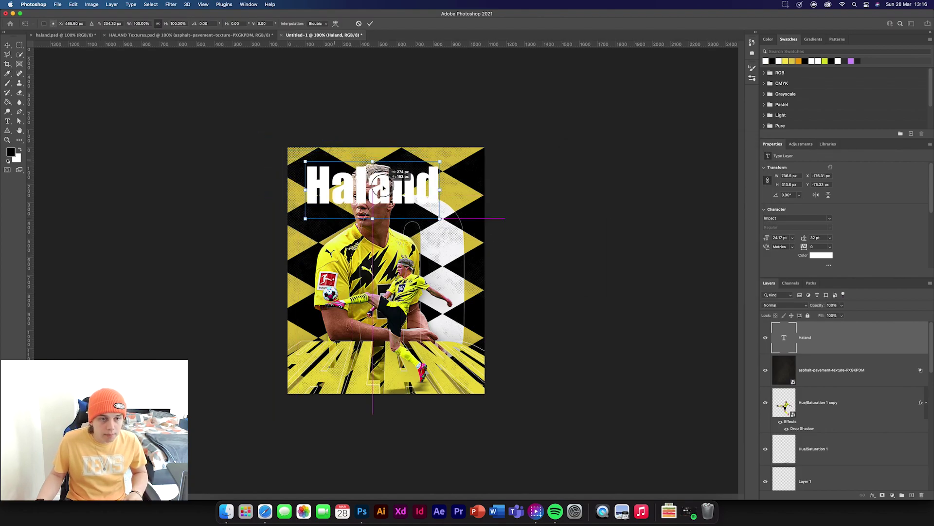
key("Return")
- Retype the white text in capitals as HALAND
double_click(423, 183)
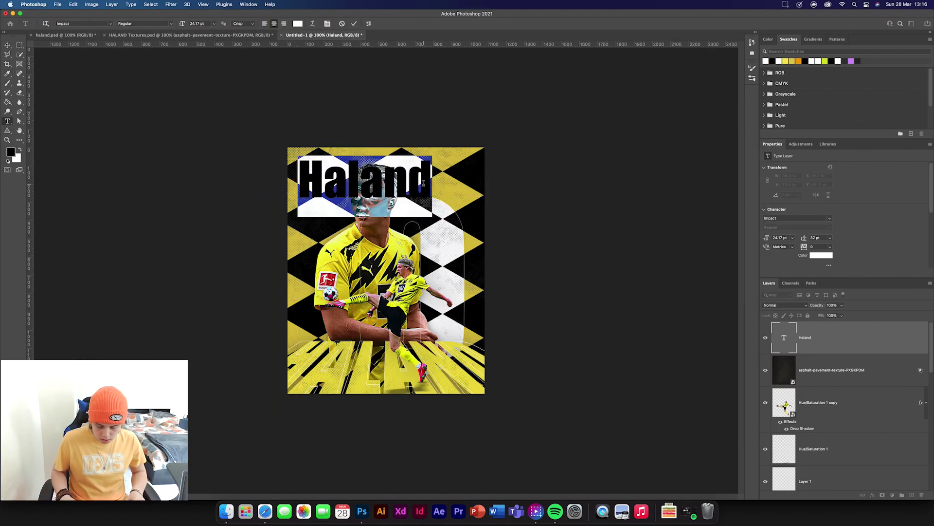
key("BackSpace")
type("HALAND")
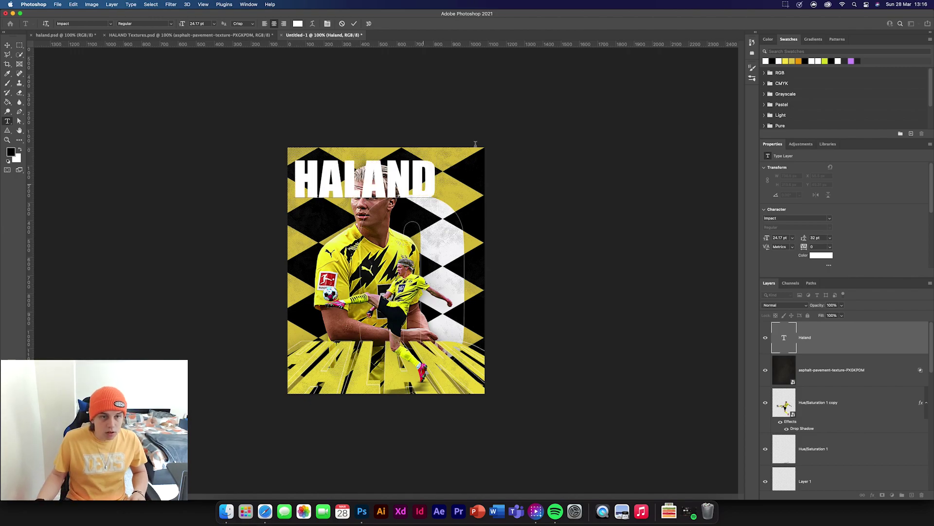
left_click(354, 24)
key("v")
- Draw a black rectangle about 802 × 240 px around the HALAND text and move its layer beneath the text layer
right_click(8, 130)
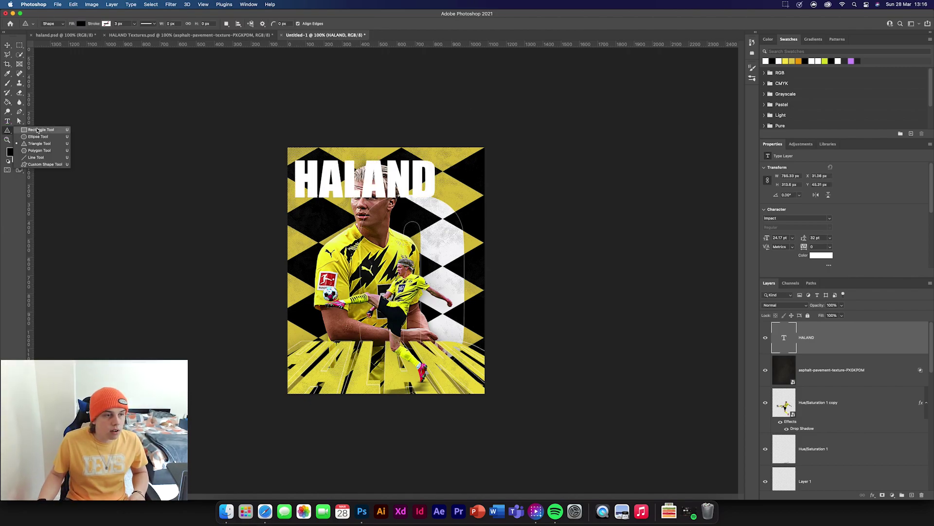
left_click(39, 131)
left_click_drag(292, 159, 438, 201)
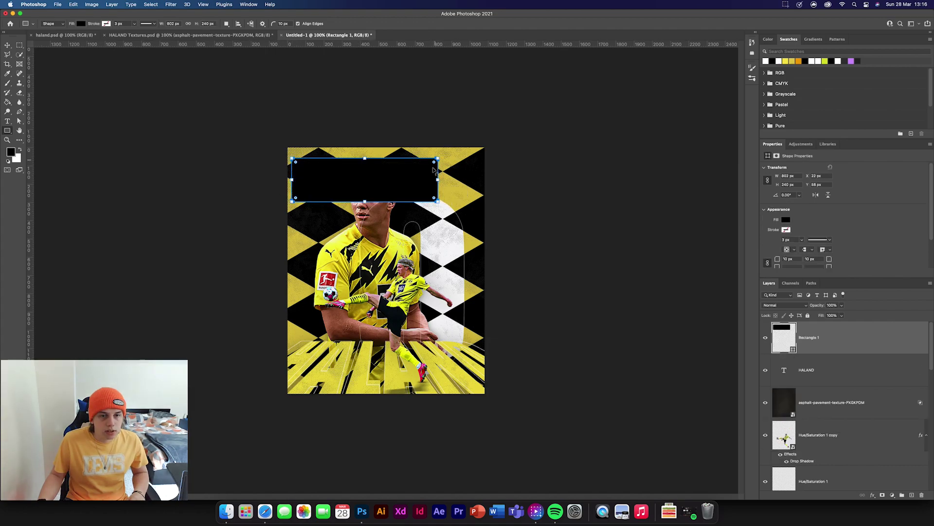
left_click_drag(822, 340, 827, 387)
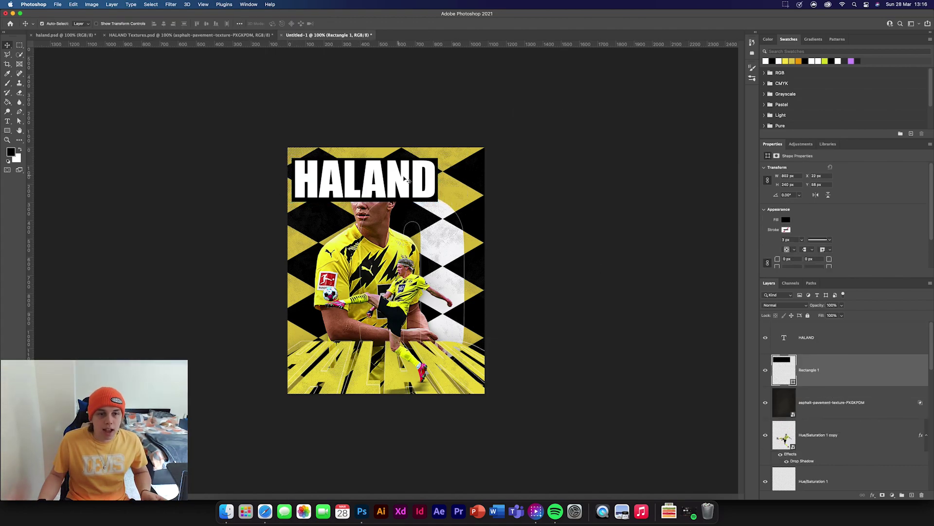
- Replace the text over the black rectangle with DORTMUND and scale it down to fit inside the rectangle
key("t")
double_click(403, 175)
type("D")
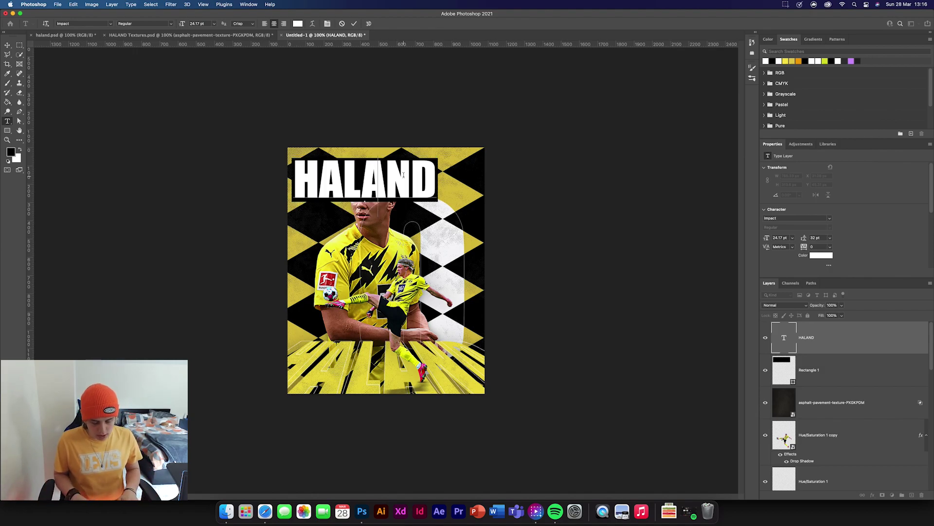
type("ORTMUND")
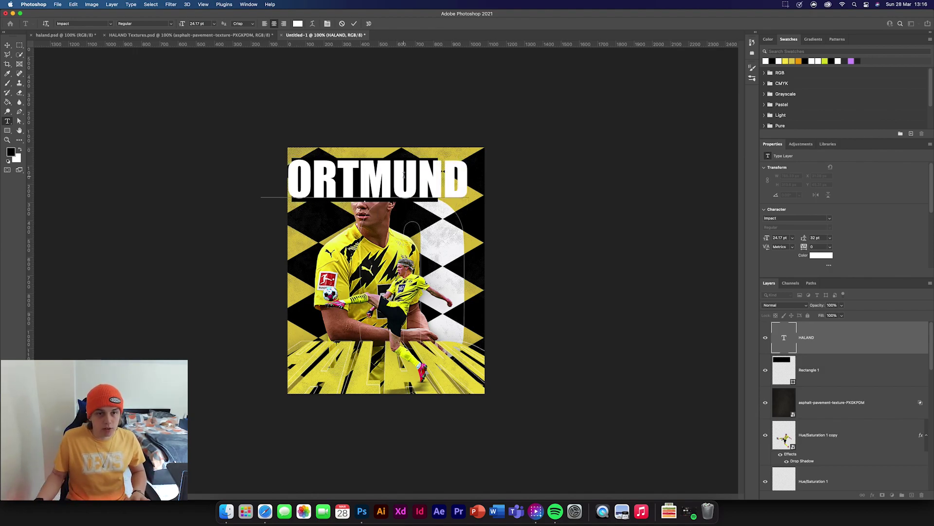
left_click(8, 45)
key("super+t")
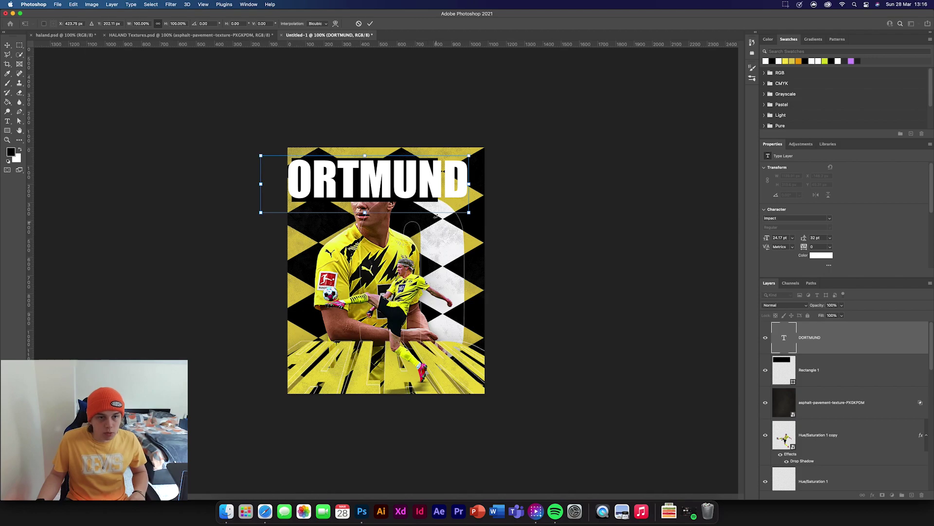
mouse_move(368, 153)
left_mouse_down()
mouse_move(392, 155)
mouse_move(372, 175)
mouse_move(365, 167)
left_mouse_up()
key("Return")
- Resize the black rectangle to about 706 × 179 px so it closely frames the DORTMUND text
key("alt+bracketleft")
key("super+t")
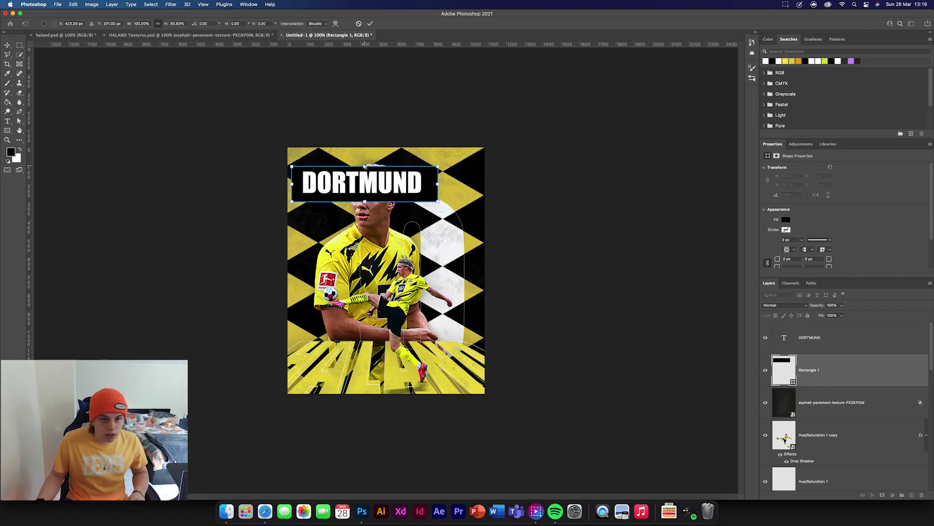
left_click_drag(440, 184, 427, 184)
left_click_drag(295, 189, 301, 188)
left_click_drag(361, 201, 362, 197)
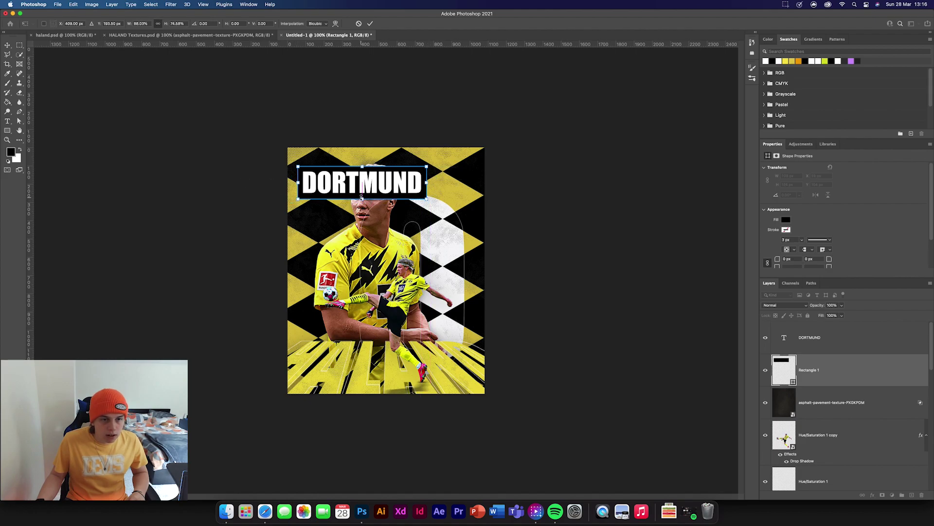
left_click(370, 24)
- Convert the DORTMUND text and its black rectangle together into one smart object
key("alt+shift+]")
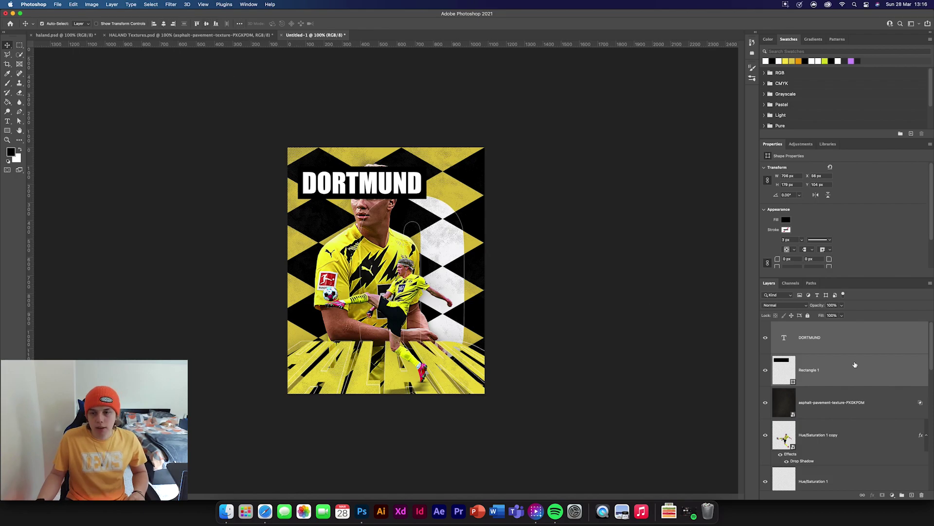
right_click(834, 335)
left_click(861, 212)
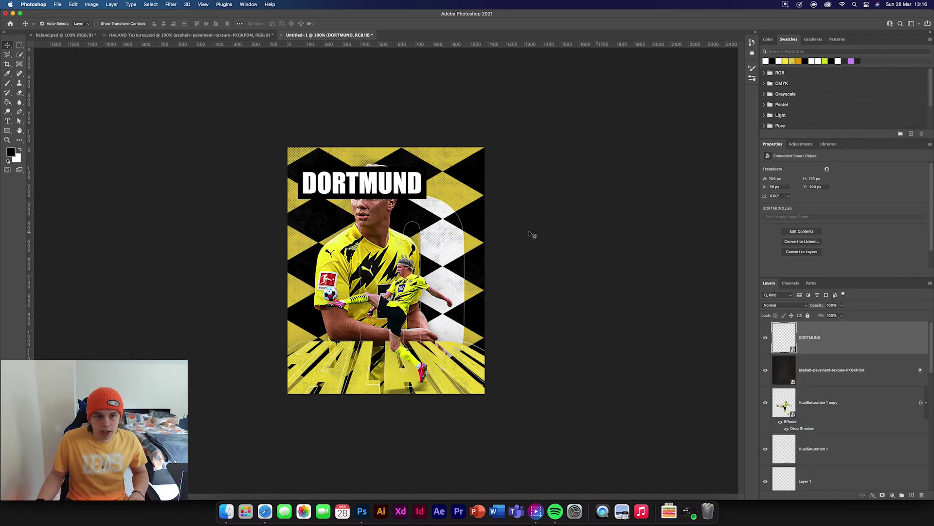
- Rotate the DORTMUND label 90°, shrink it to about 109 × 431 px beside the player's head, and move its layer beneath Texture-01 behind the player
key("cmd+t")
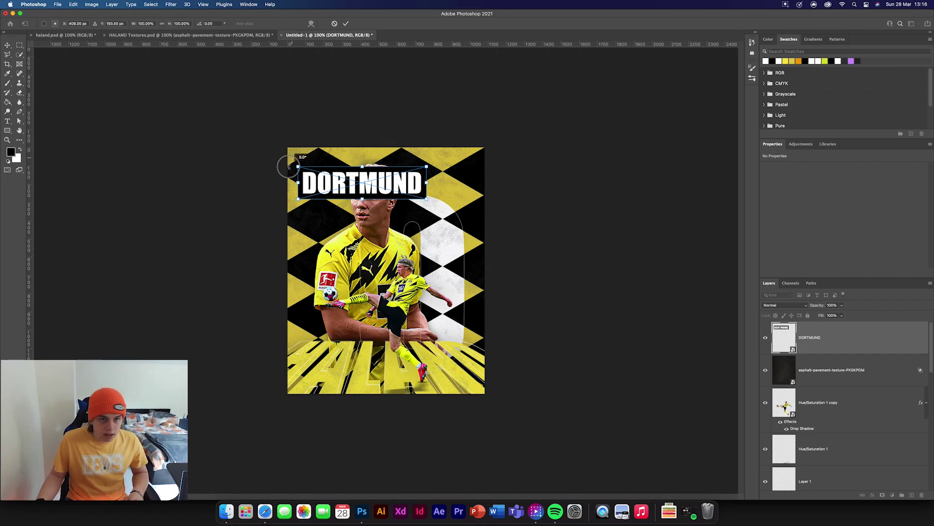
left_click_drag(288, 166, 388, 137)
left_click_drag(373, 184, 324, 187)
key("Return")
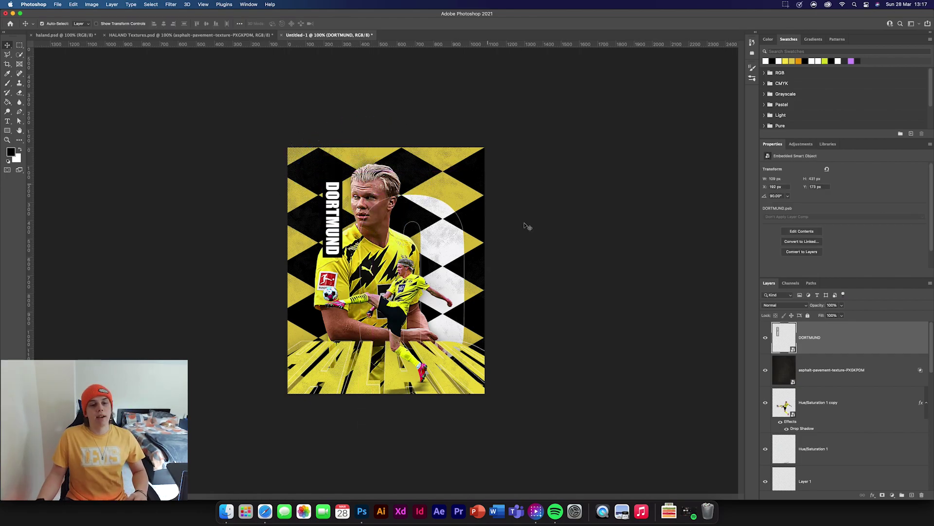
left_click_drag(855, 346, 821, 389)
left_click(607, 406)
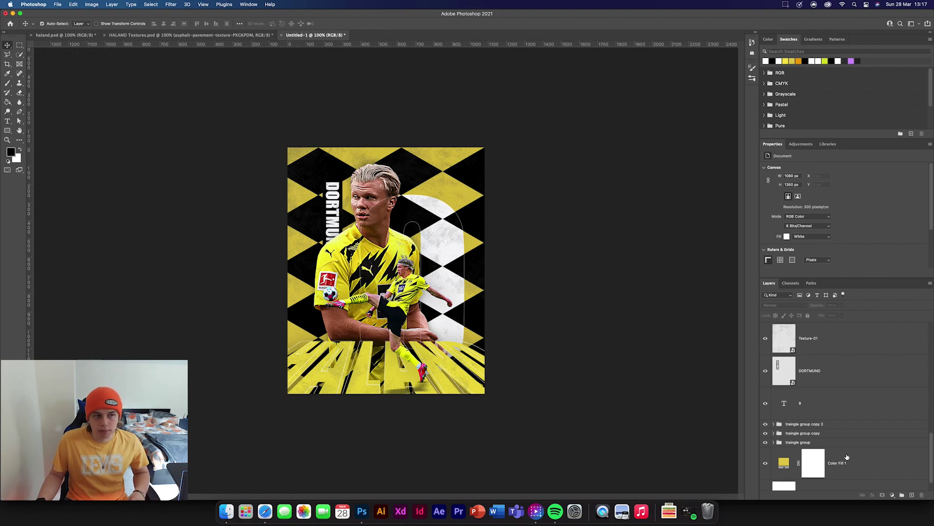
- Add a white Impact text layer reading GAME DAY near the poster's upper-left corner
left_click(8, 121)
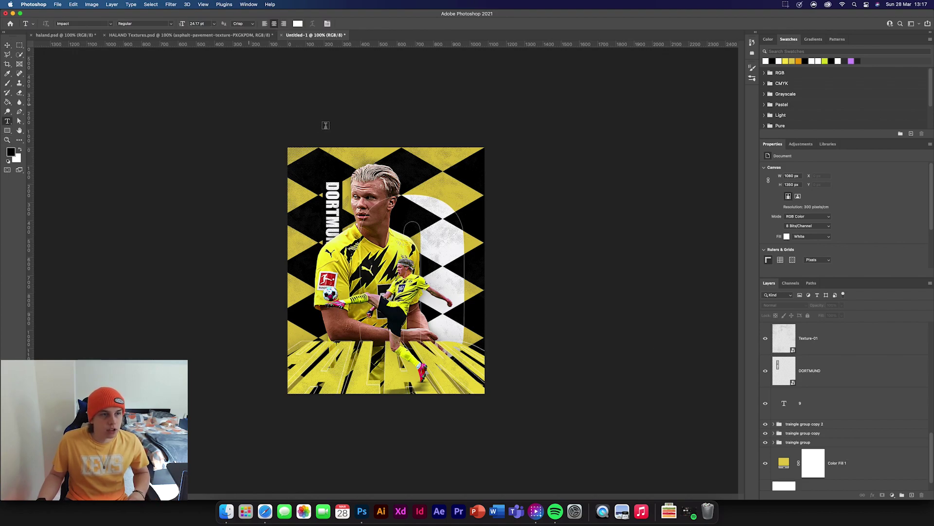
left_click(305, 164)
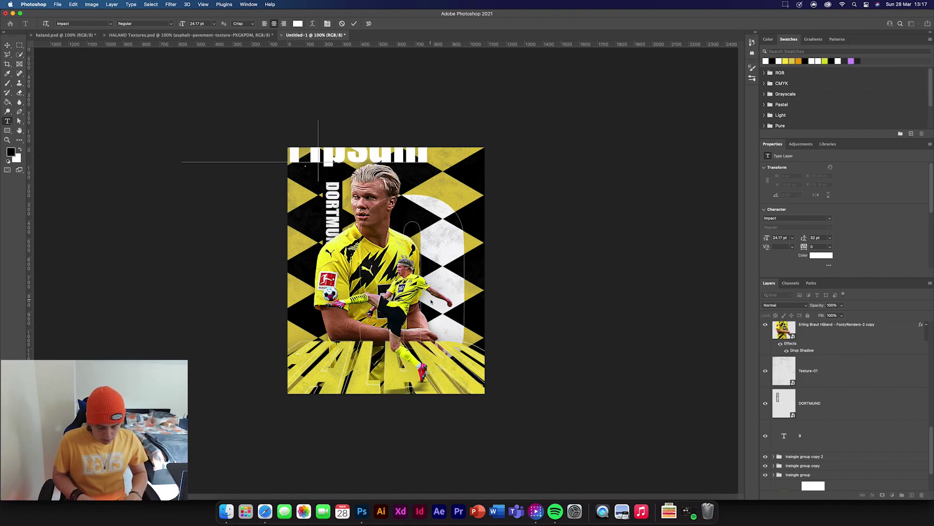
type("HAAMEDAY")
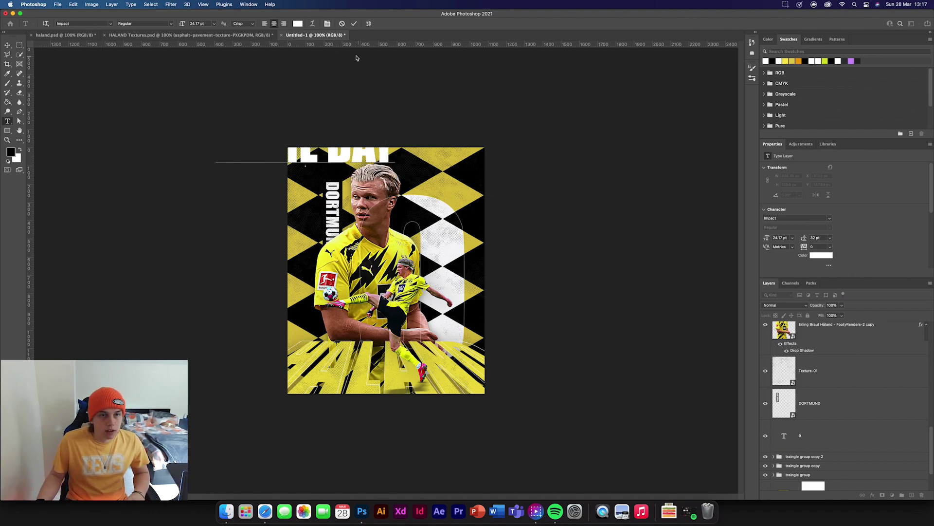
left_click(354, 23)
left_click(7, 44)
- Scale the GAME DAY text to about 16%, rotate it 90° and place it at the upper end of the poster's left edge
key("ctrl+t")
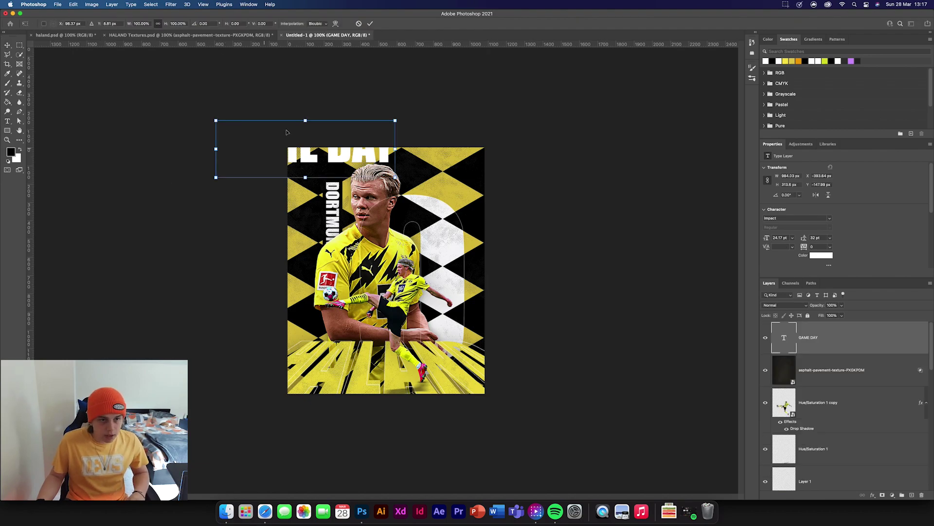
left_click_drag(308, 120, 306, 171)
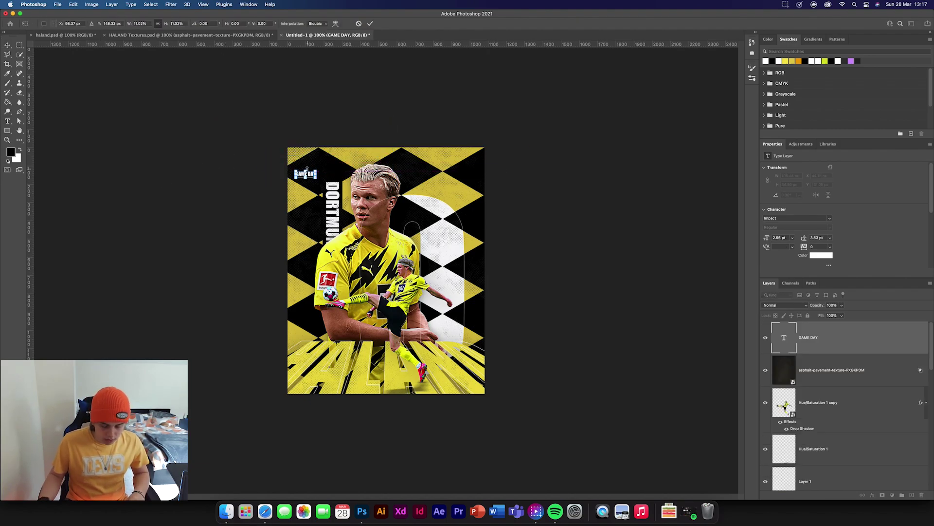
key("super+plus")
key("super+plus")
left_click_drag(160, 121, 435, 299)
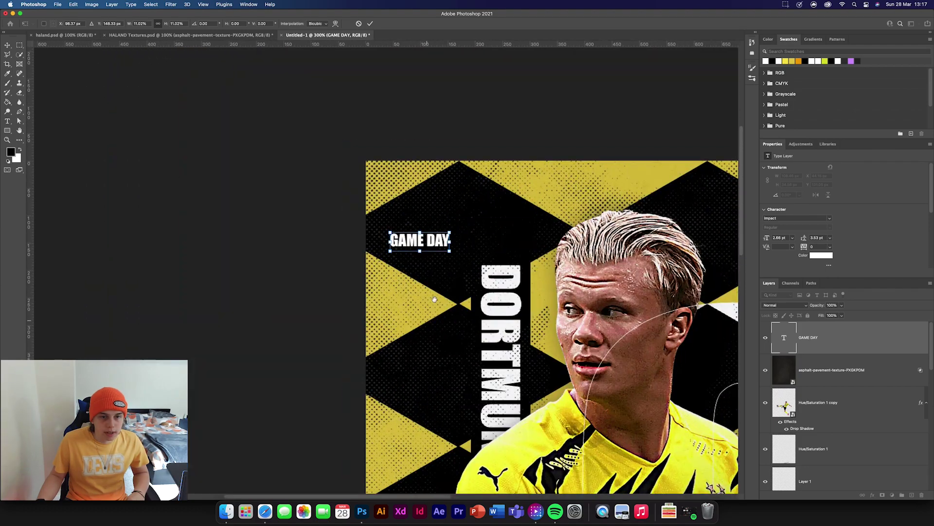
left_click_drag(462, 223, 446, 340)
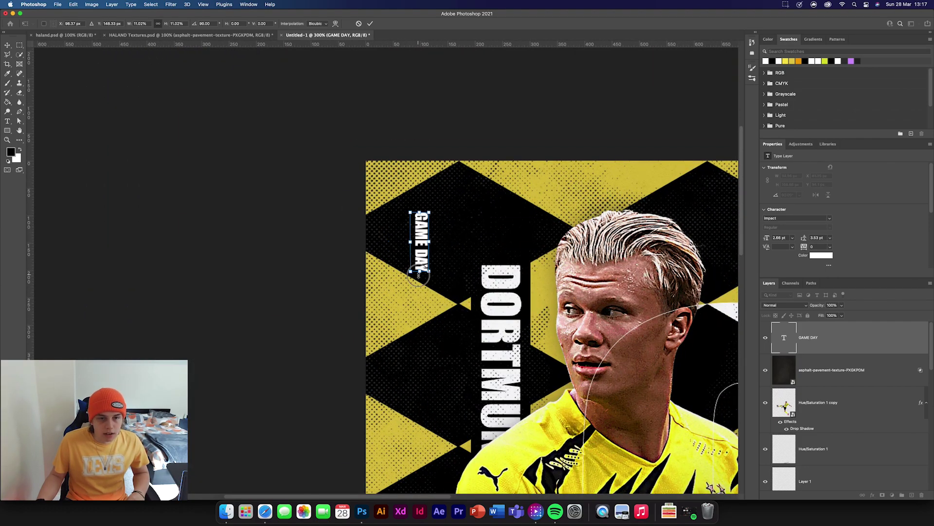
left_click_drag(427, 275, 403, 184)
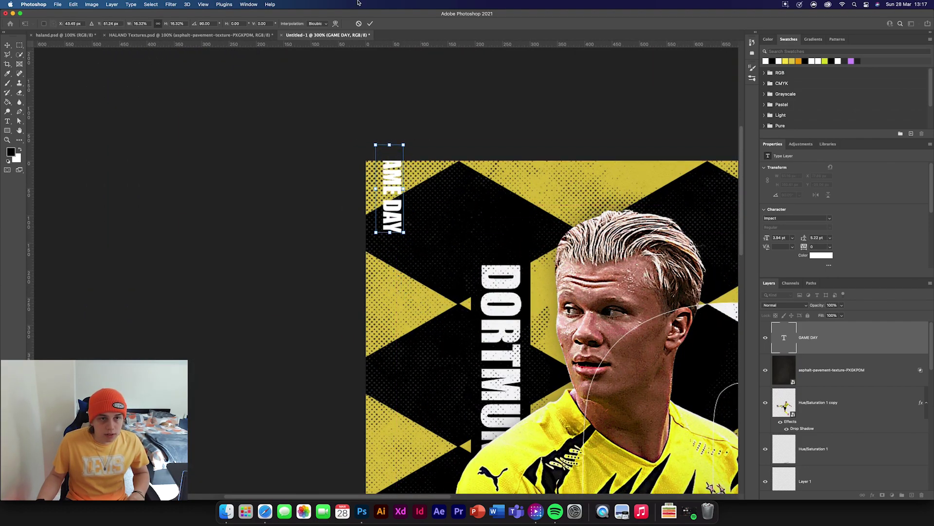
left_click(370, 23)
- Duplicate GAME DAY seven times down the poster's left edge to form an evenly spaced vertical column
left_click_drag(406, 221, 405, 318)
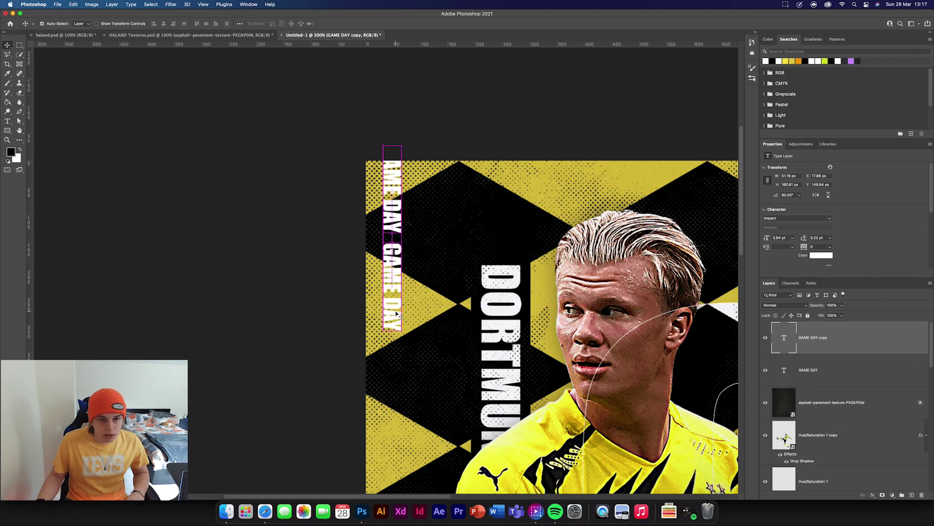
left_click_drag(408, 384, 431, 228)
left_click_drag(418, 146, 449, 129)
left_click_drag(422, 85, 430, 265)
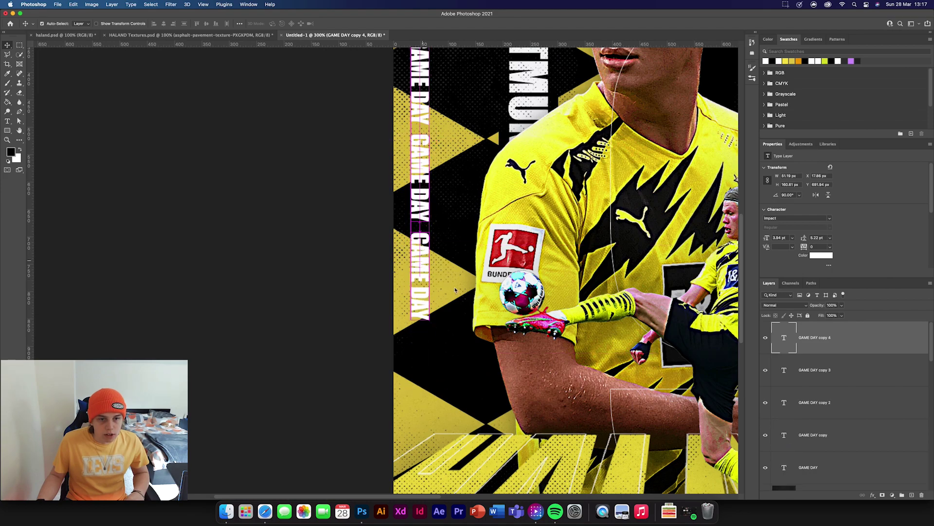
left_click_drag(478, 318, 477, 168)
left_click_drag(423, 119, 428, 321)
mouse_move(446, 320)
left_mouse_down()
mouse_move(450, 220)
mouse_move(427, 268)
mouse_move(429, 323)
left_mouse_up()
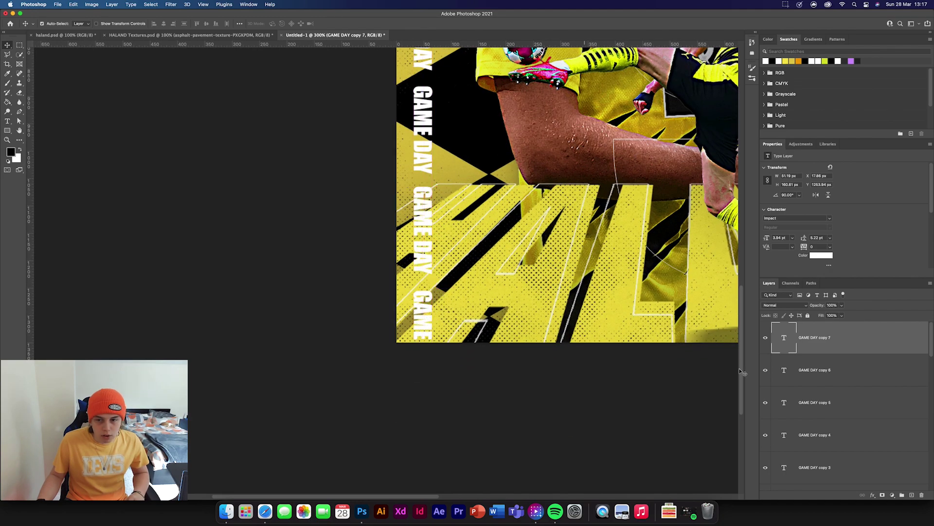
- Group all the GAME DAY text layers under the name gameday and set the group's blend mode to Overlay
scroll(862, 463, "down", 2)
left_click(858, 452, "shift")
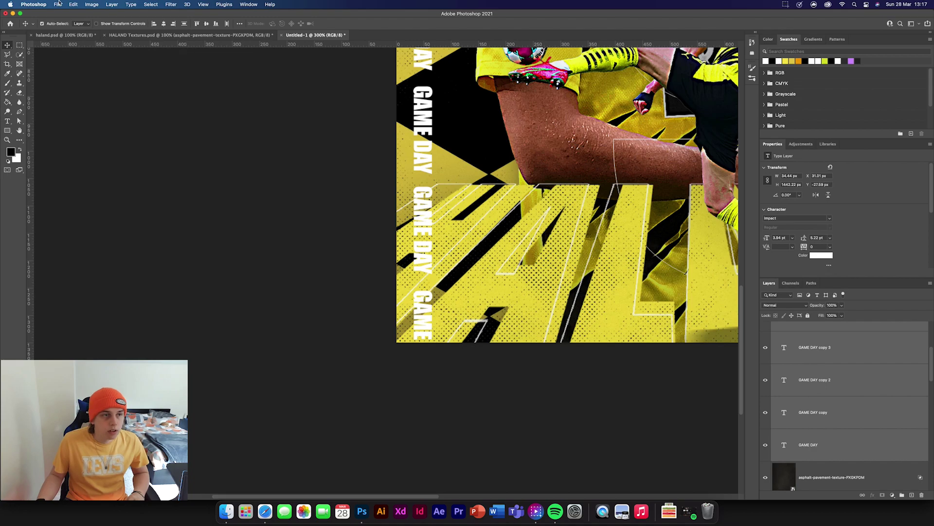
key("Down")
key("Down")
key("super+minus")
key("super+minus")
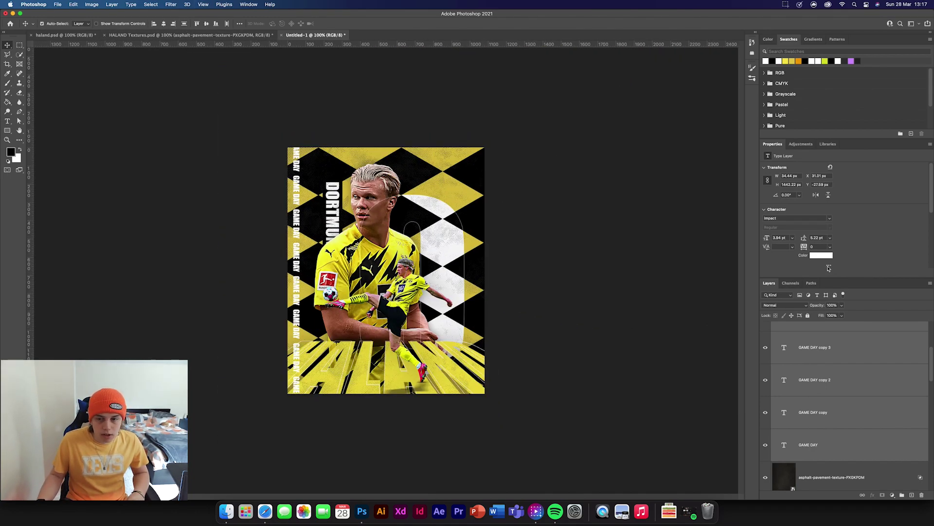
key("super+g")
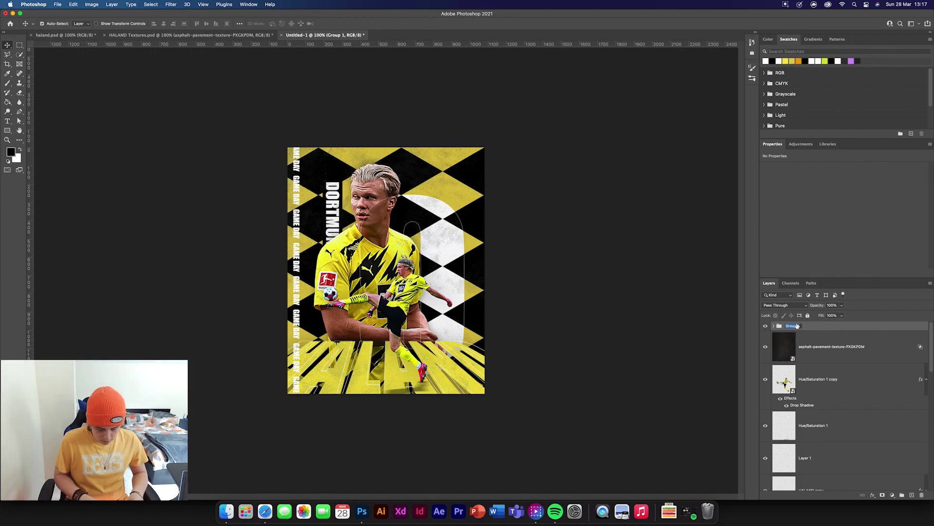
type("gameday")
key("Return")
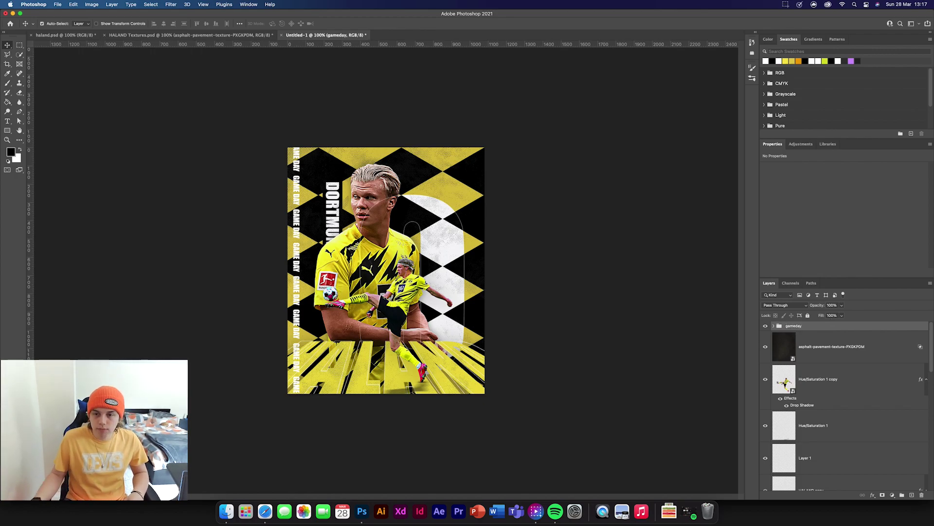
left_click(791, 307)
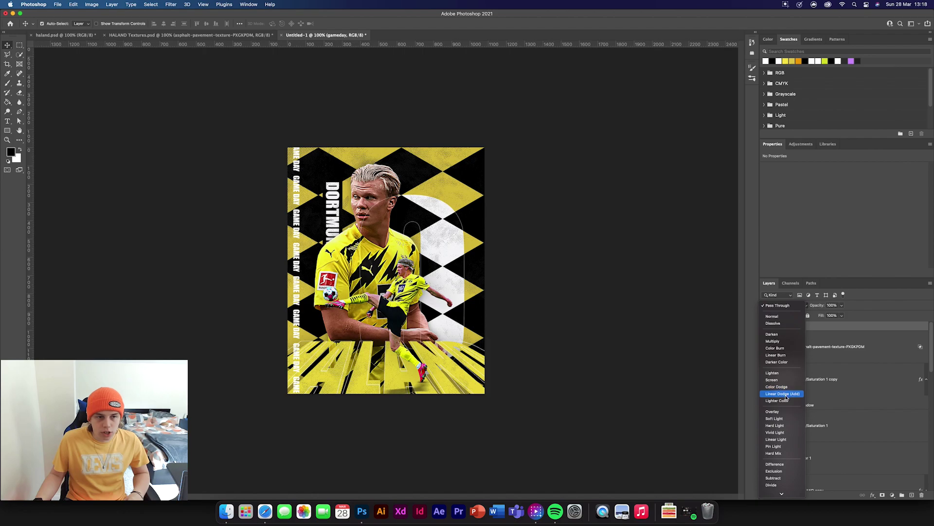
left_click(783, 413)
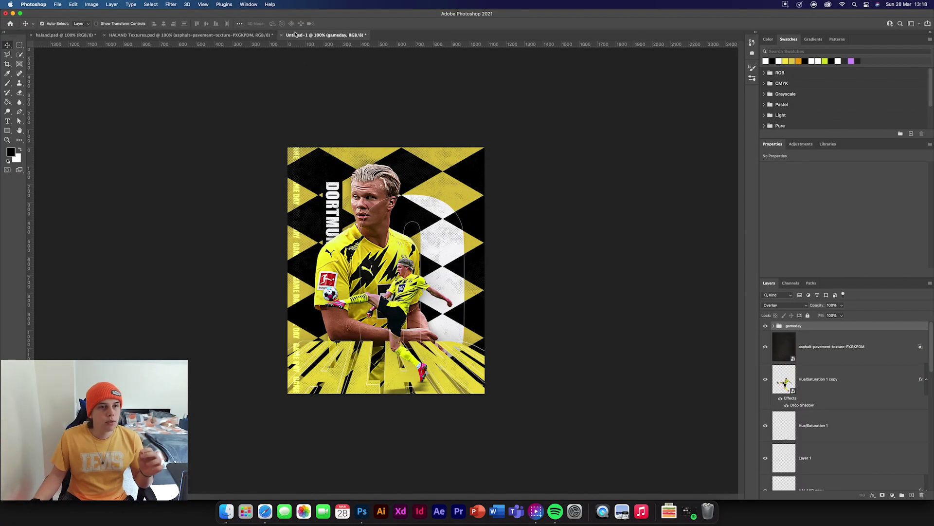
- Copy the texture24 layer from the HALAND Textures document into the poster and enlarge it to cover the whole canvas
left_click(248, 35)
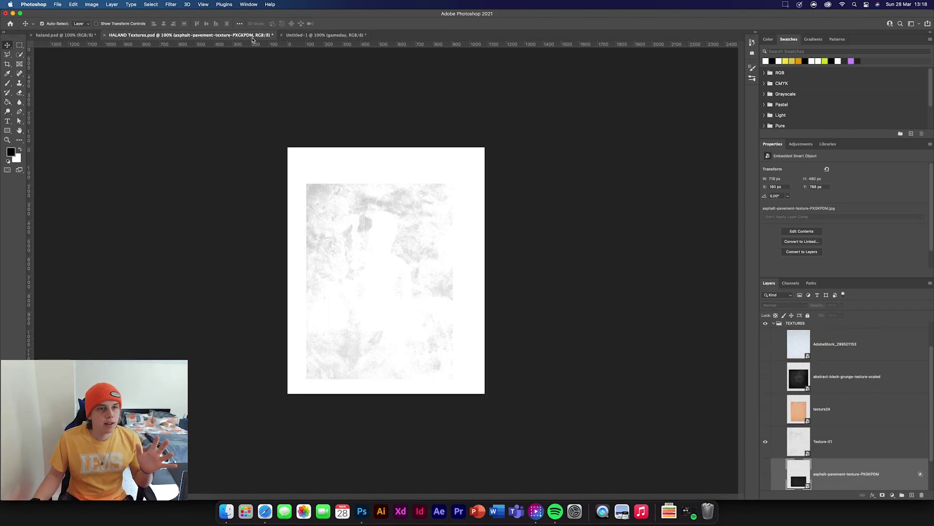
left_click(852, 413)
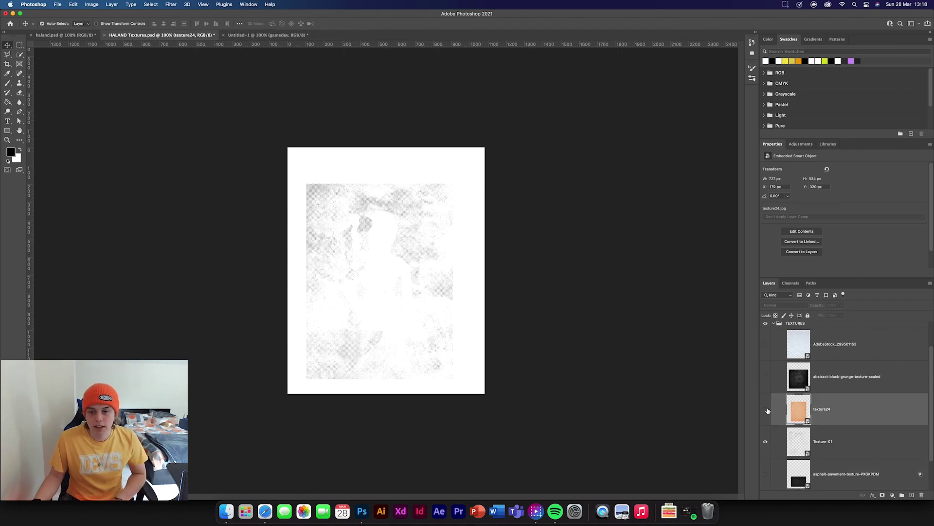
key("super+comma")
left_click_drag(431, 275, 486, 267)
key("super+t")
left_click_drag(335, 264, 336, 268)
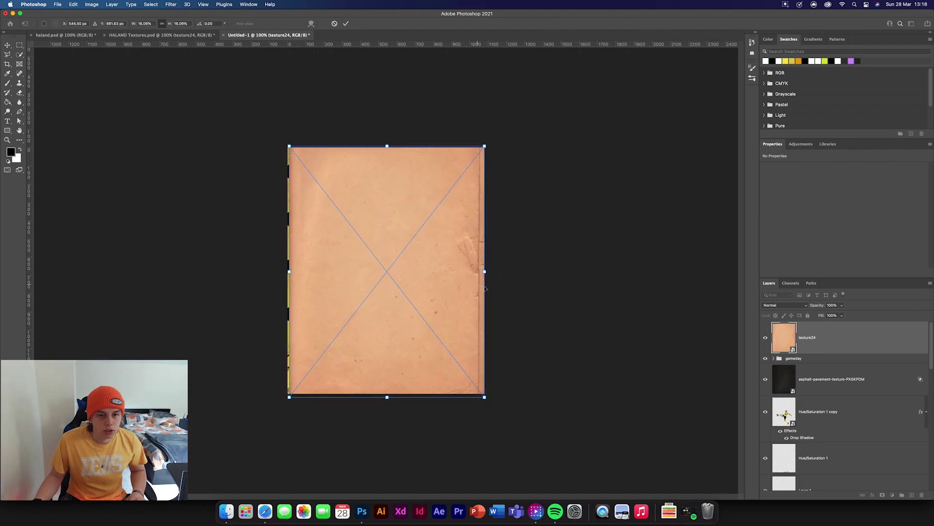
key("Return")
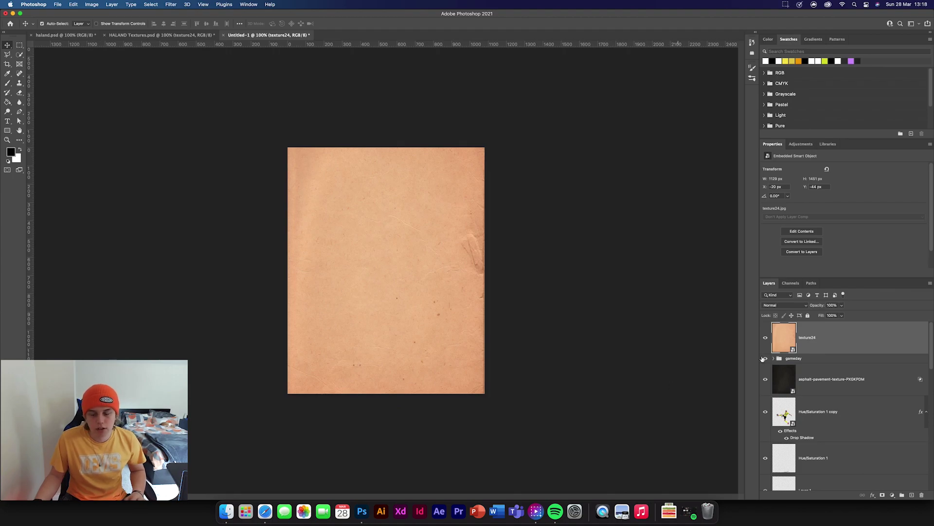
- Set the texture24 layer's blend mode to Soft Light and its opacity to 70%
left_click(792, 305)
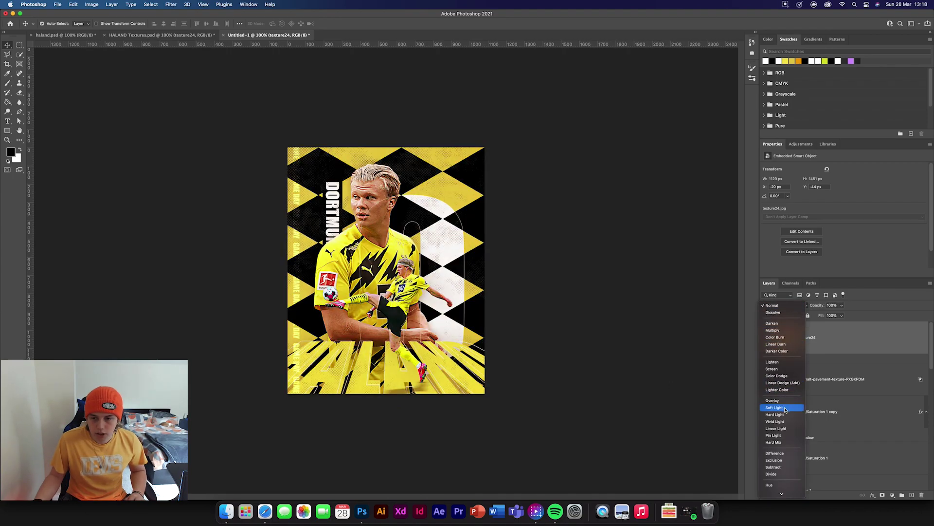
left_click(781, 400)
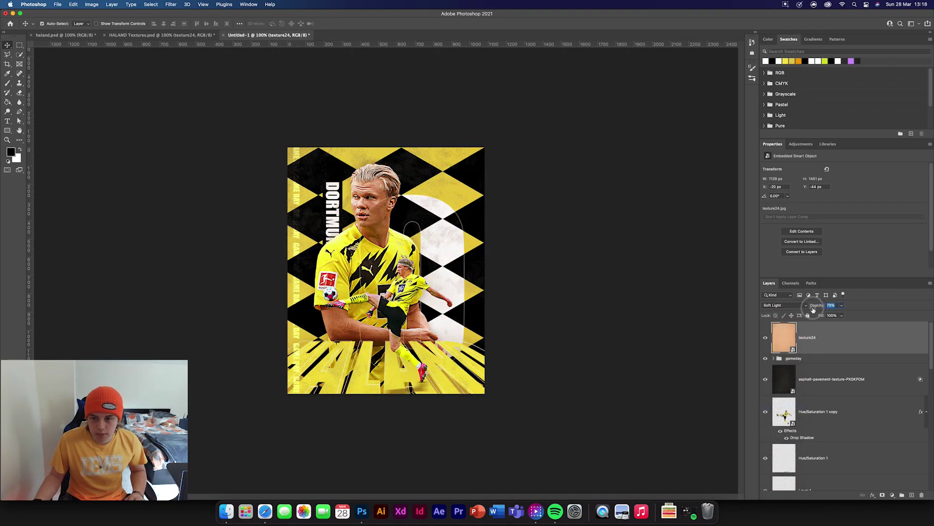
left_click_drag(817, 305, 812, 310)
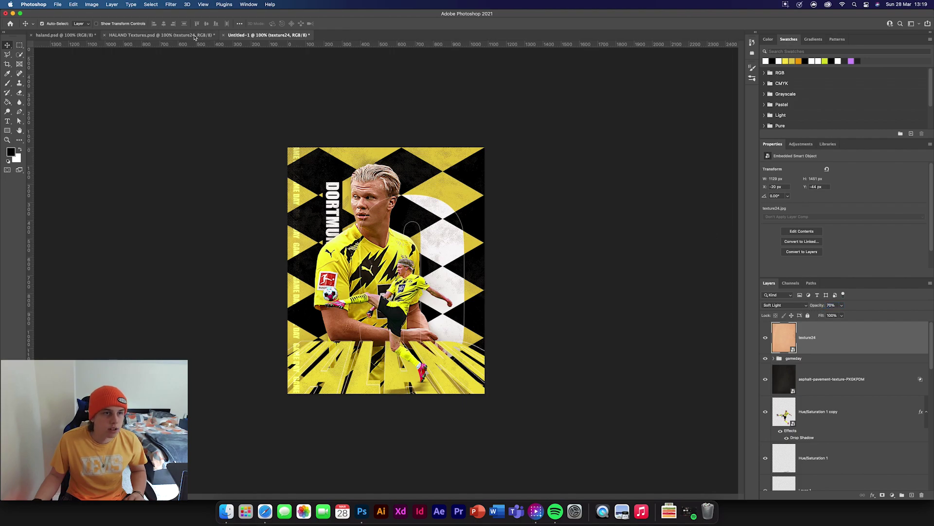
left_click(195, 35)
left_click(765, 411)
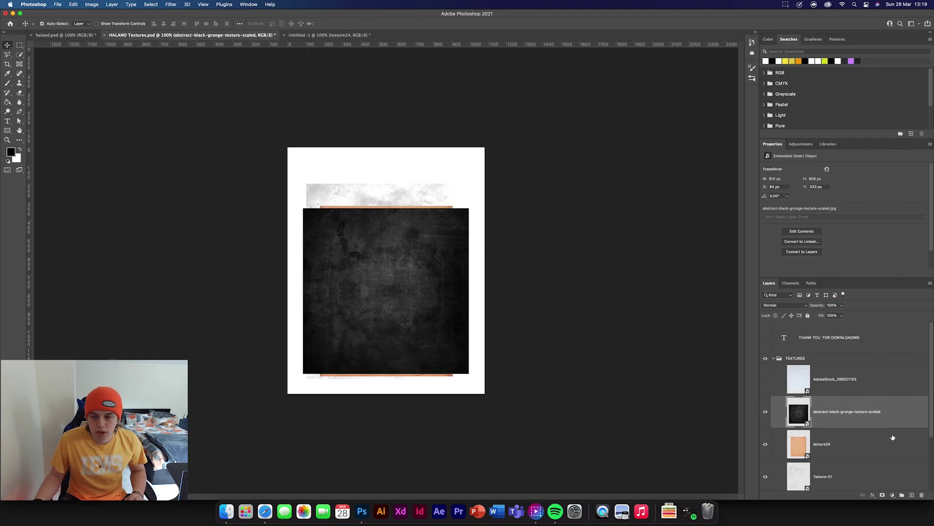
left_click_drag(885, 430, 408, 273)
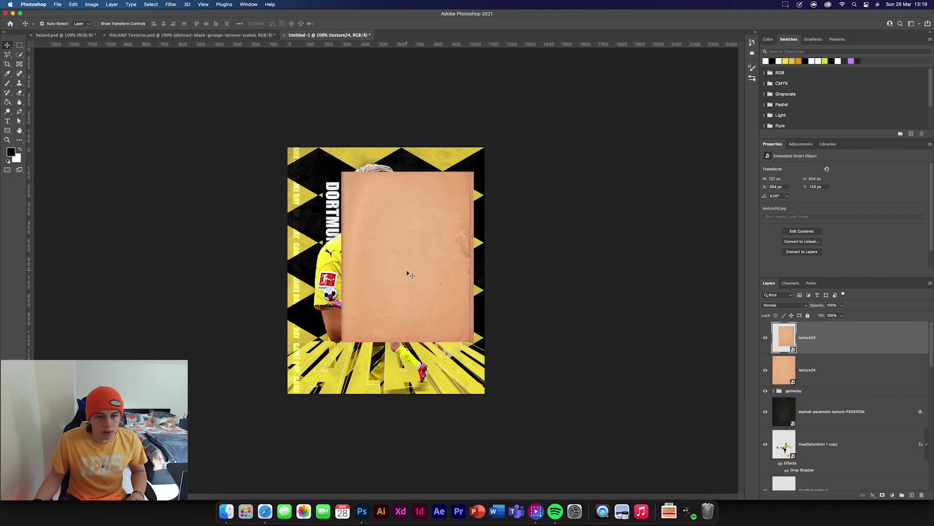
key("super+z")
- Copy the abstract-black-grunge-texture-scaled layer from HALAND Textures into the poster and enlarge it to cover the whole canvas
left_click(192, 35)
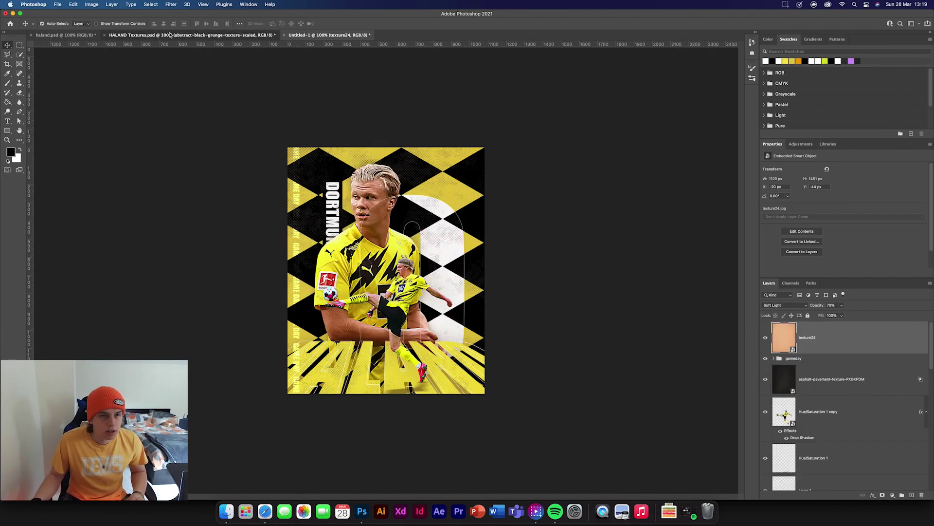
left_click_drag(851, 420, 456, 229)
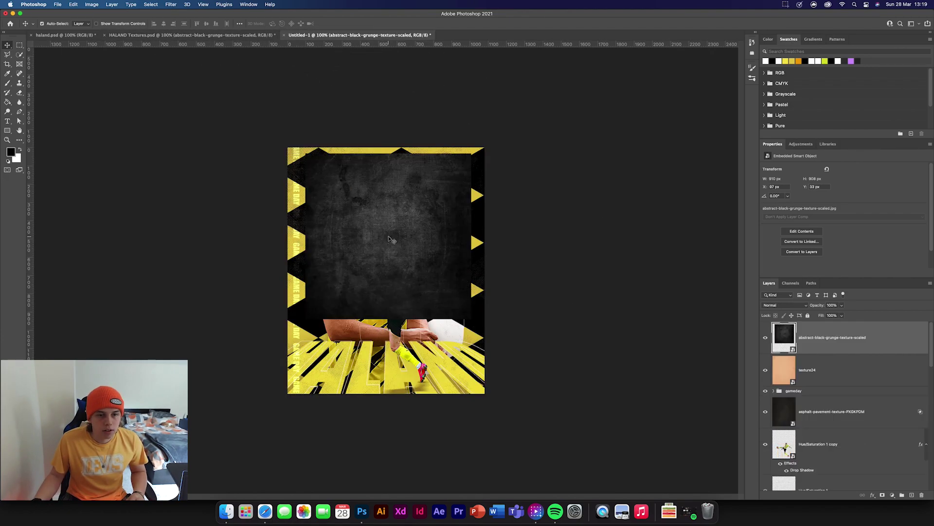
right_click(470, 237)
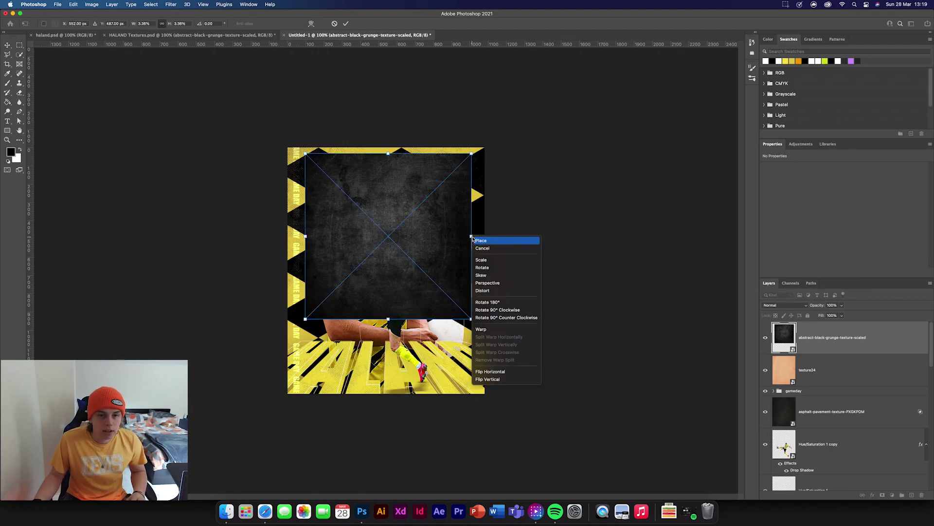
left_click(469, 237)
left_click_drag(469, 237, 331, 194)
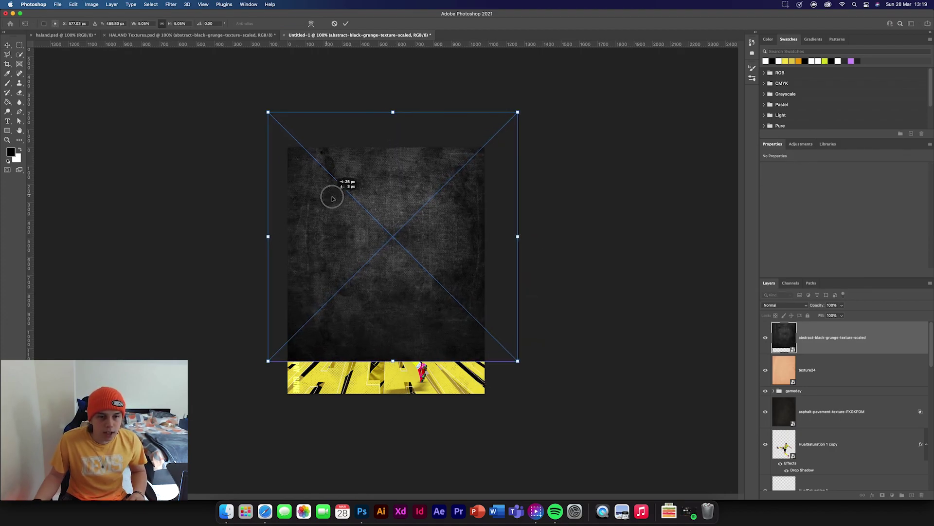
left_click(345, 24)
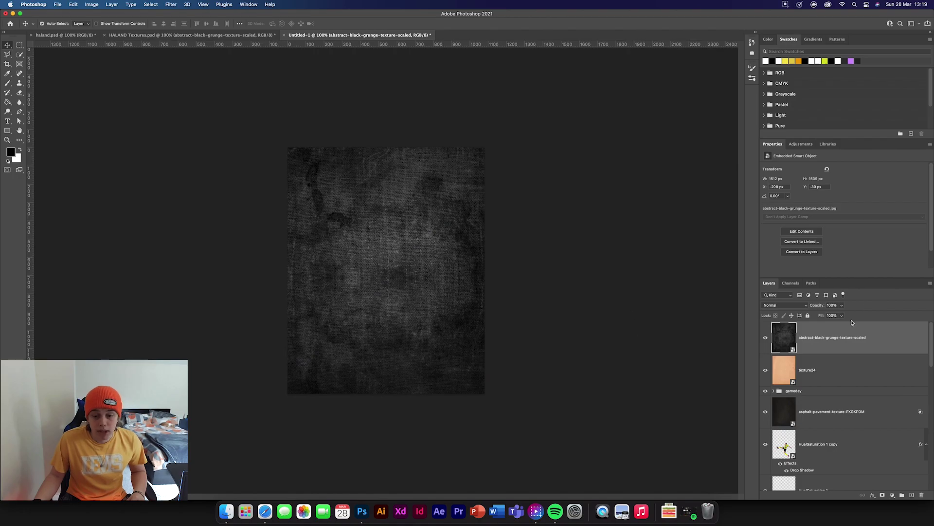
- Set the black grunge texture layer's blend mode to Color Dodge and its opacity to 20%
left_click(799, 305)
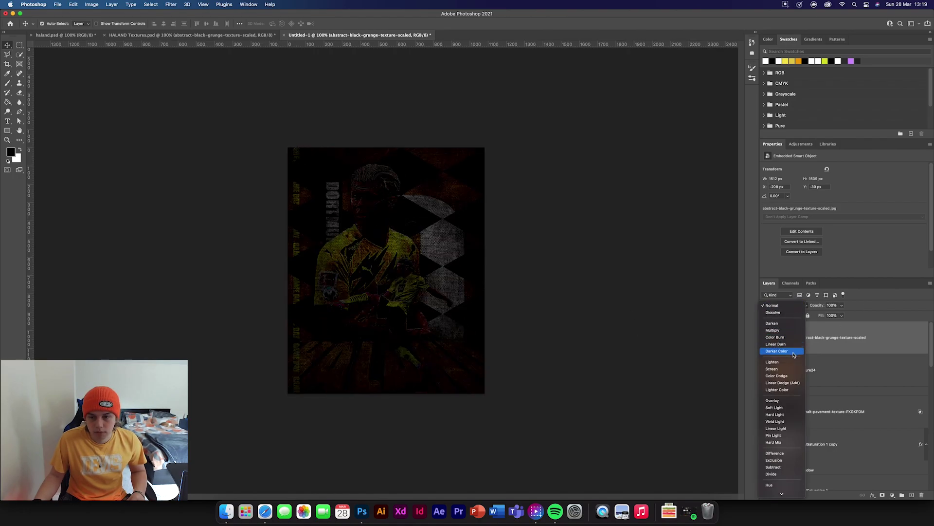
left_click(792, 377)
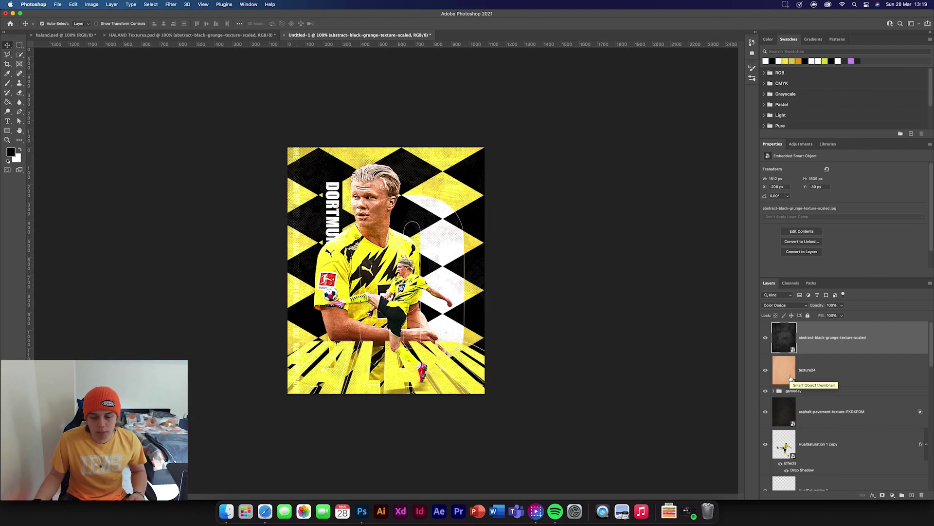
key("1")
key("1")
key("1")
key("8")
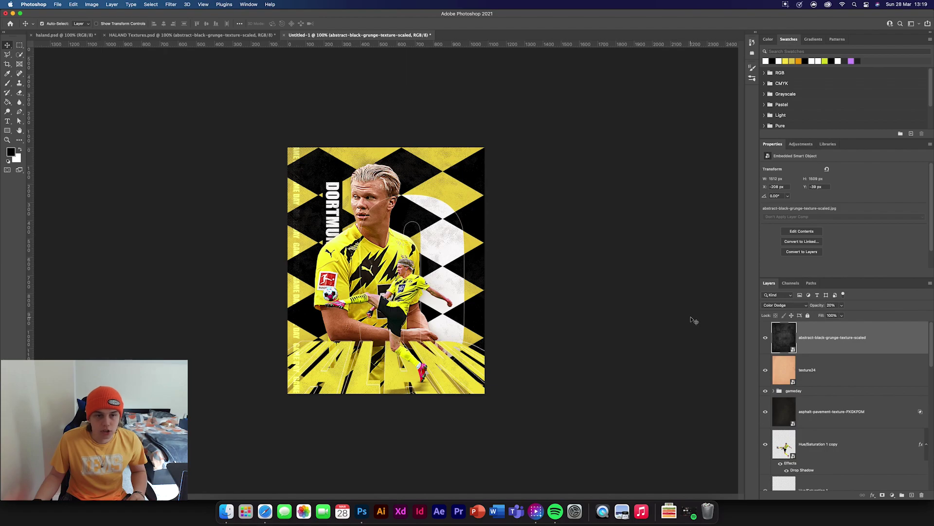
left_click(626, 290)
left_click(846, 326)
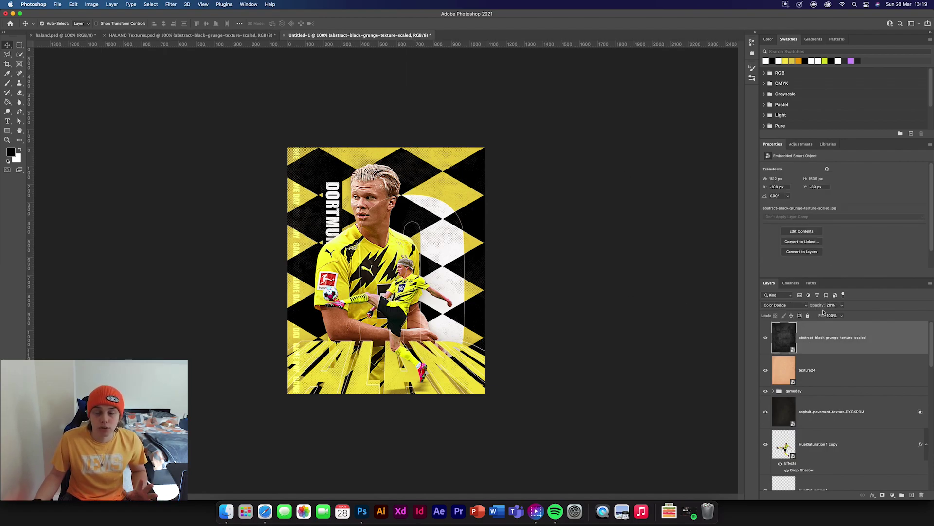
- Copy the AdobeStock_299501153 wrinkled paper layer from HALAND Textures into the poster and enlarge it to cover the whole canvas
left_click(241, 35)
left_click(869, 378)
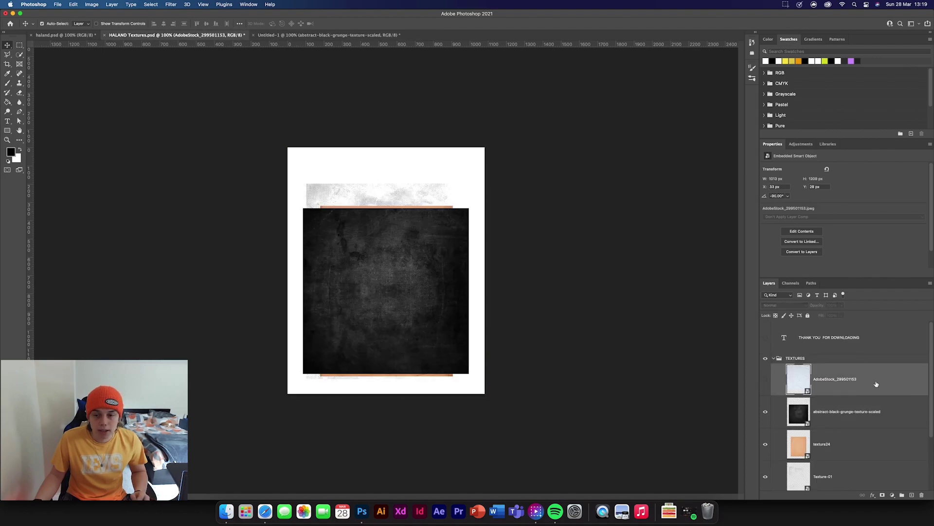
left_click_drag(876, 385, 409, 246)
key("ctrl+t")
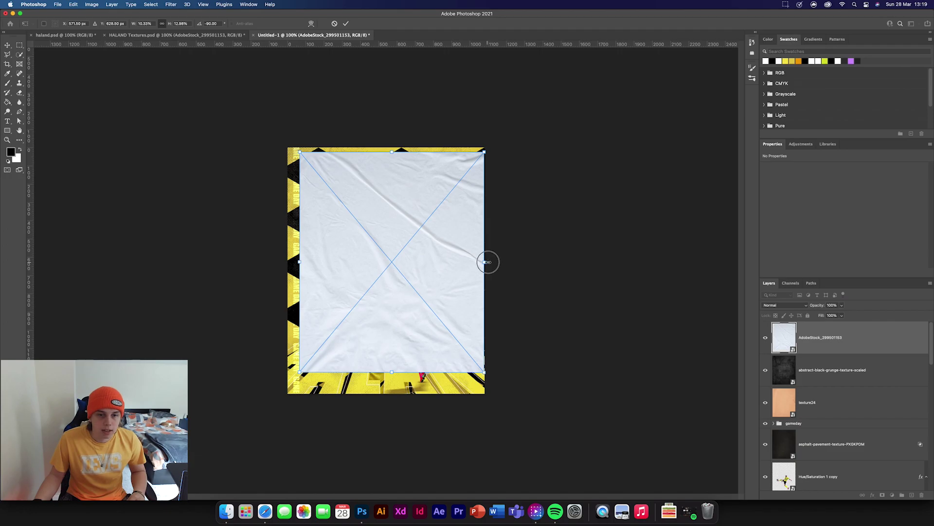
left_click_drag(488, 261, 455, 261)
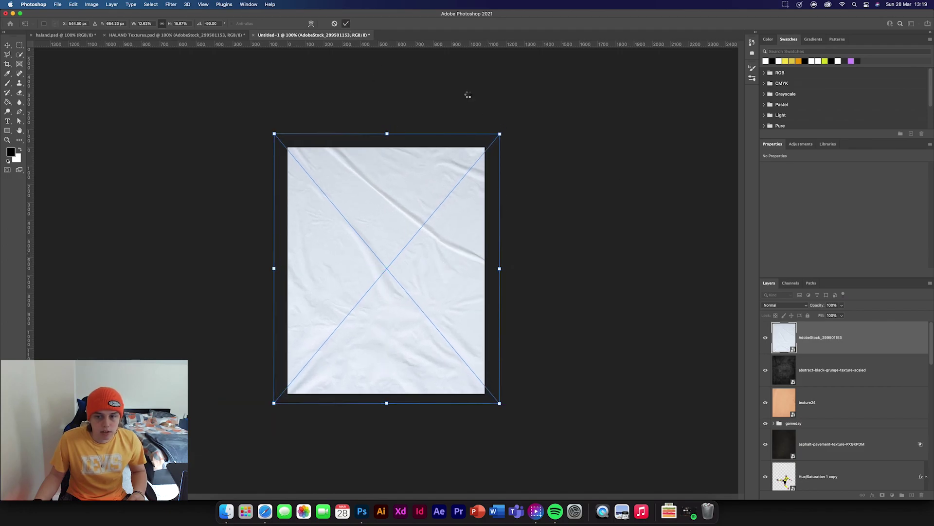
key("Return")
- Set the wrinkled paper texture layer's blend mode to Multiply
left_click(784, 305)
left_click(779, 331)
left_click(531, 297)
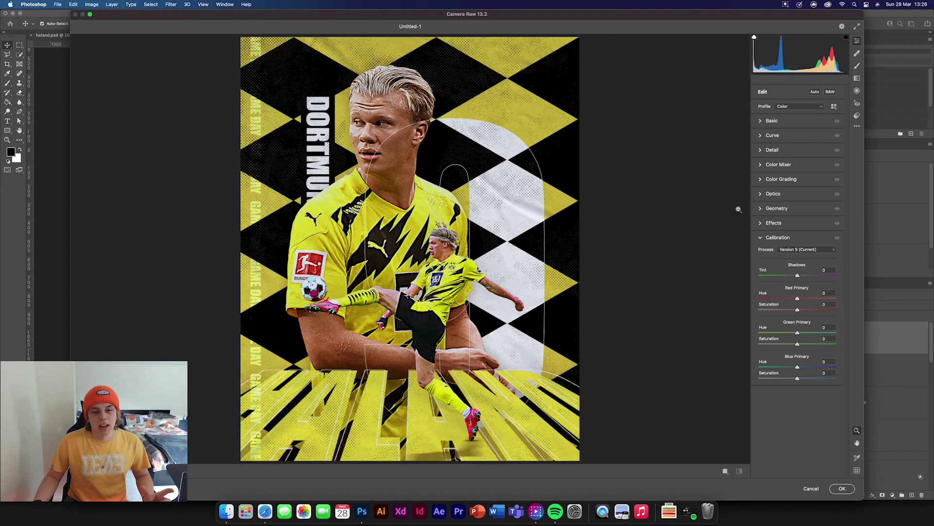
- In Camera Raw, set temperature +25, exposure +0.20, contrast +43, highlights +15, shadows -16, whites +15, blacks -23 and texture +65, and lower vibrance slightly
left_click(770, 123)
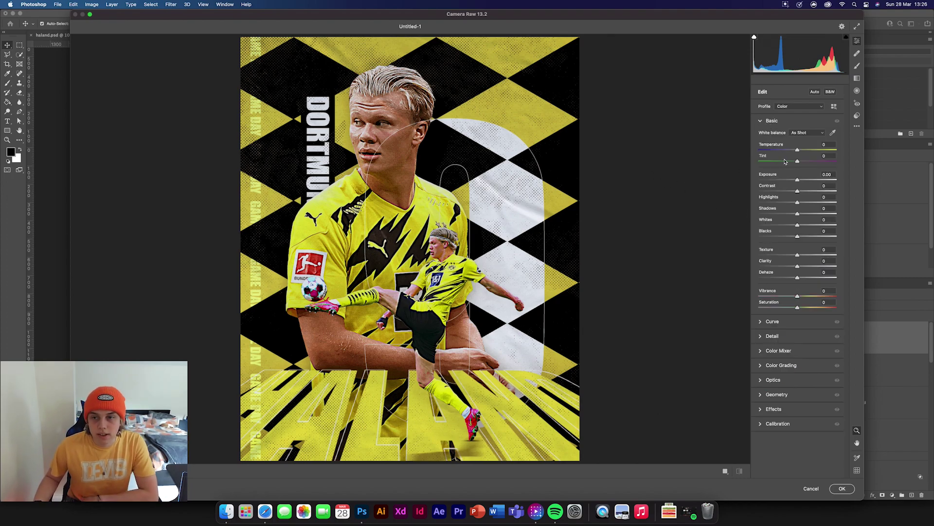
left_click_drag(797, 151, 807, 150)
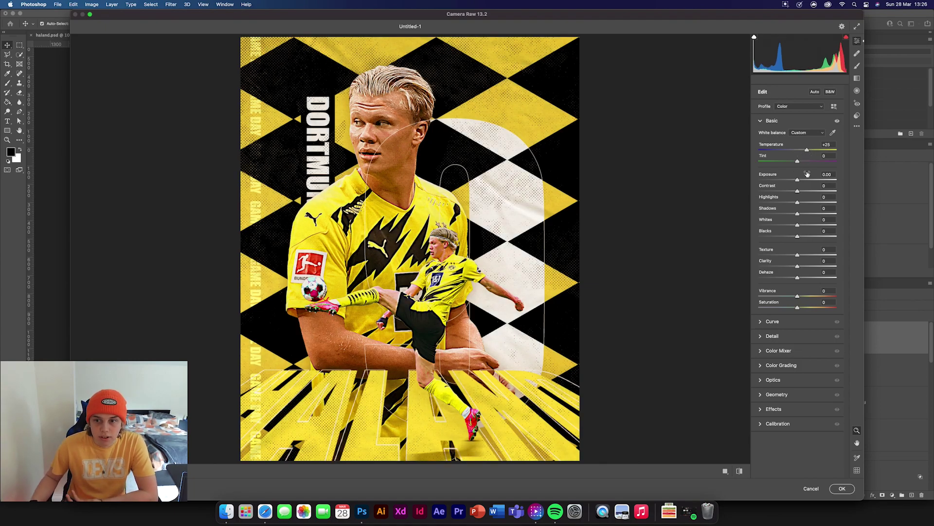
left_click_drag(797, 180, 789, 237)
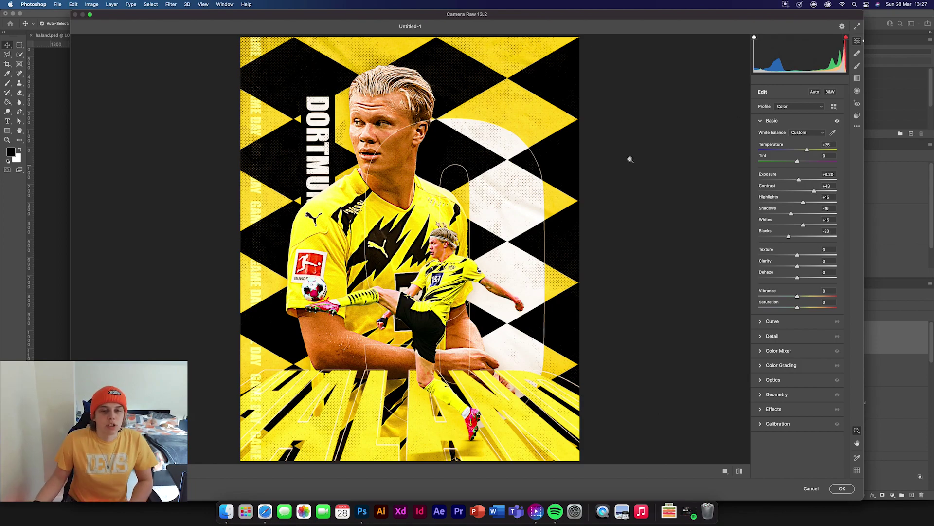
left_click_drag(797, 255, 822, 255)
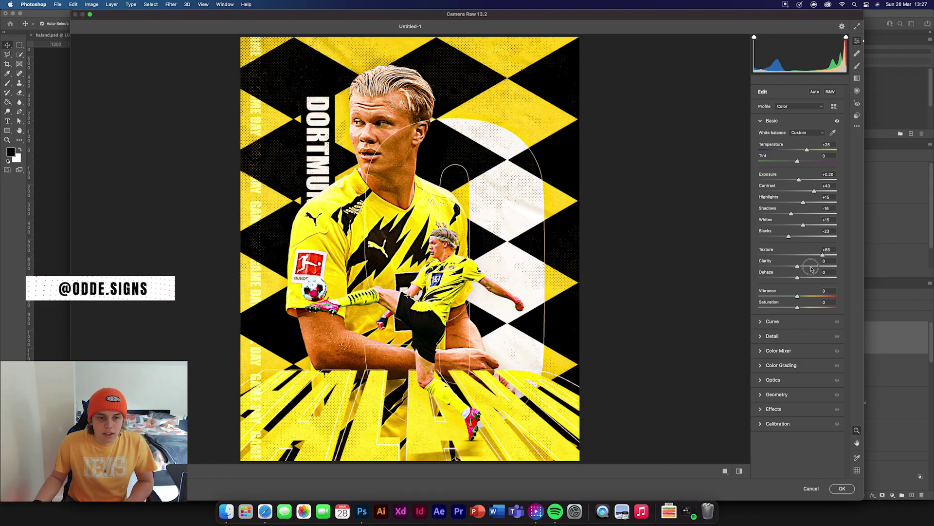
mouse_move(791, 298)
left_mouse_down()
mouse_move(771, 296)
mouse_move(808, 299)
mouse_move(796, 303)
left_mouse_up()
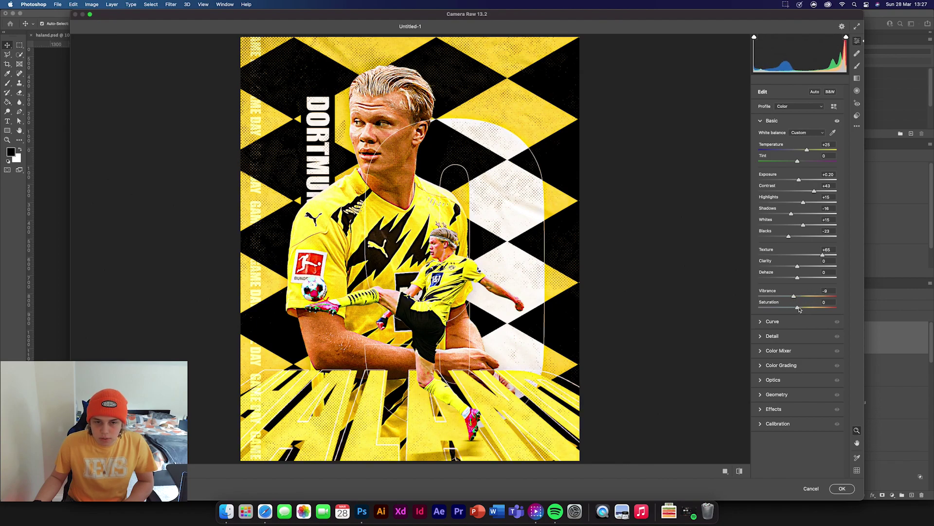
- Shape the tone curve with a slightly lowered shadow point and a highlight point near input 239, output 234
left_click(773, 321)
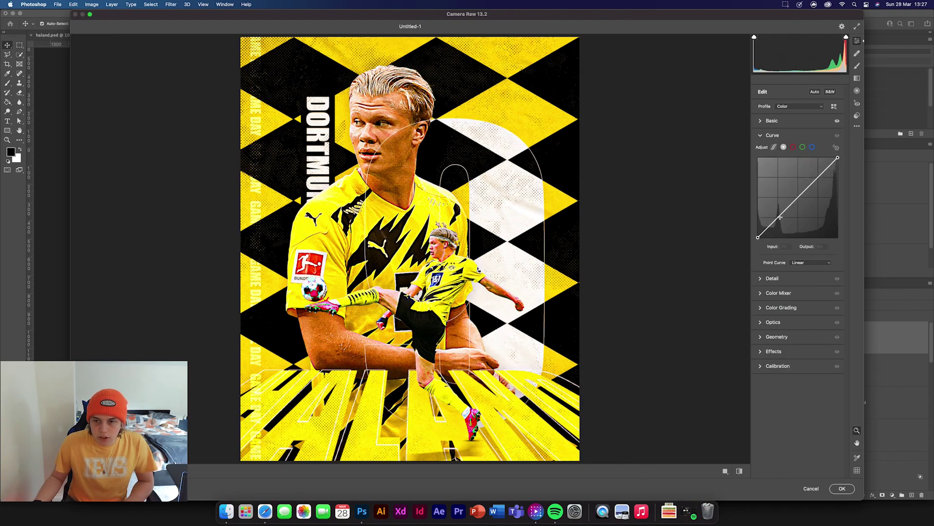
left_click_drag(780, 217, 780, 218)
left_click_drag(832, 168, 833, 164)
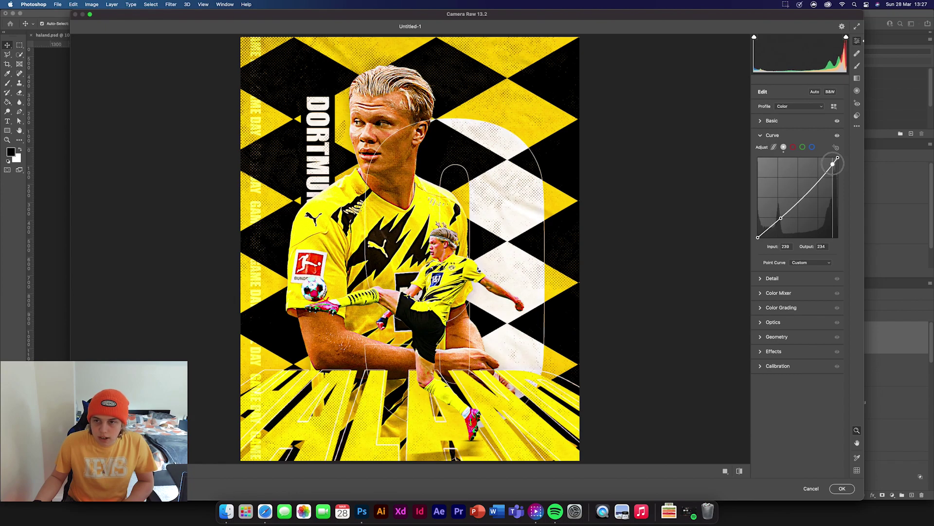
- Set the sharpening to 64 and the Color Mixer saturation of the reds to -100
left_click(772, 278)
left_click_drag(759, 168, 793, 170)
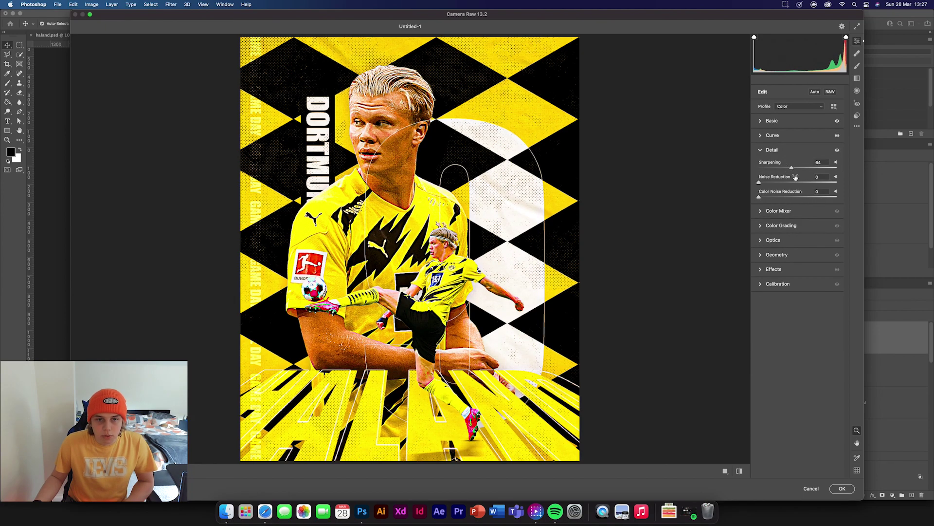
left_click(801, 211)
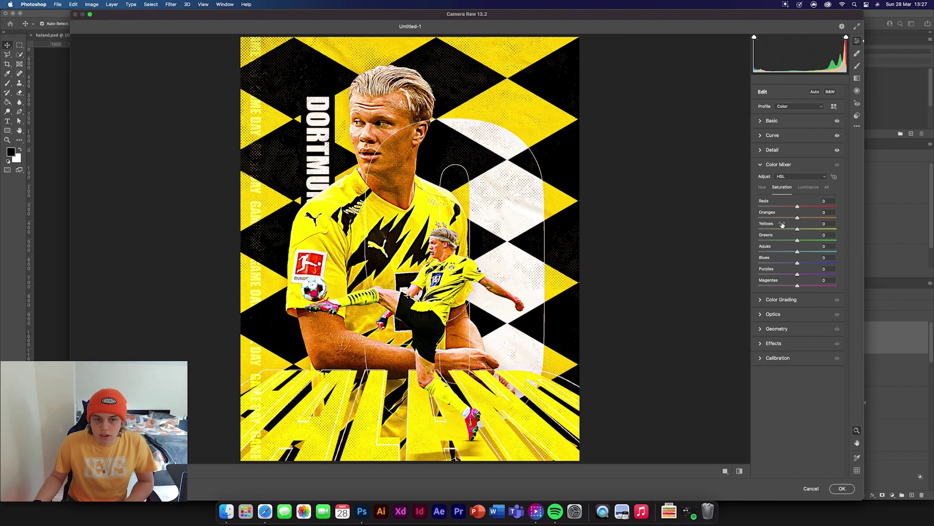
left_click_drag(797, 211, 759, 210)
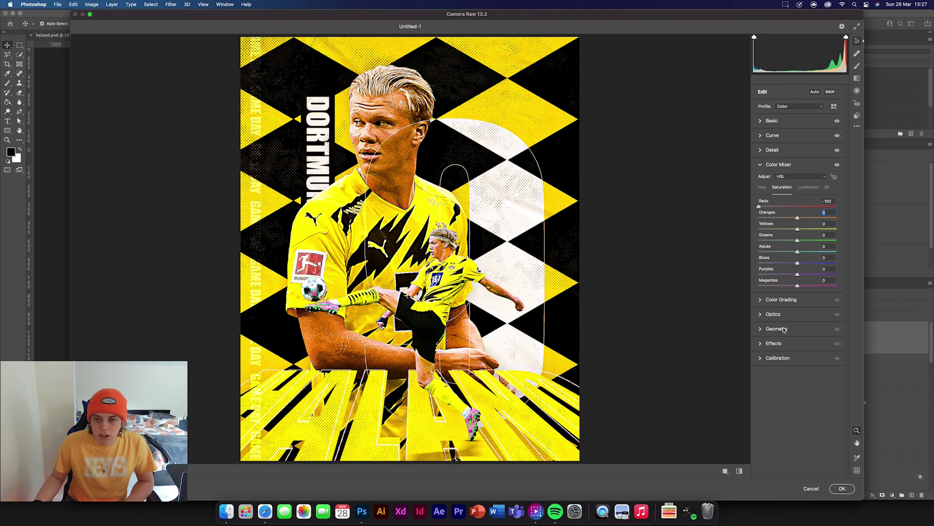
- Add film grain of 20 and a vignetting of +13 in the Camera Raw effects
left_click(774, 343)
left_click_drag(759, 241, 777, 243)
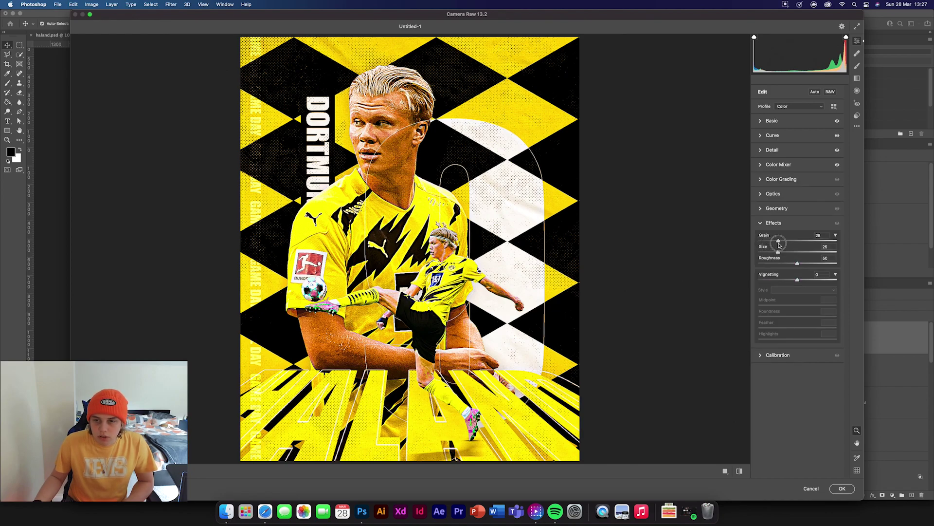
left_click_drag(783, 246, 776, 248)
left_click_drag(797, 280, 803, 282)
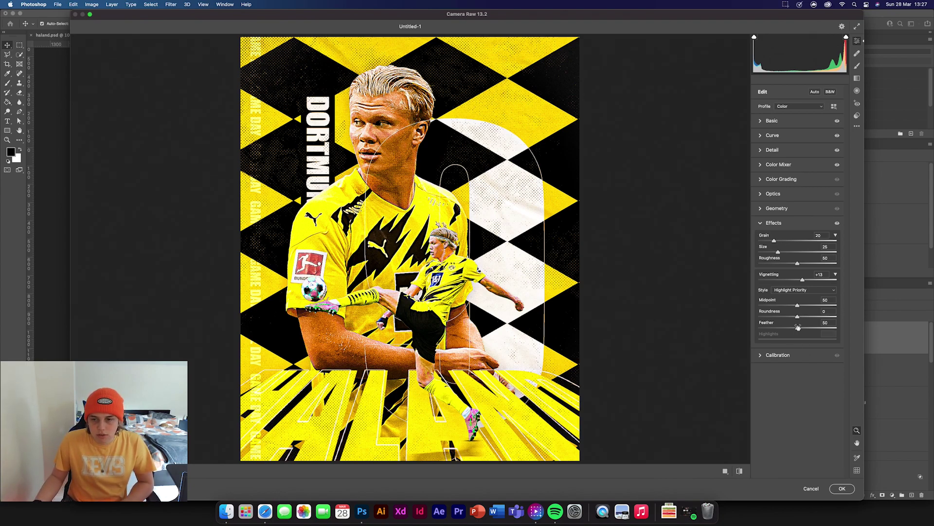
left_click(761, 222)
left_click(761, 179)
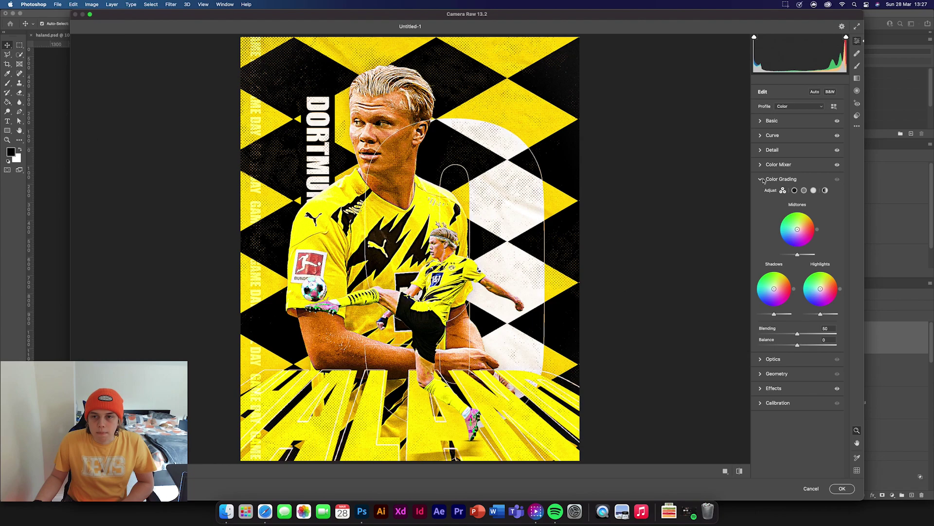
left_click(762, 165)
left_click(763, 187)
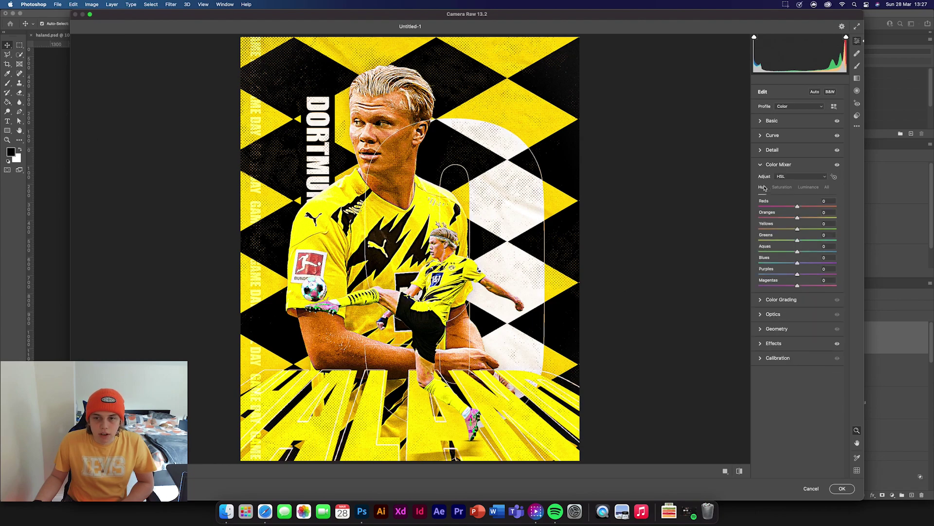
left_click_drag(795, 220, 797, 220)
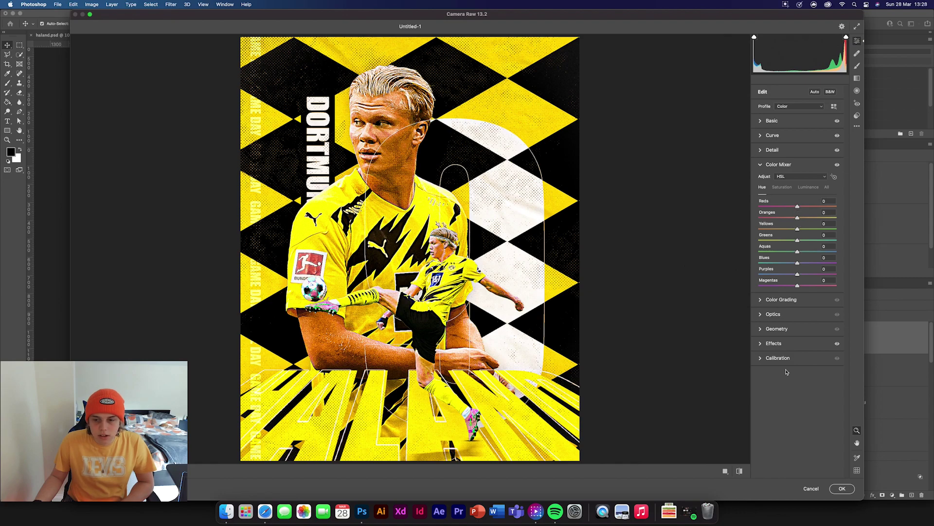
left_click(760, 359)
- Compare the poster before and after the color grade side by side and apply the Camera Raw adjustments to the merged layer
left_click(739, 472)
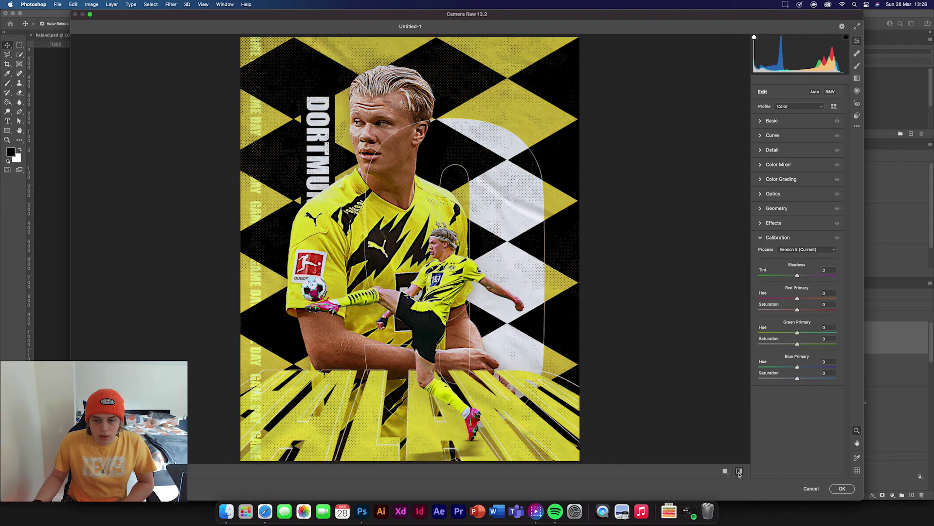
left_click(726, 472)
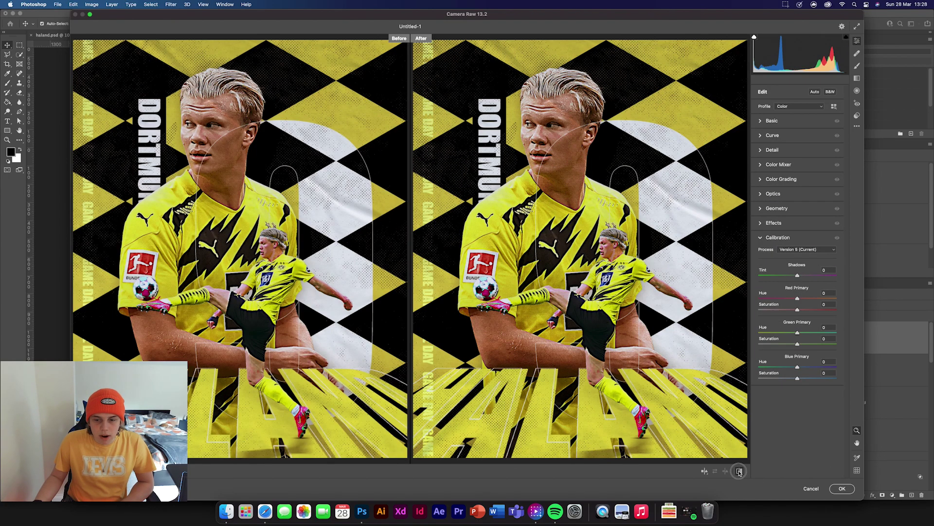
left_click(739, 470)
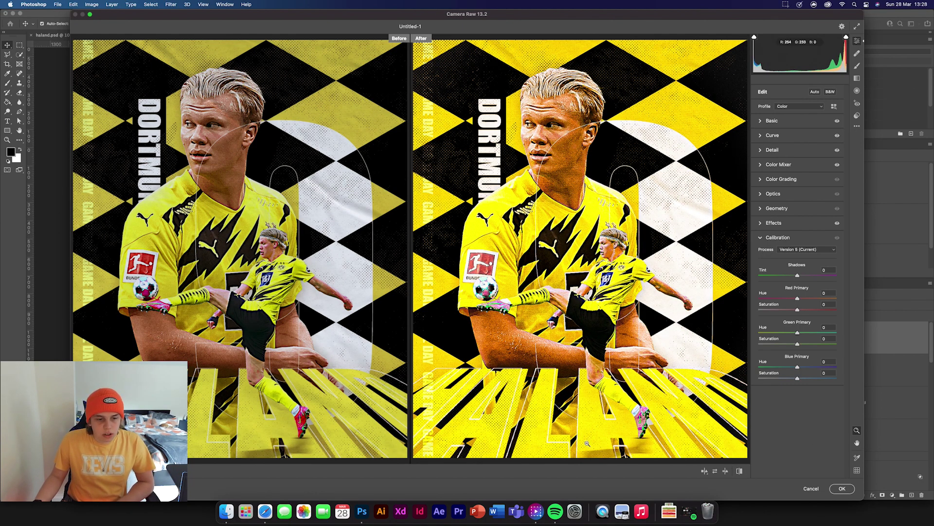
left_click(842, 488)
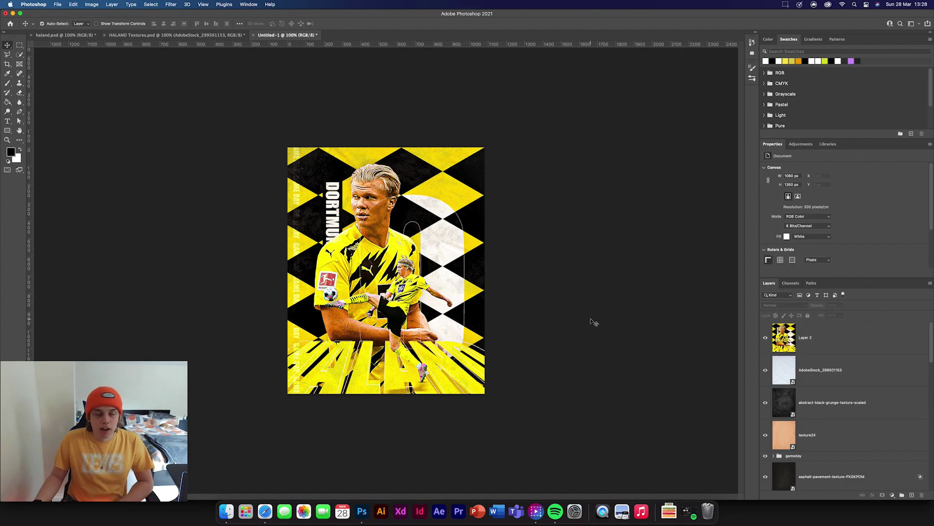